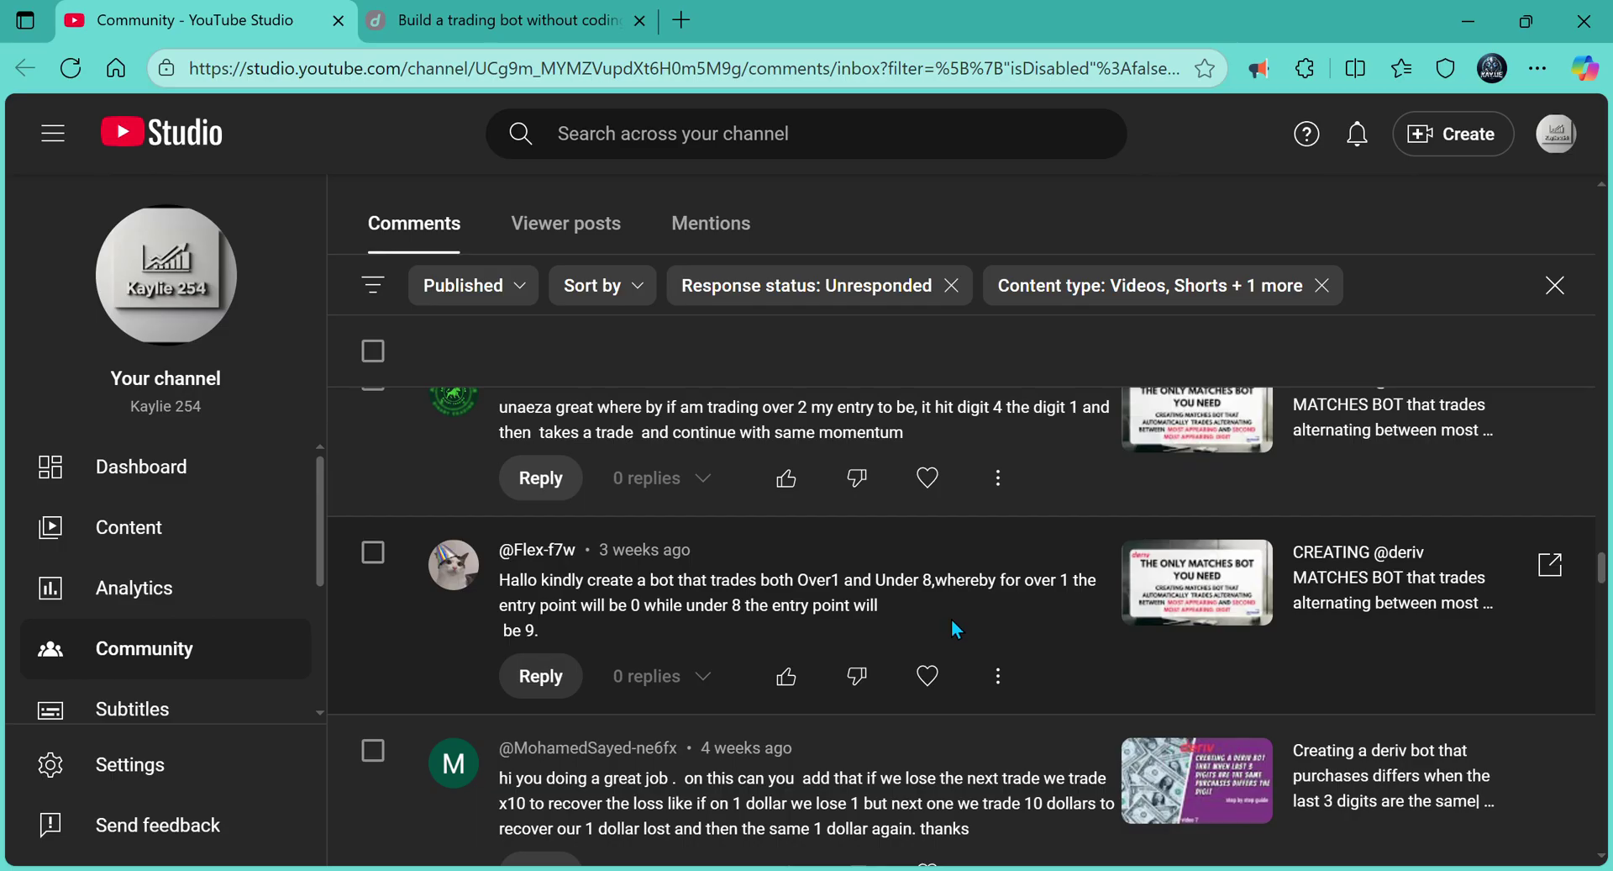
- Reset Deriv Bot to a fresh strategy, delete the Sell conditions block and sort the blocks
left_click(492, 25)
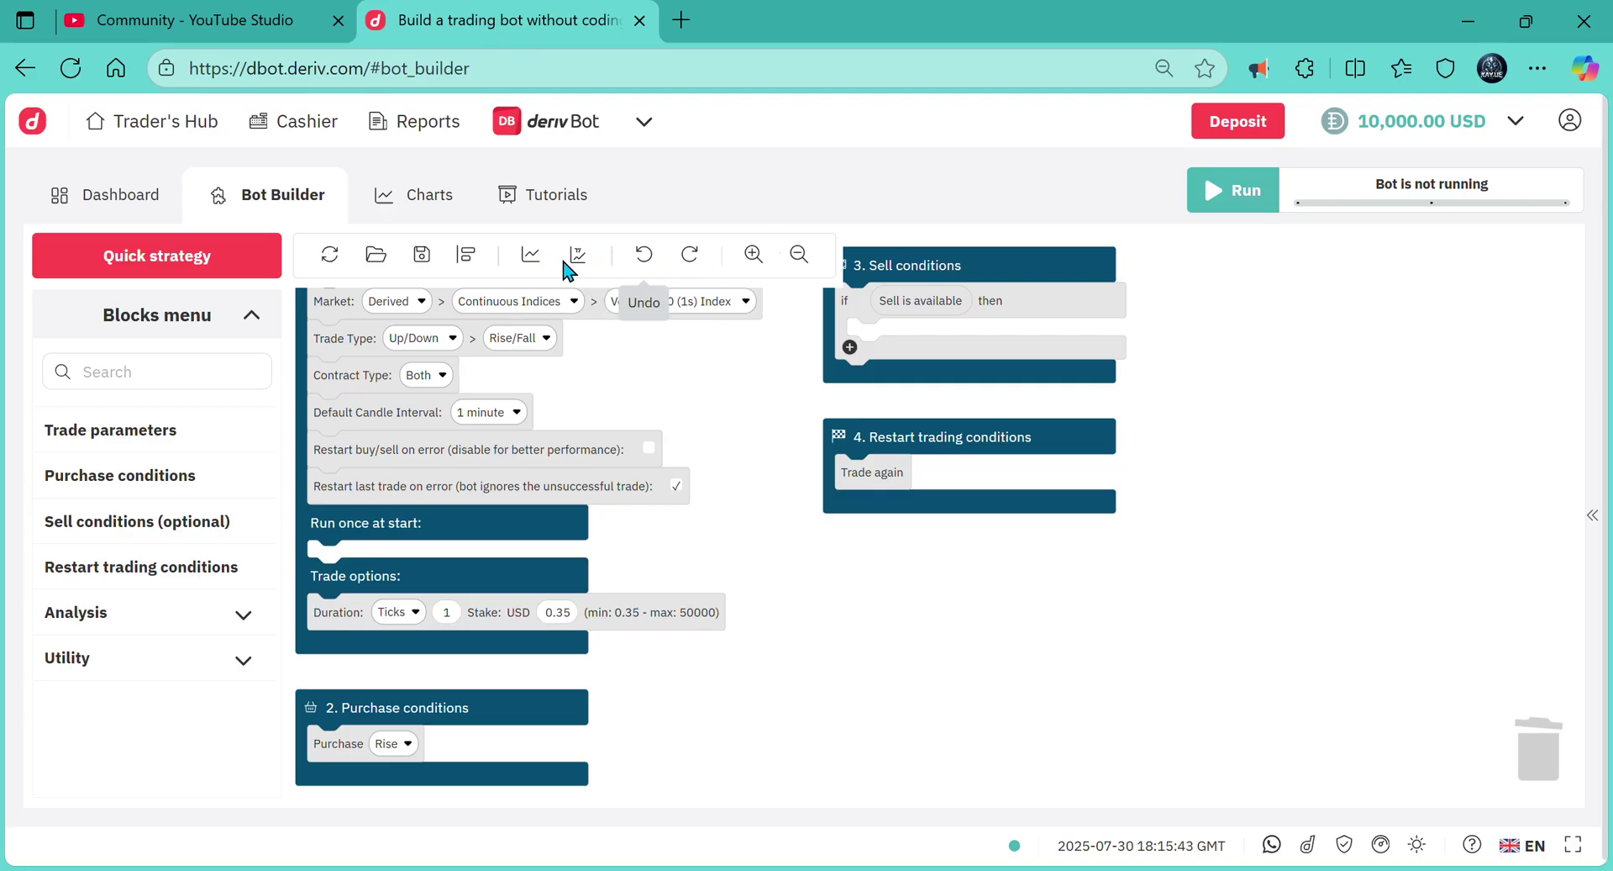
left_click(330, 255)
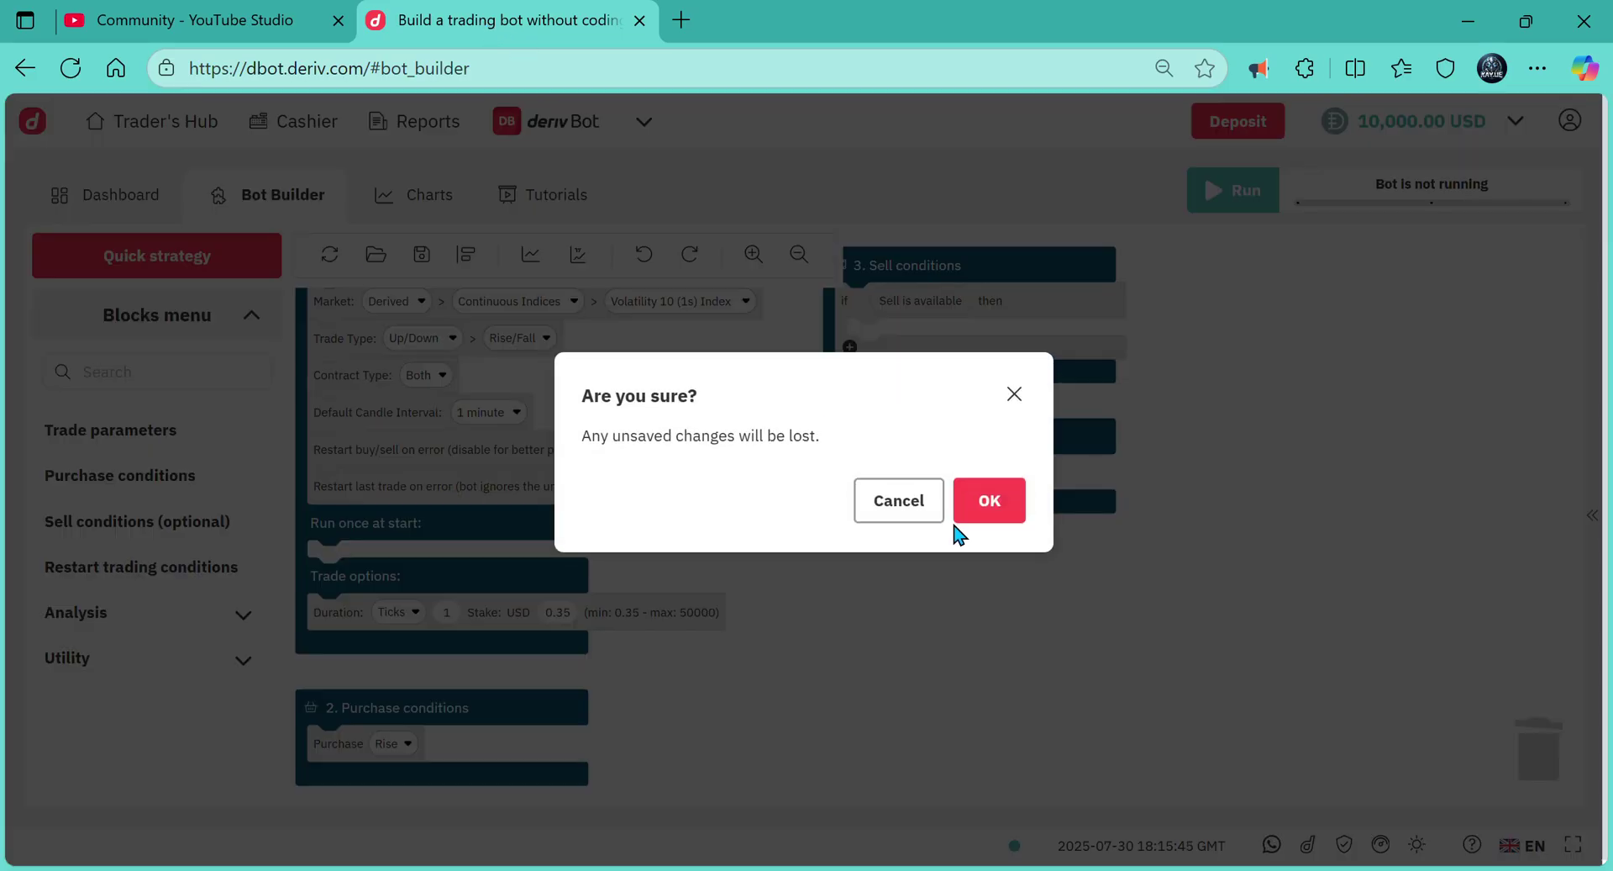
left_click(1000, 504)
left_click(972, 311)
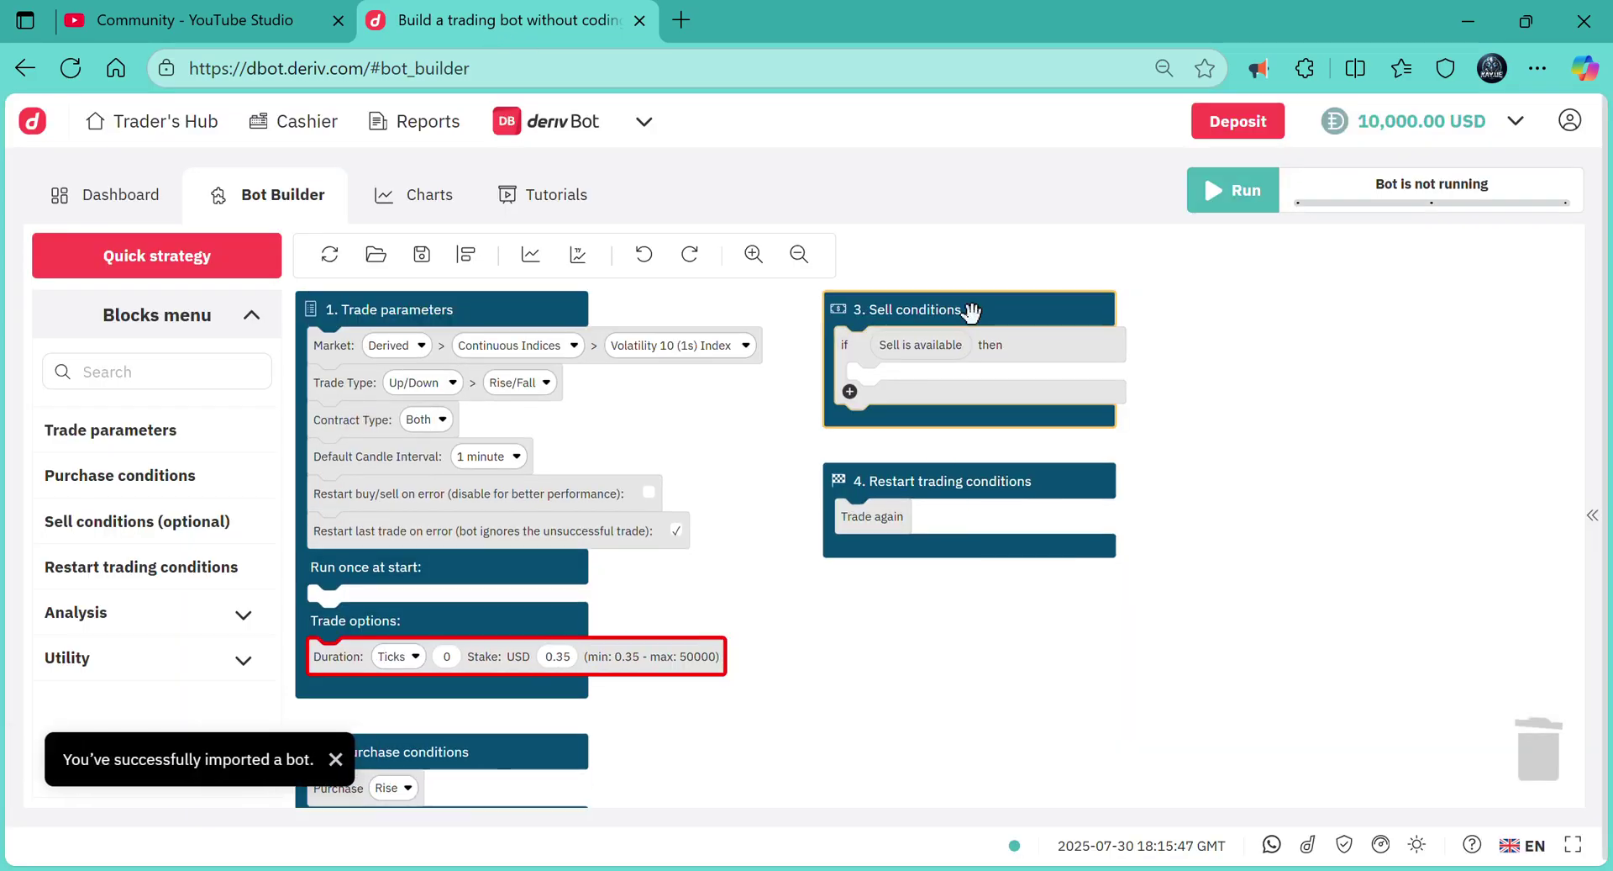
key("Delete")
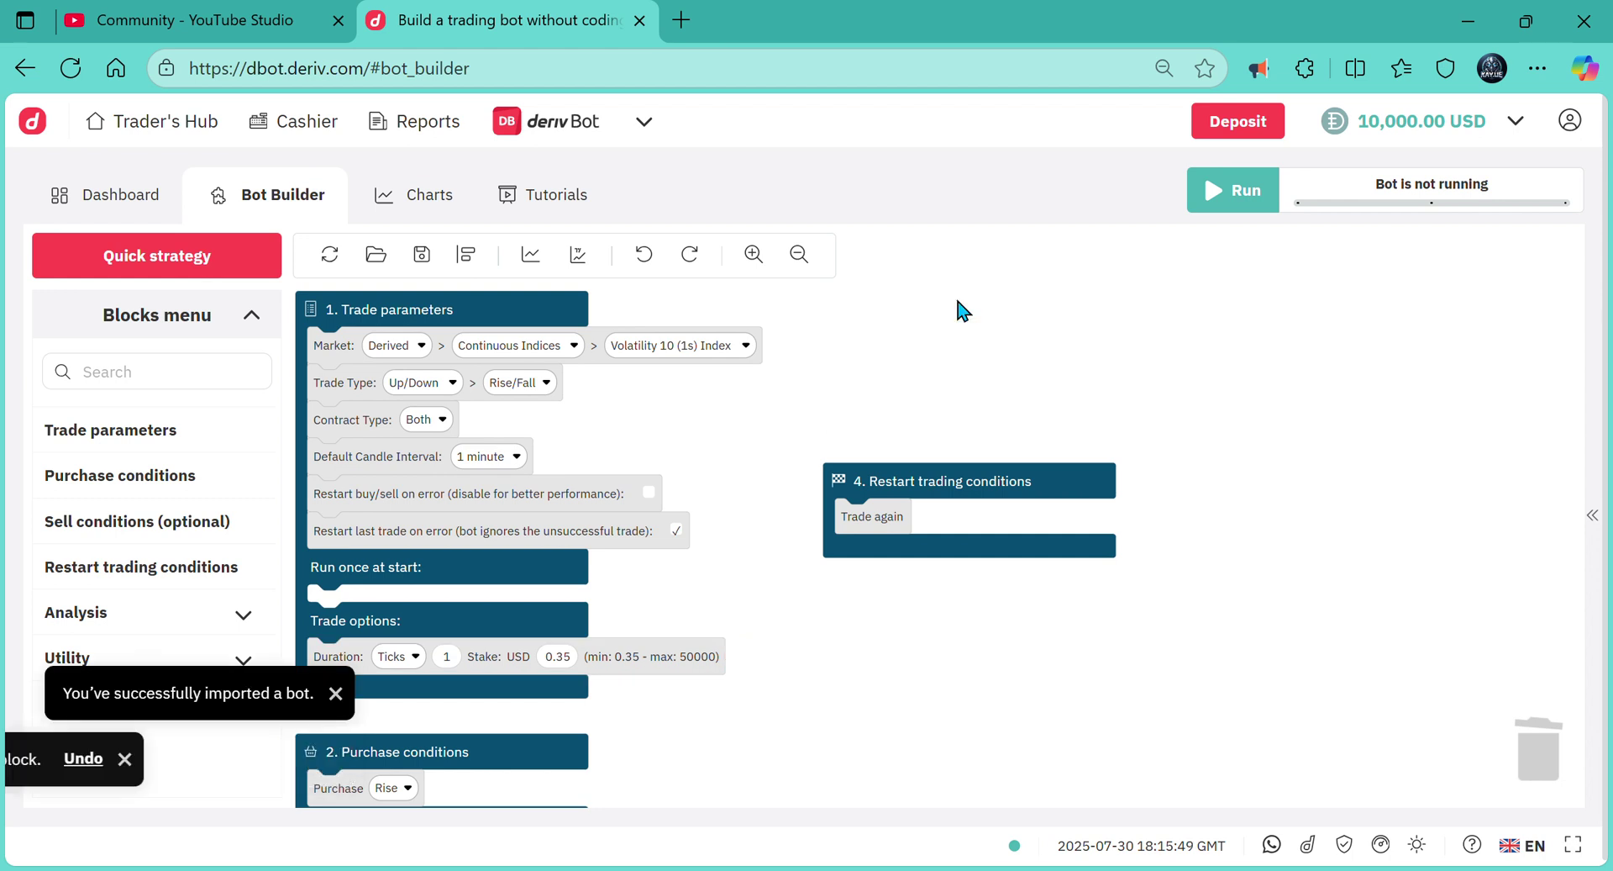
left_click(485, 262)
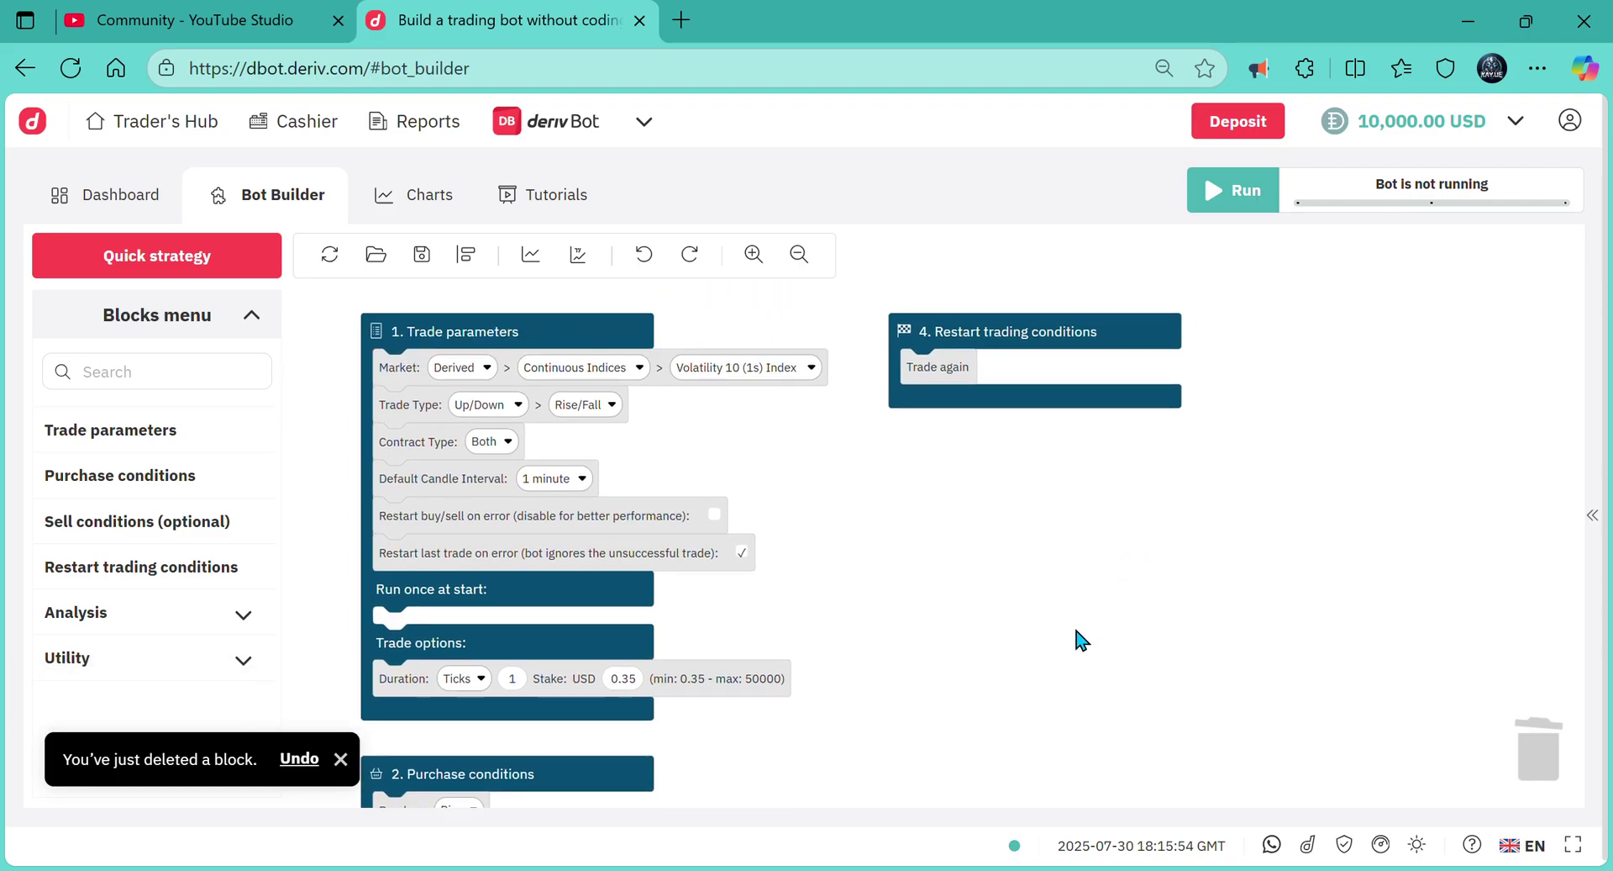
- Change the trade type to Digits (Matches/Differs)
left_click(496, 409)
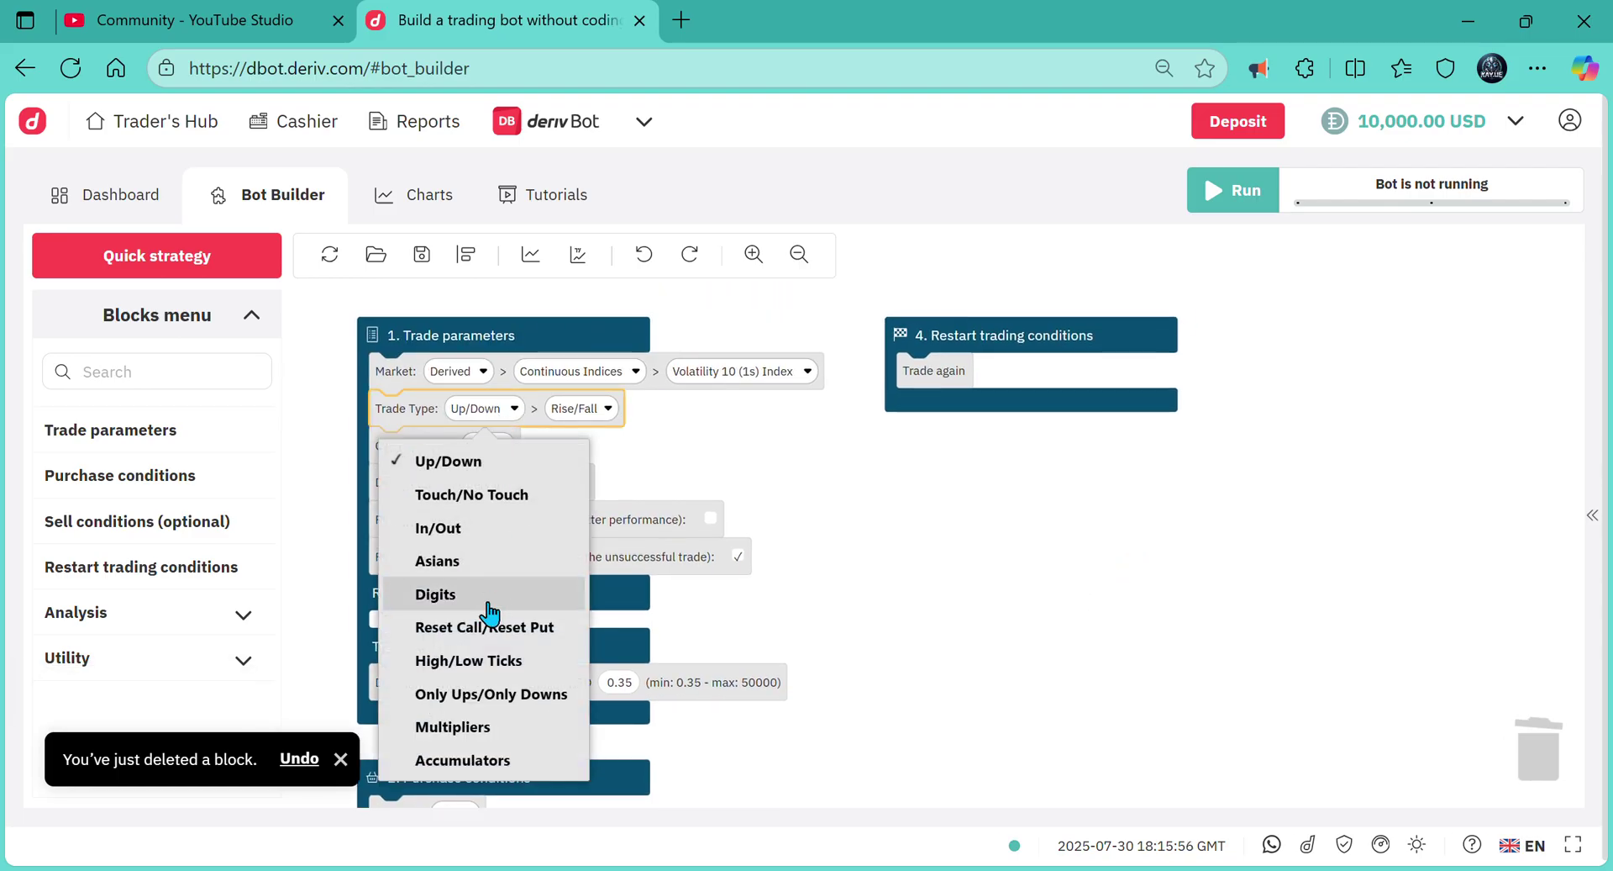
left_click(507, 594)
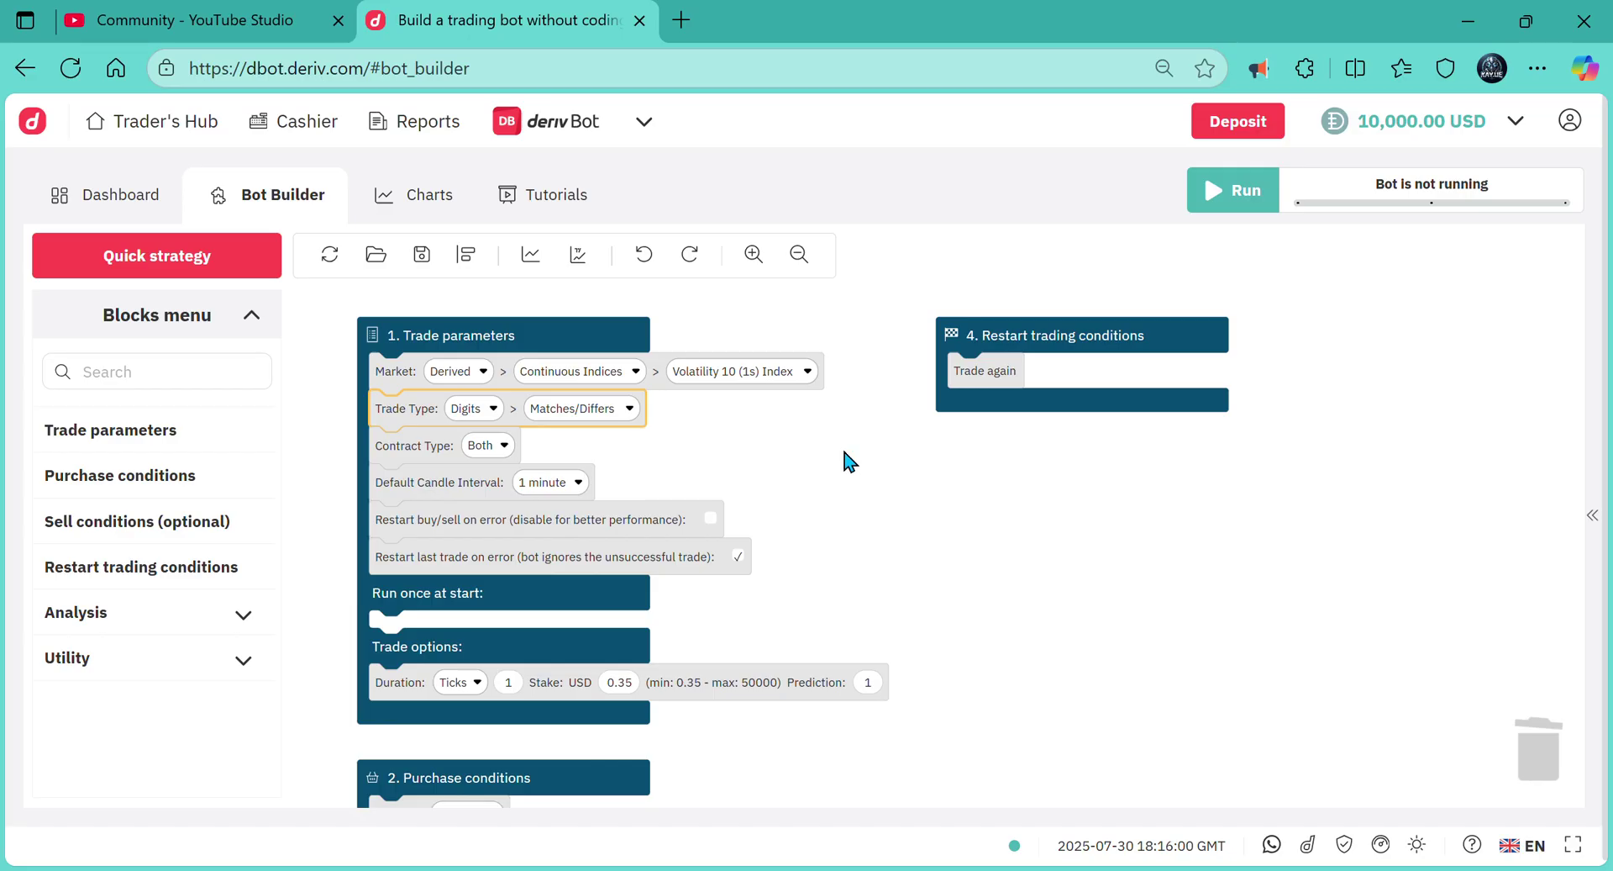
left_click_drag(900, 527, 894, 459)
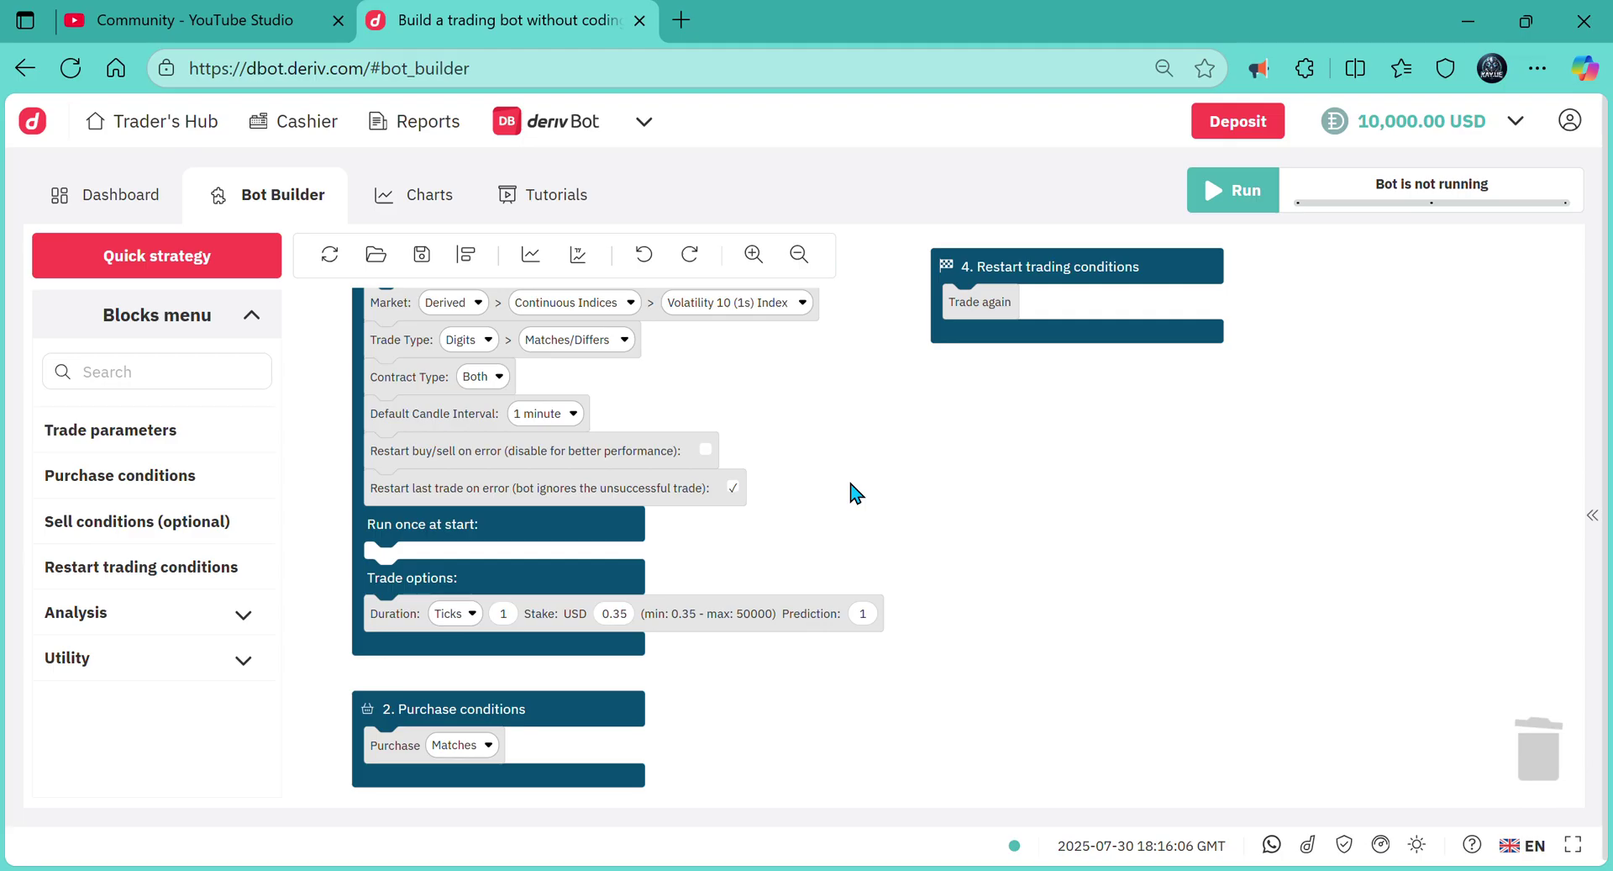
left_click(223, 664)
- Create a 'Prediction' variable and plug it into the trade's prediction input
left_click(185, 731)
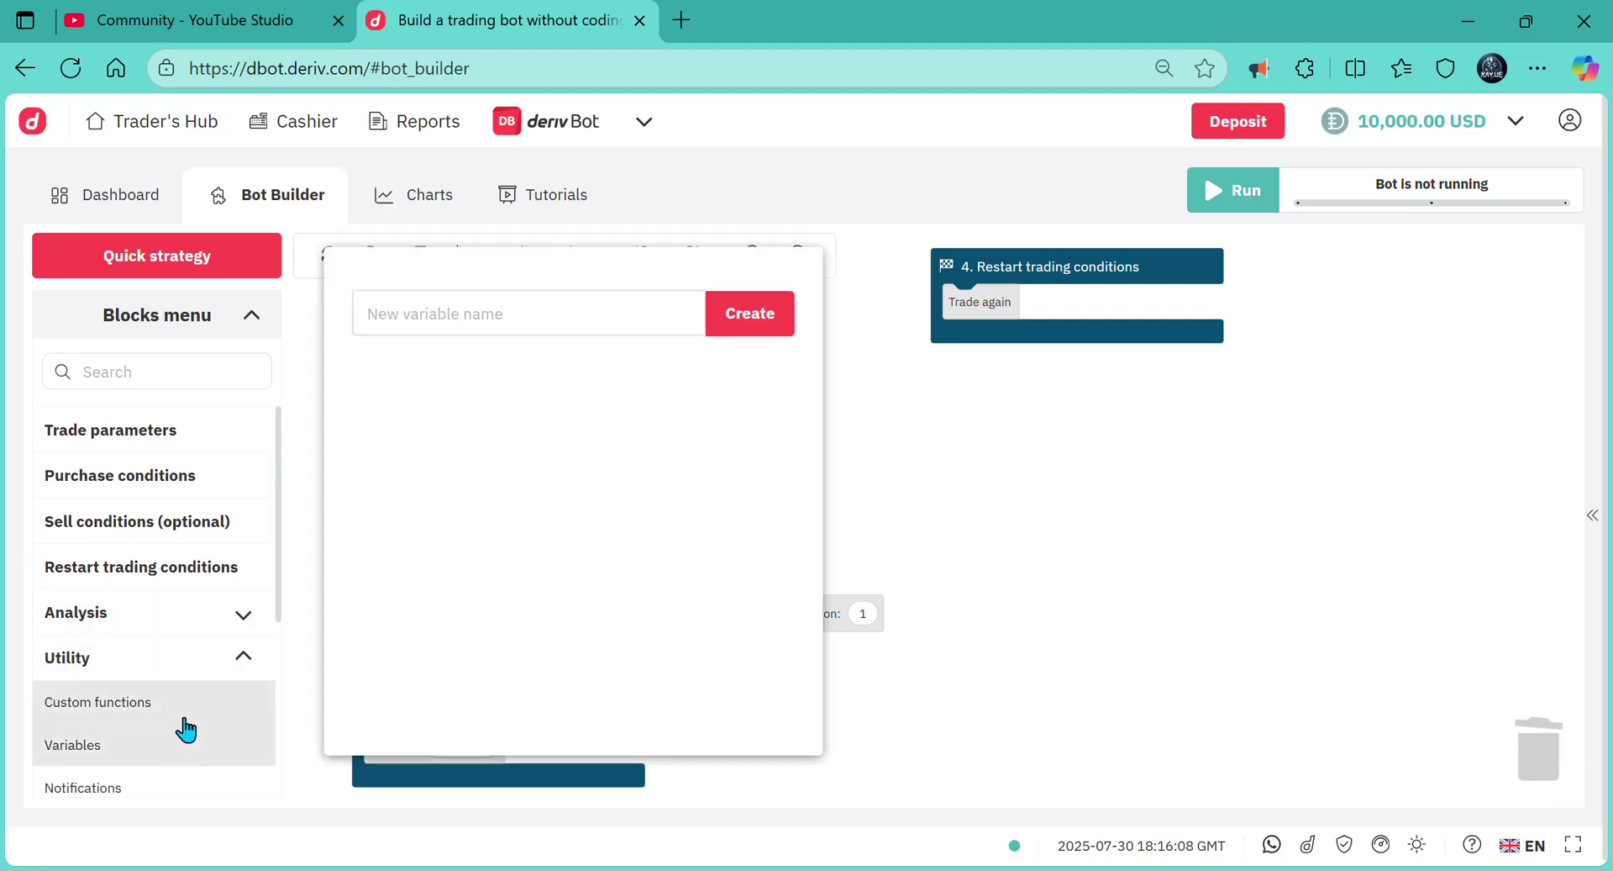
left_click(477, 332)
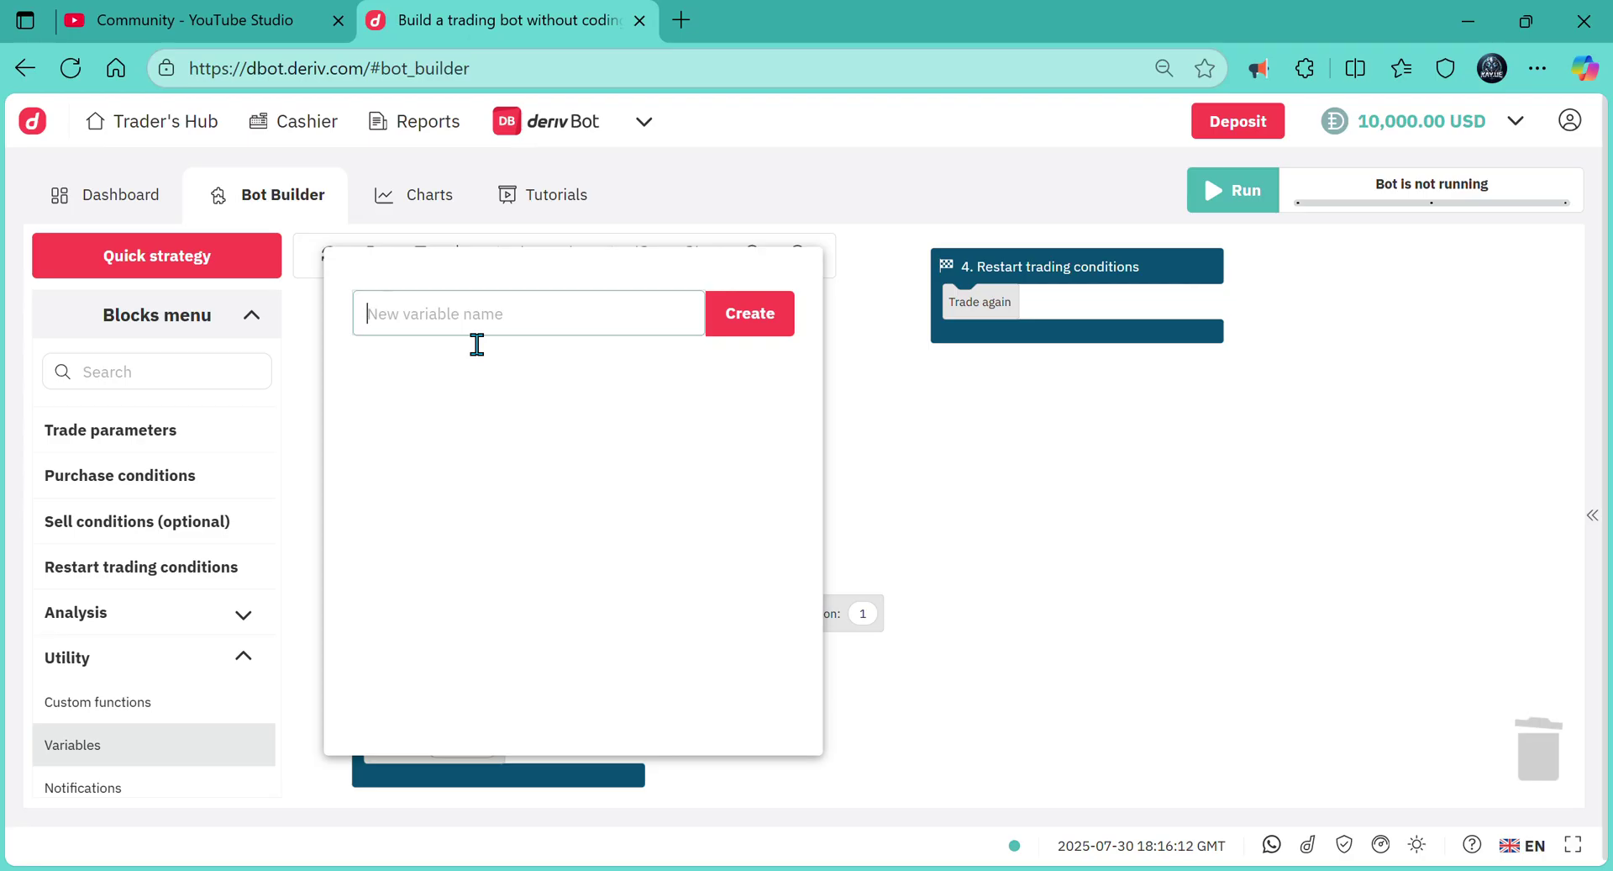
type("Prediction")
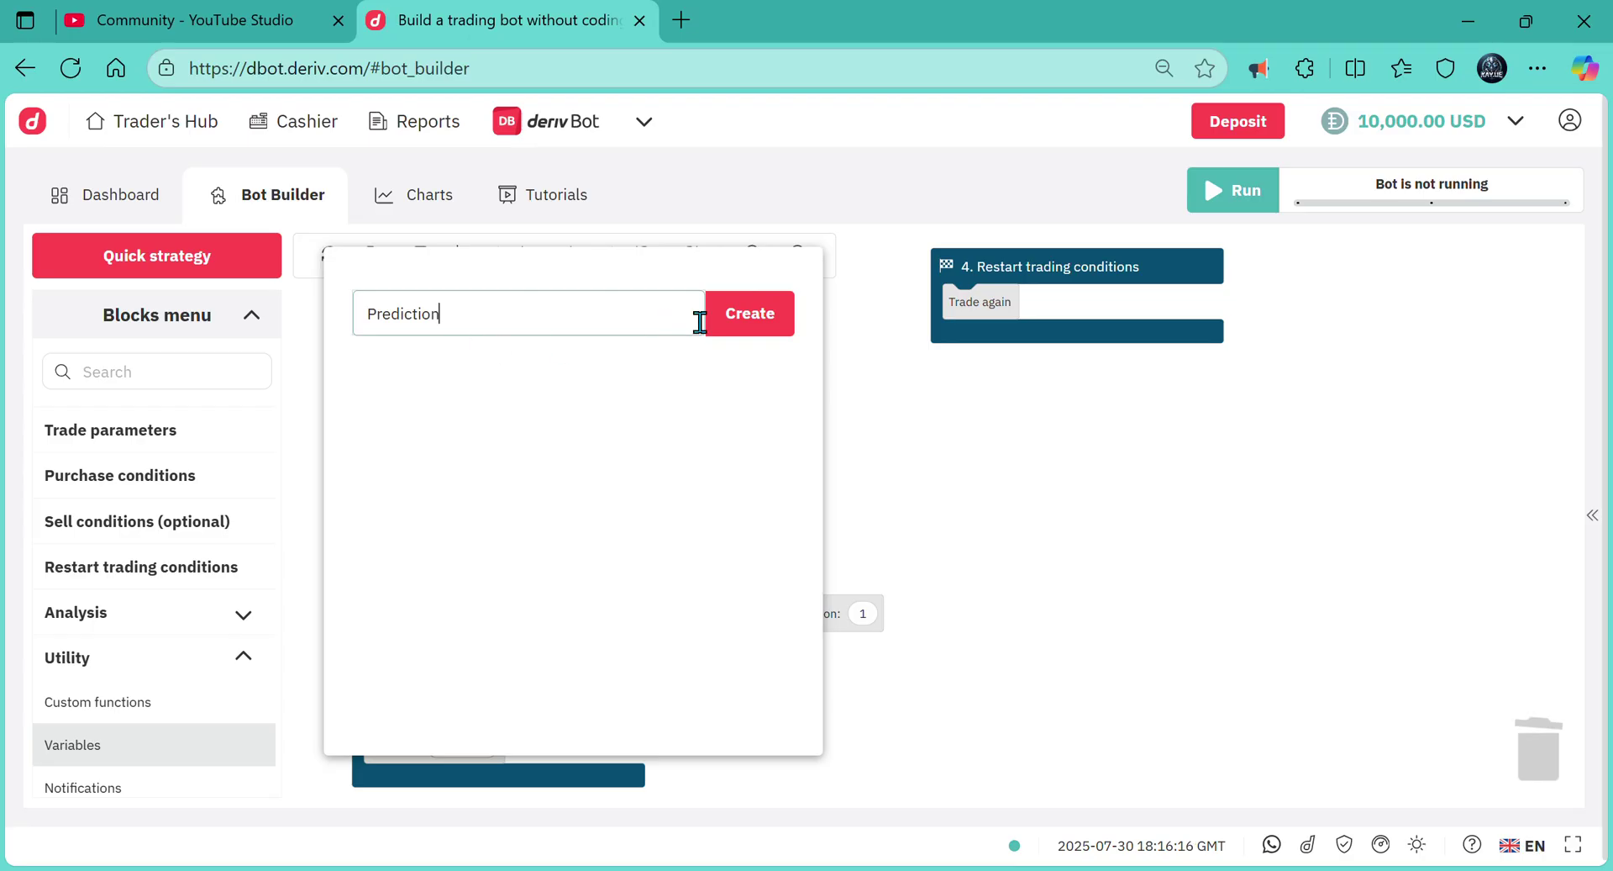
left_click(741, 313)
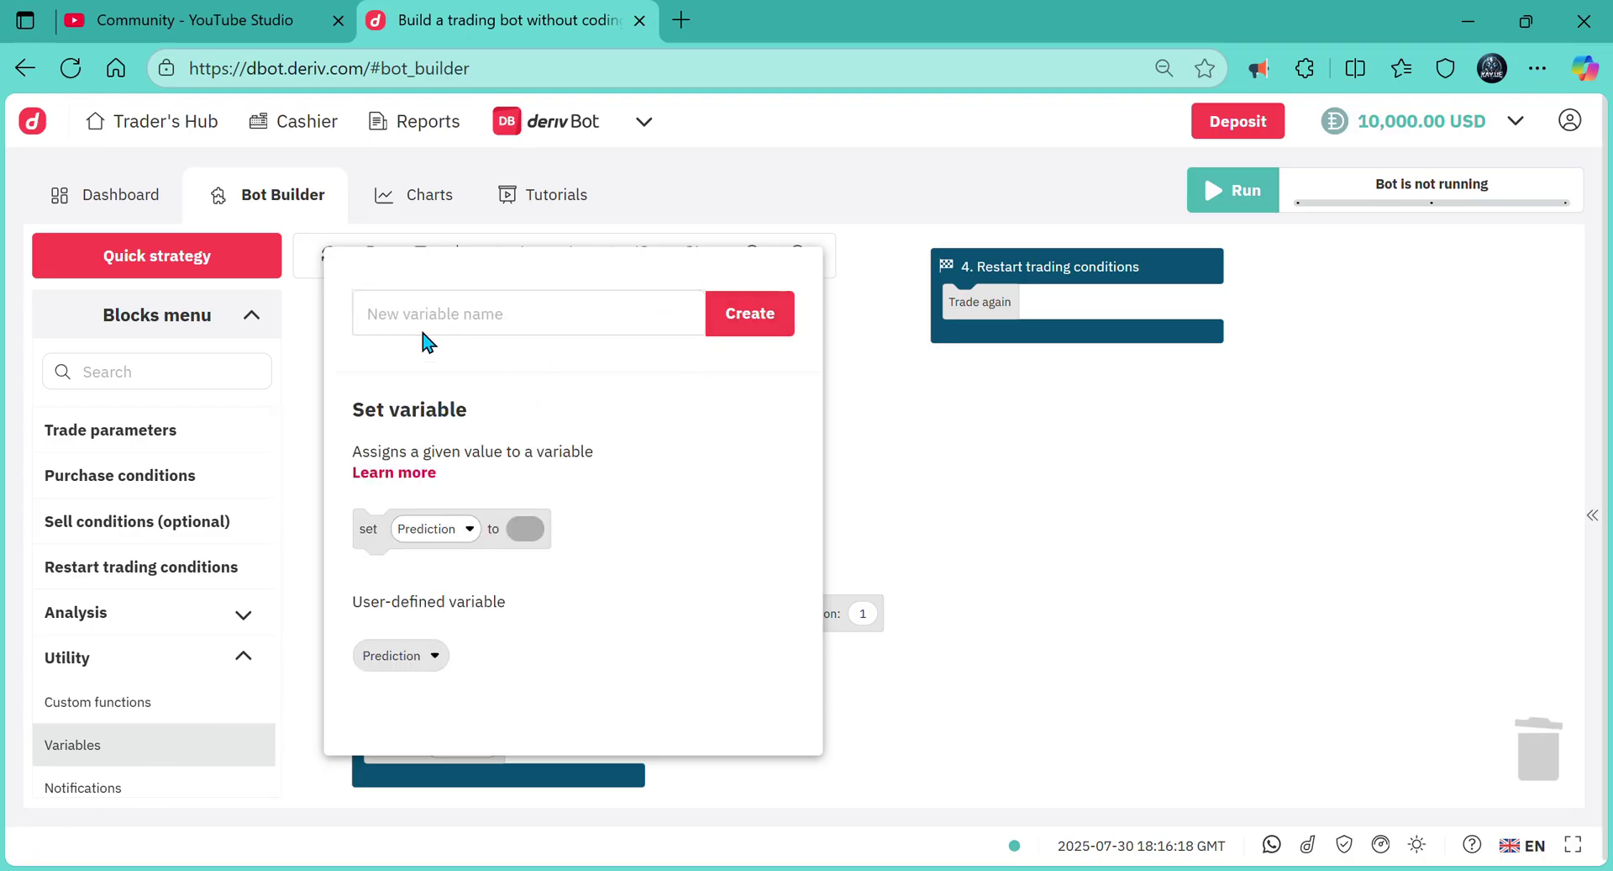
scroll(152, 751, "down", 1)
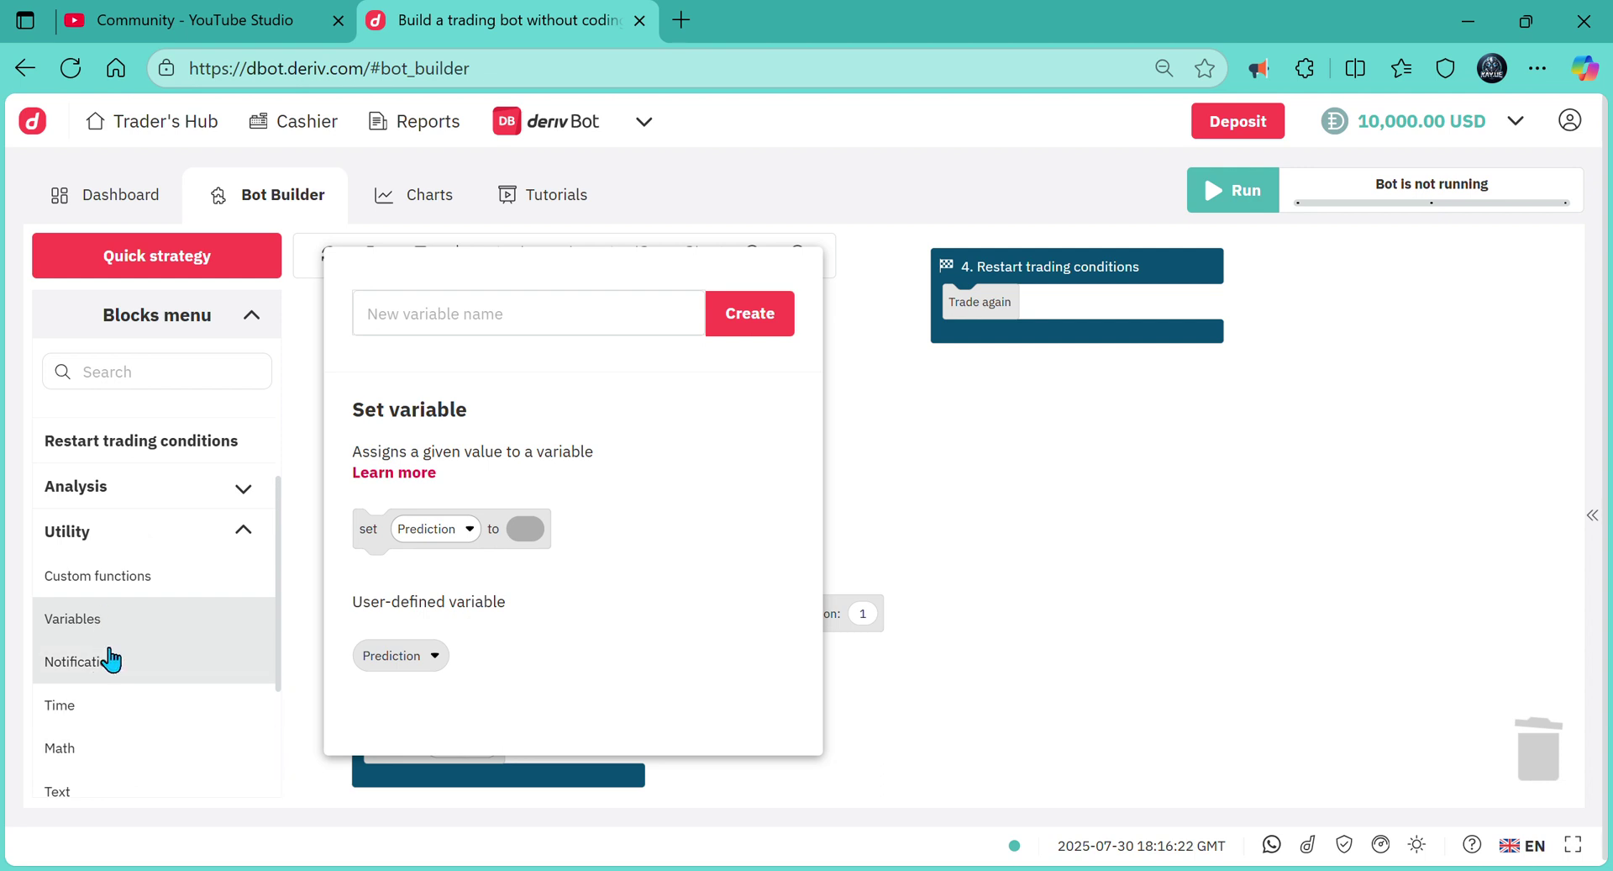
left_click_drag(395, 662, 863, 655)
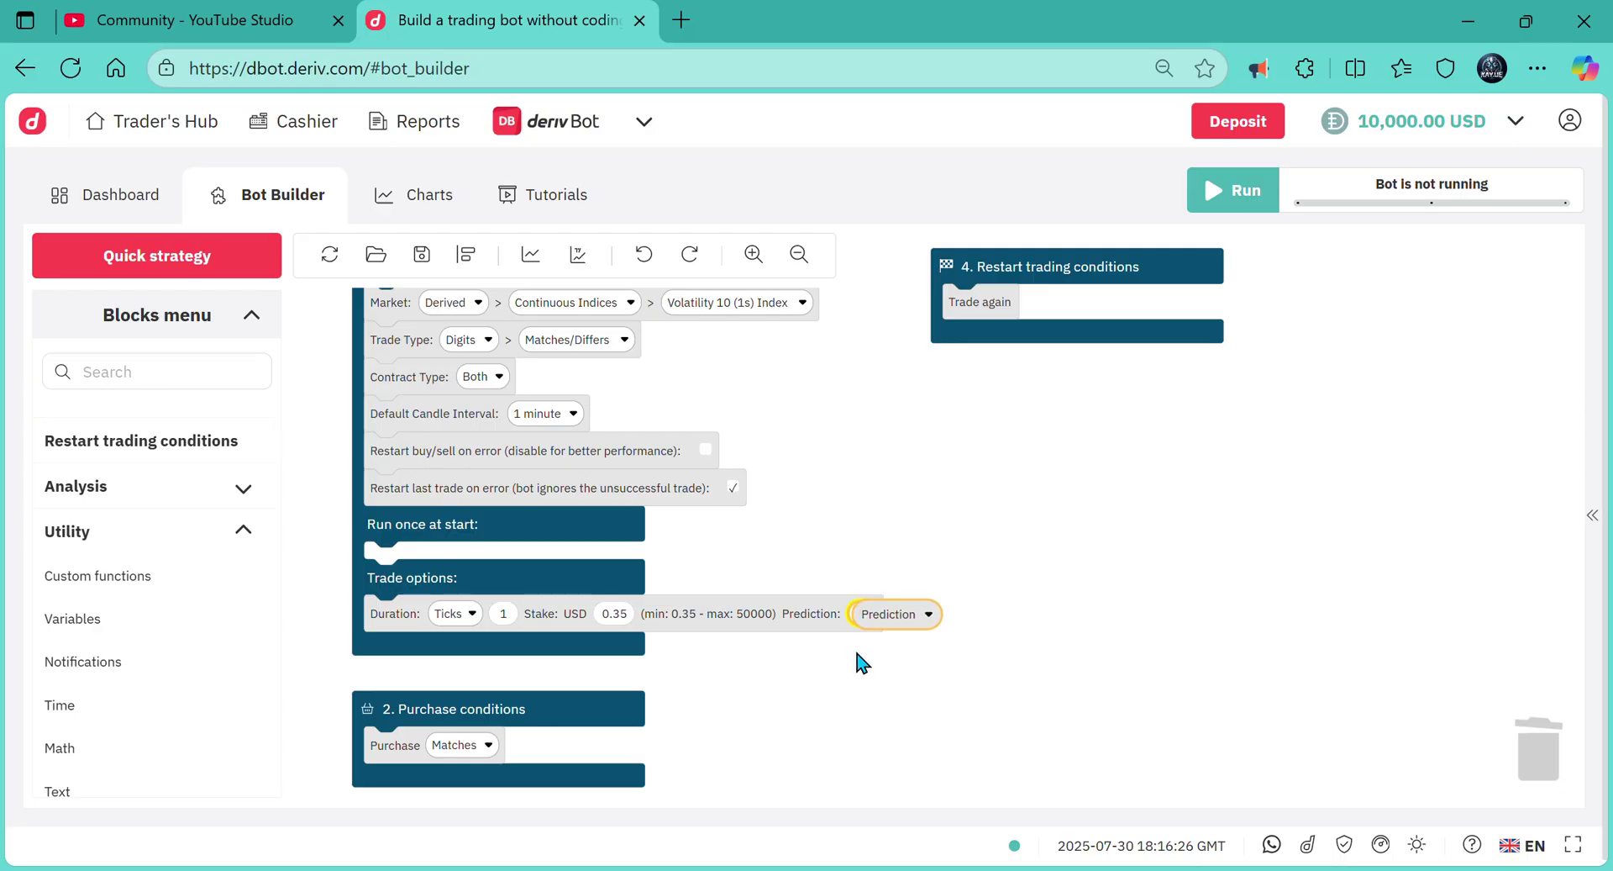
left_click_drag(862, 655, 864, 652)
- Switch the digit trade type to Over/Under, purchasing Over
left_click(467, 254)
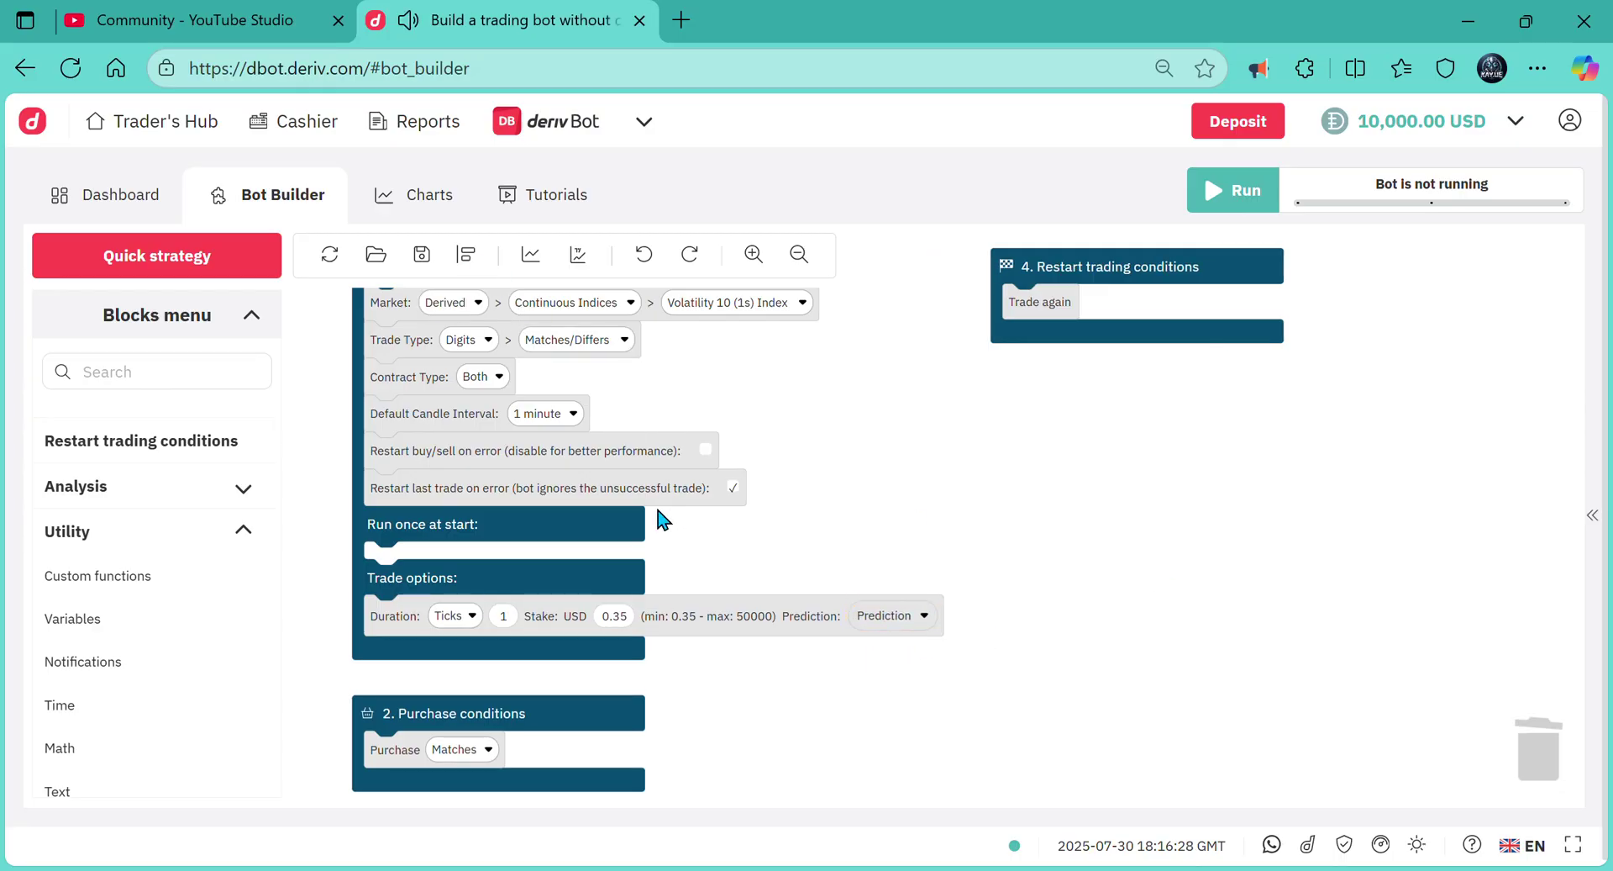
left_click(561, 341)
left_click(609, 459)
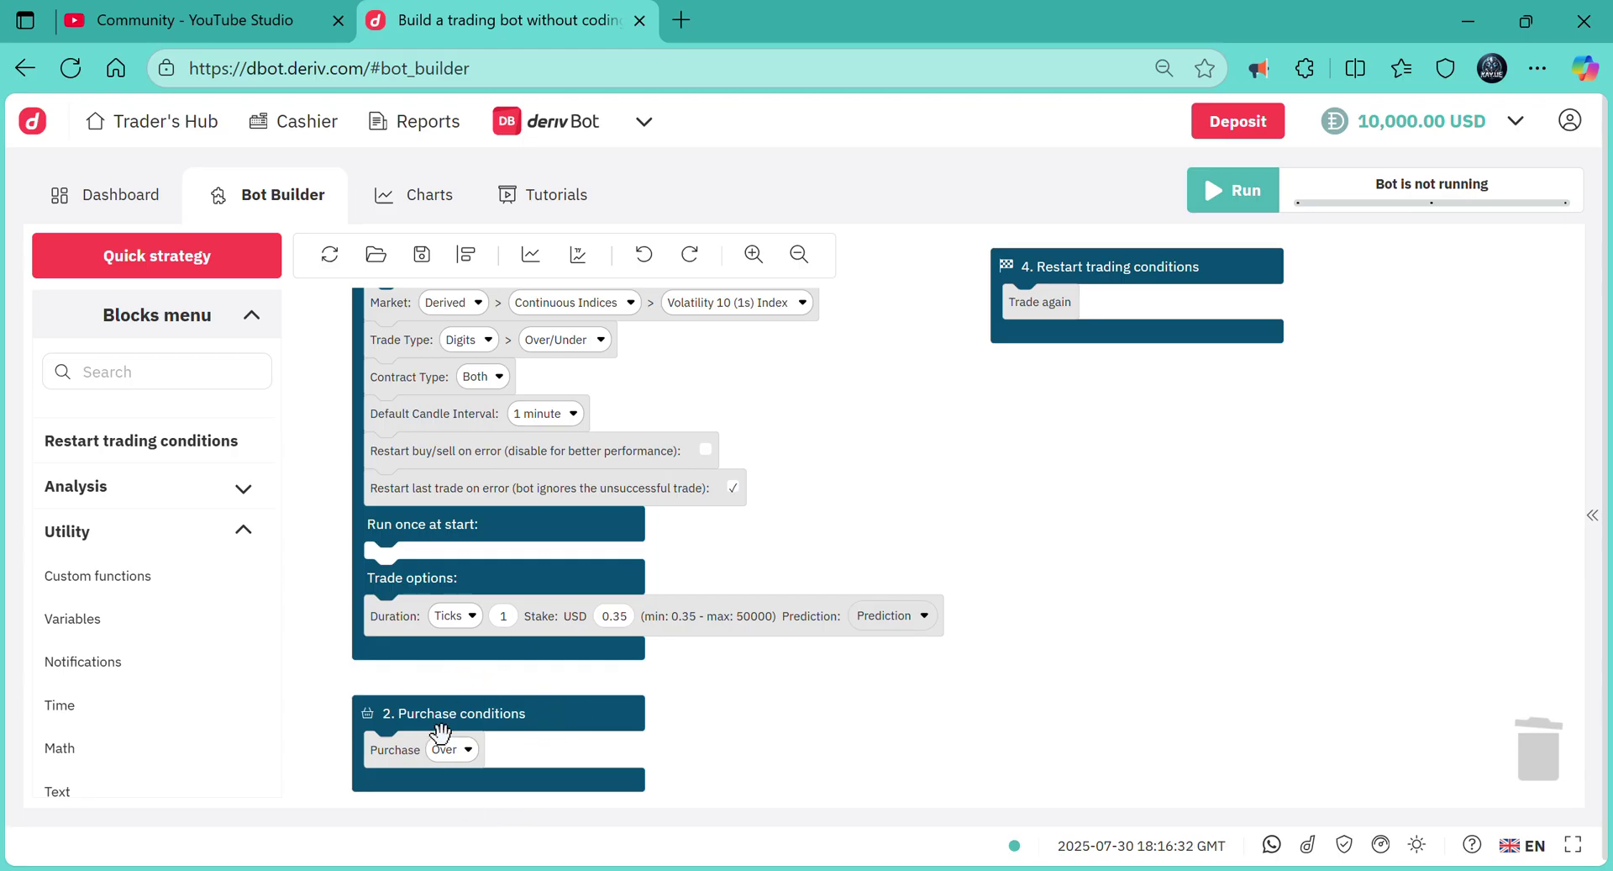
- Place a repeat-times loop on the canvas with a Run after block inside it
scroll(1080, 578, "down", 1)
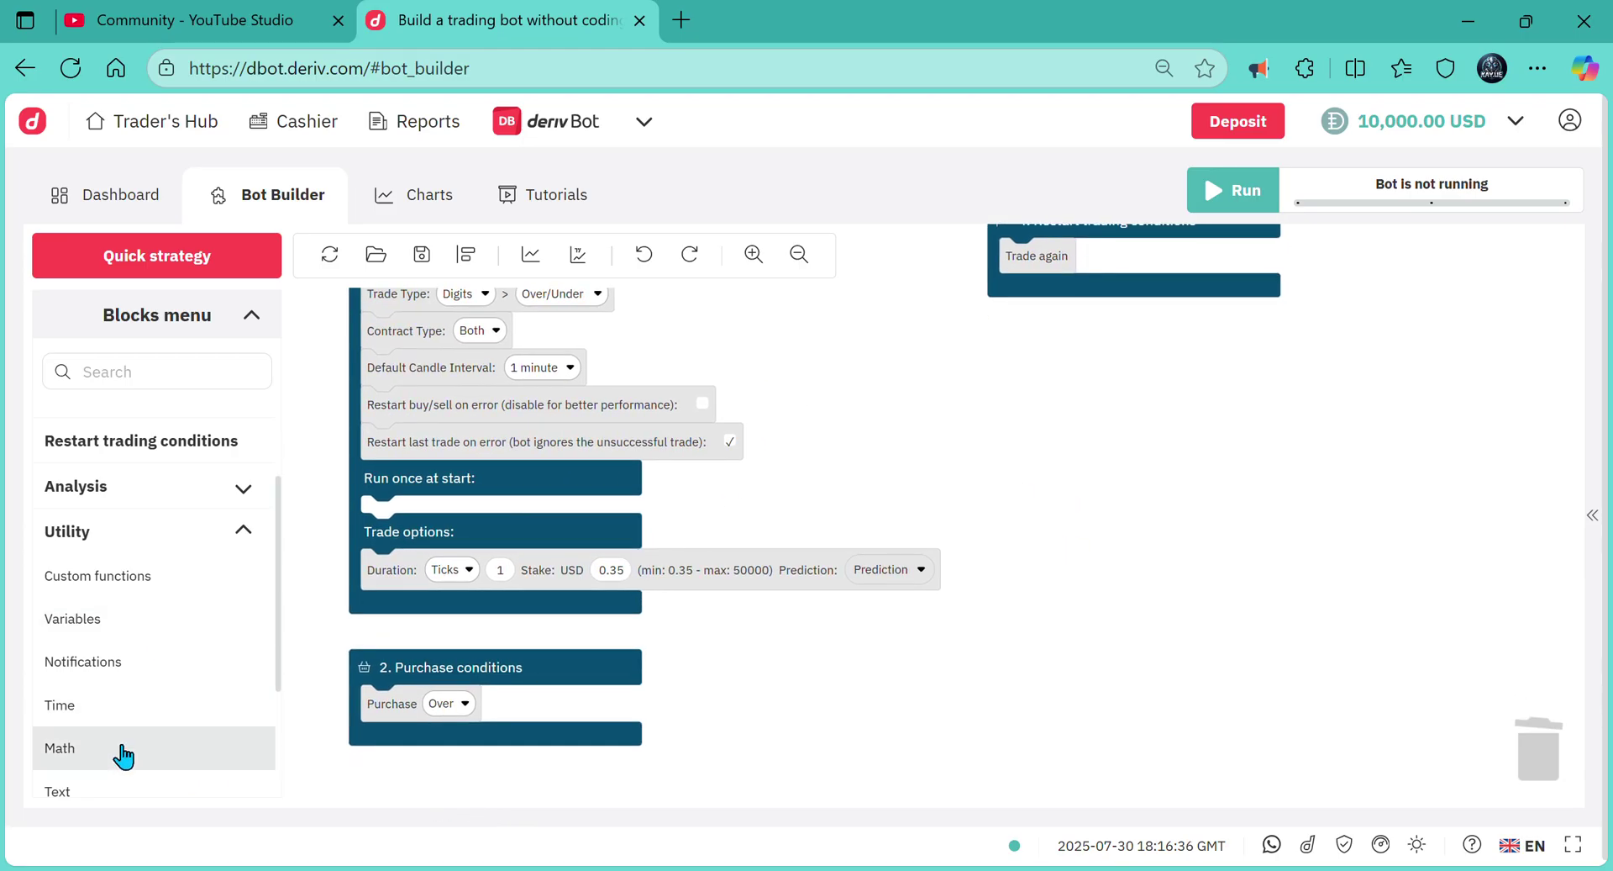
scroll(122, 755, "down", 1)
scroll(128, 748, "down", 1)
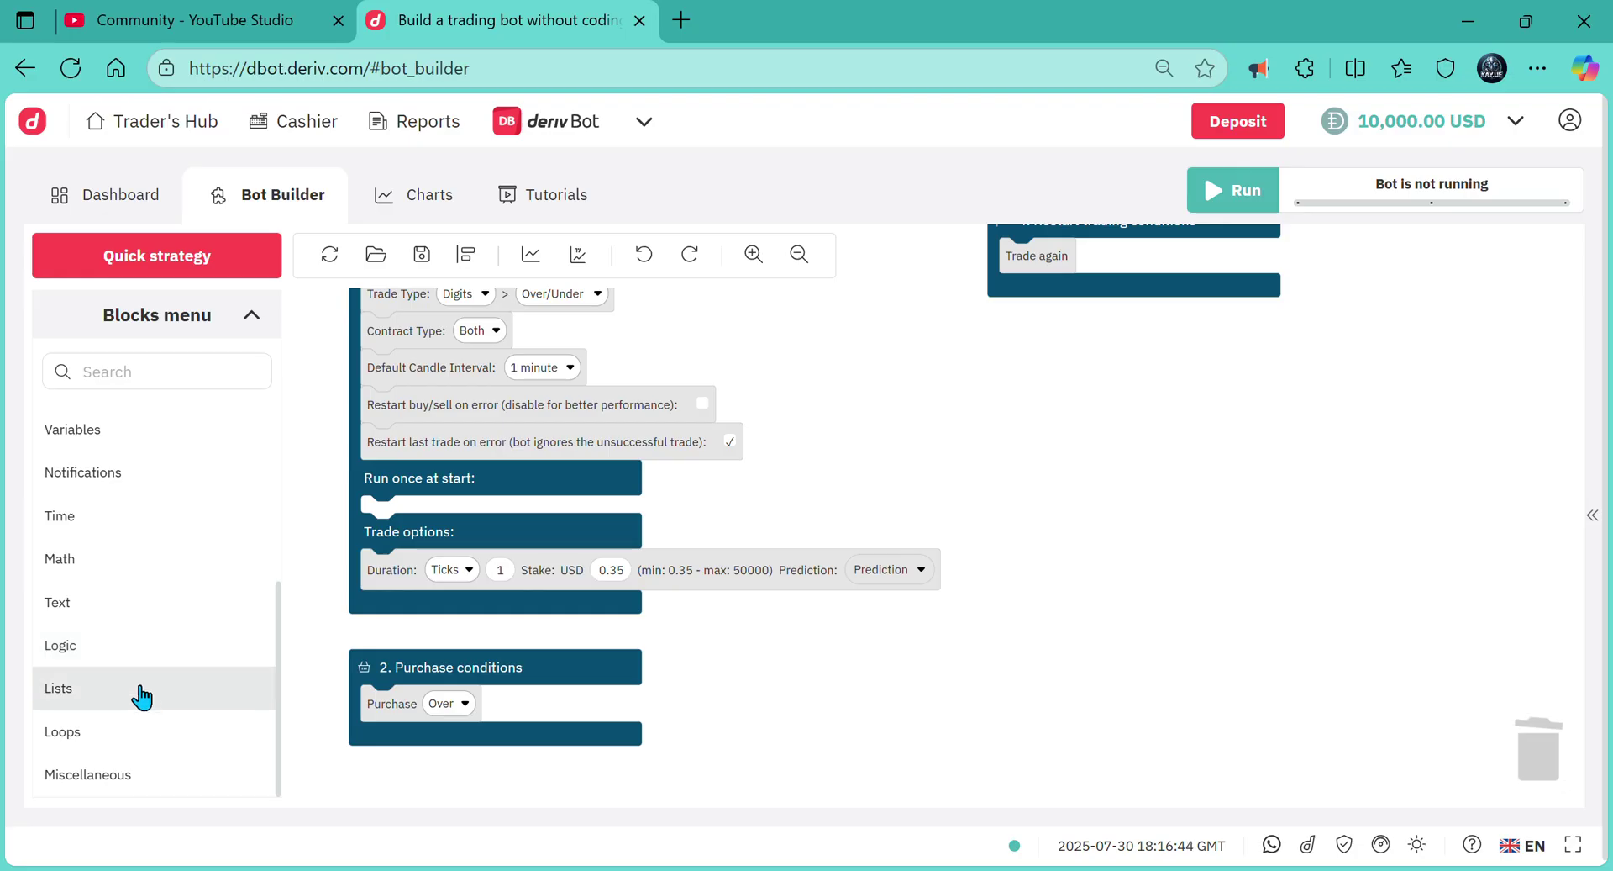
left_click(130, 741)
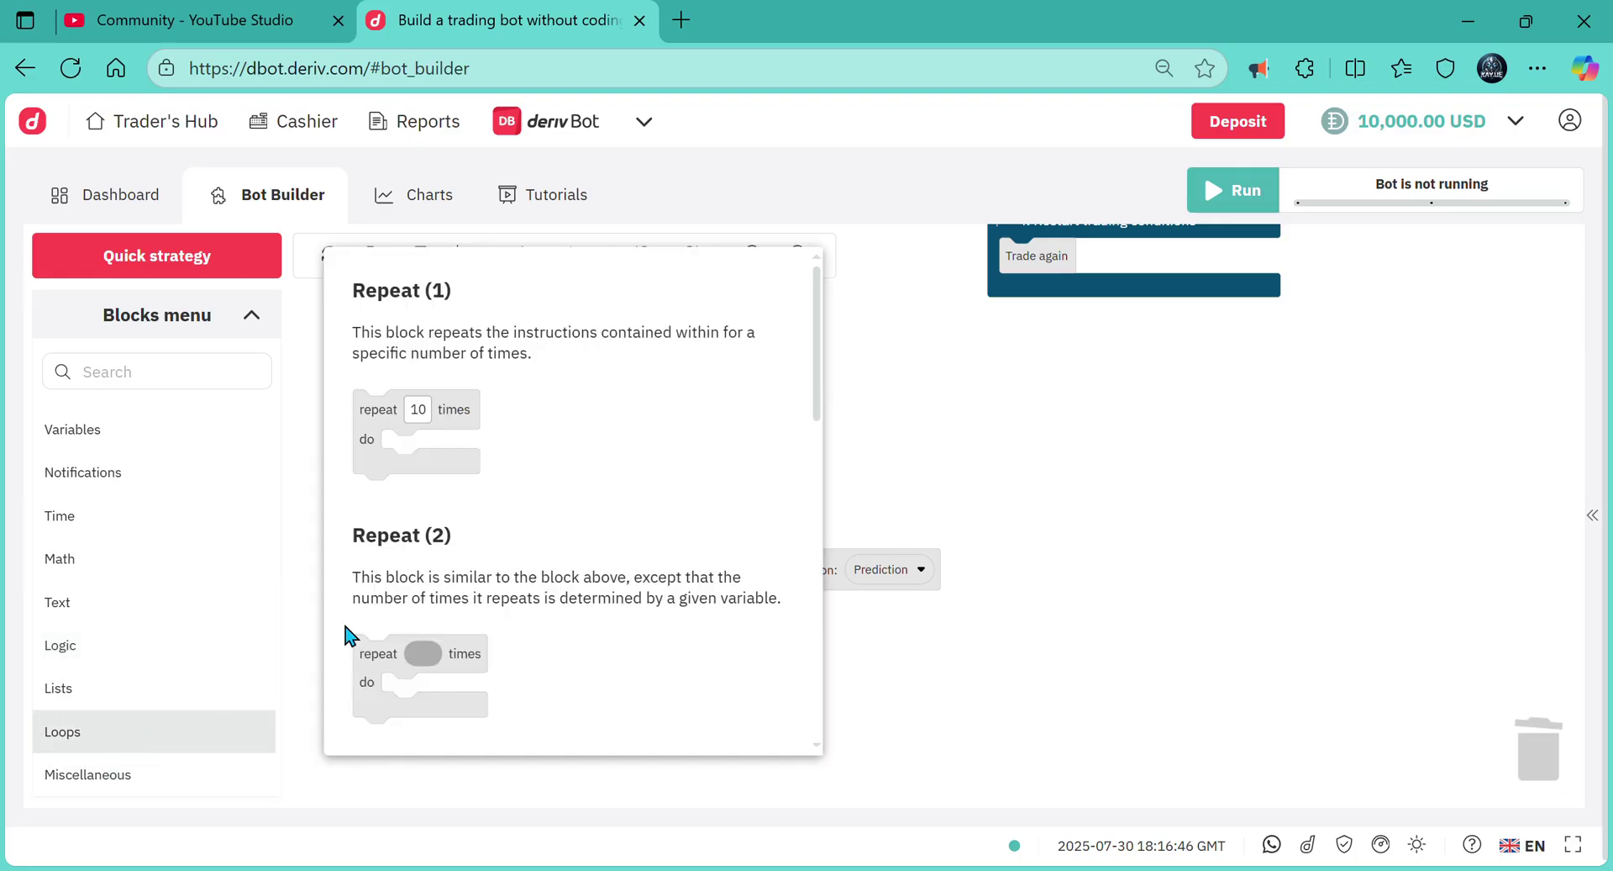
scroll(517, 622, "down", 5)
scroll(504, 613, "up", 3)
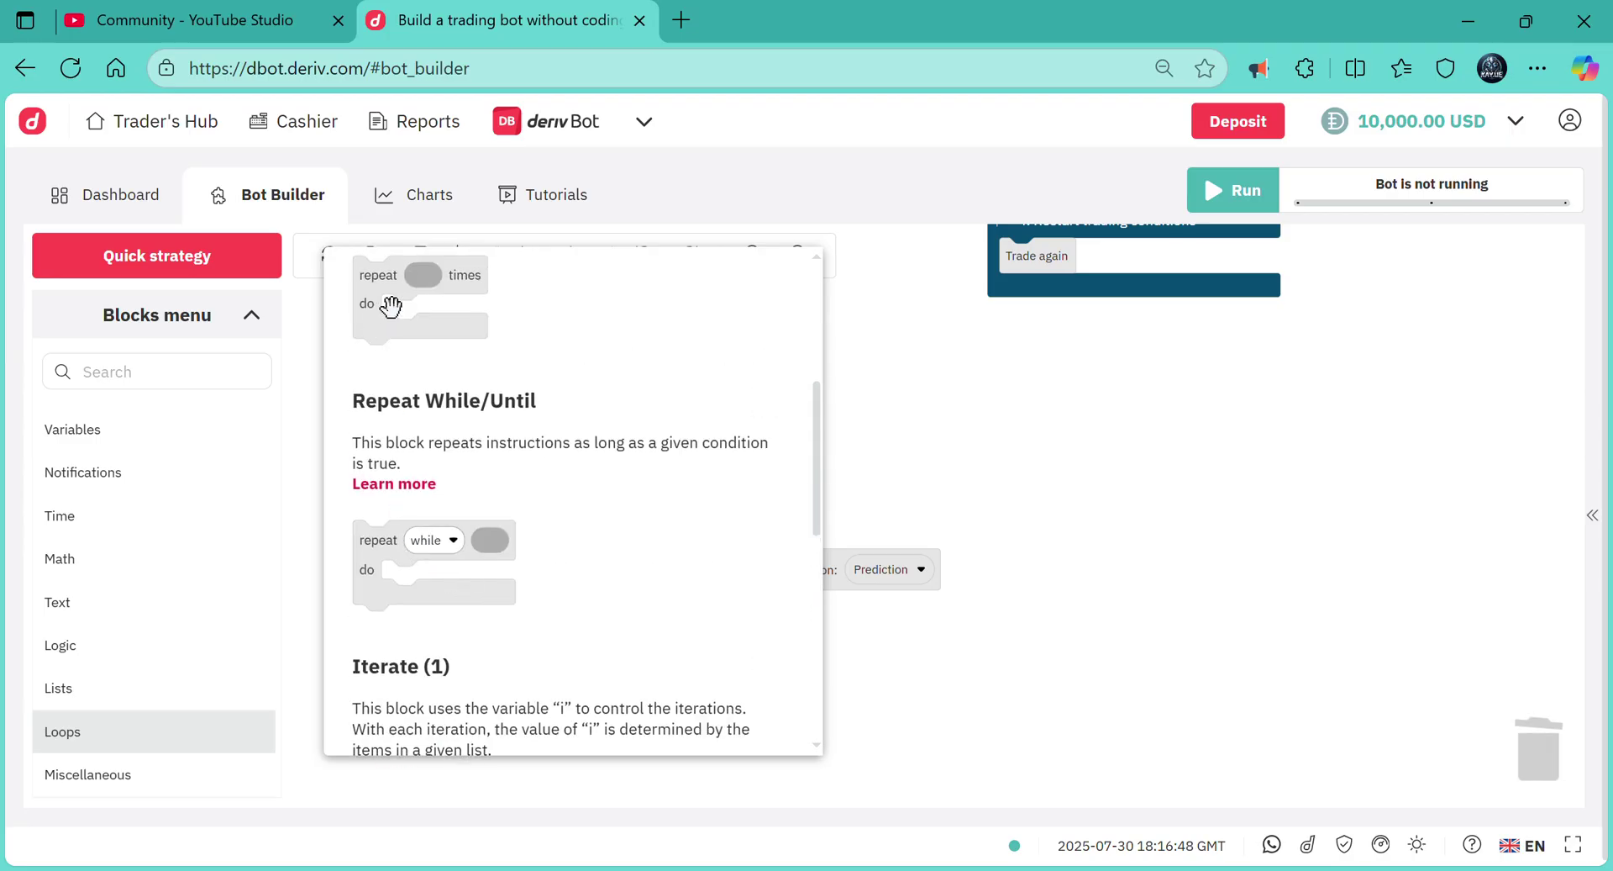
left_click_drag(389, 306, 1319, 514)
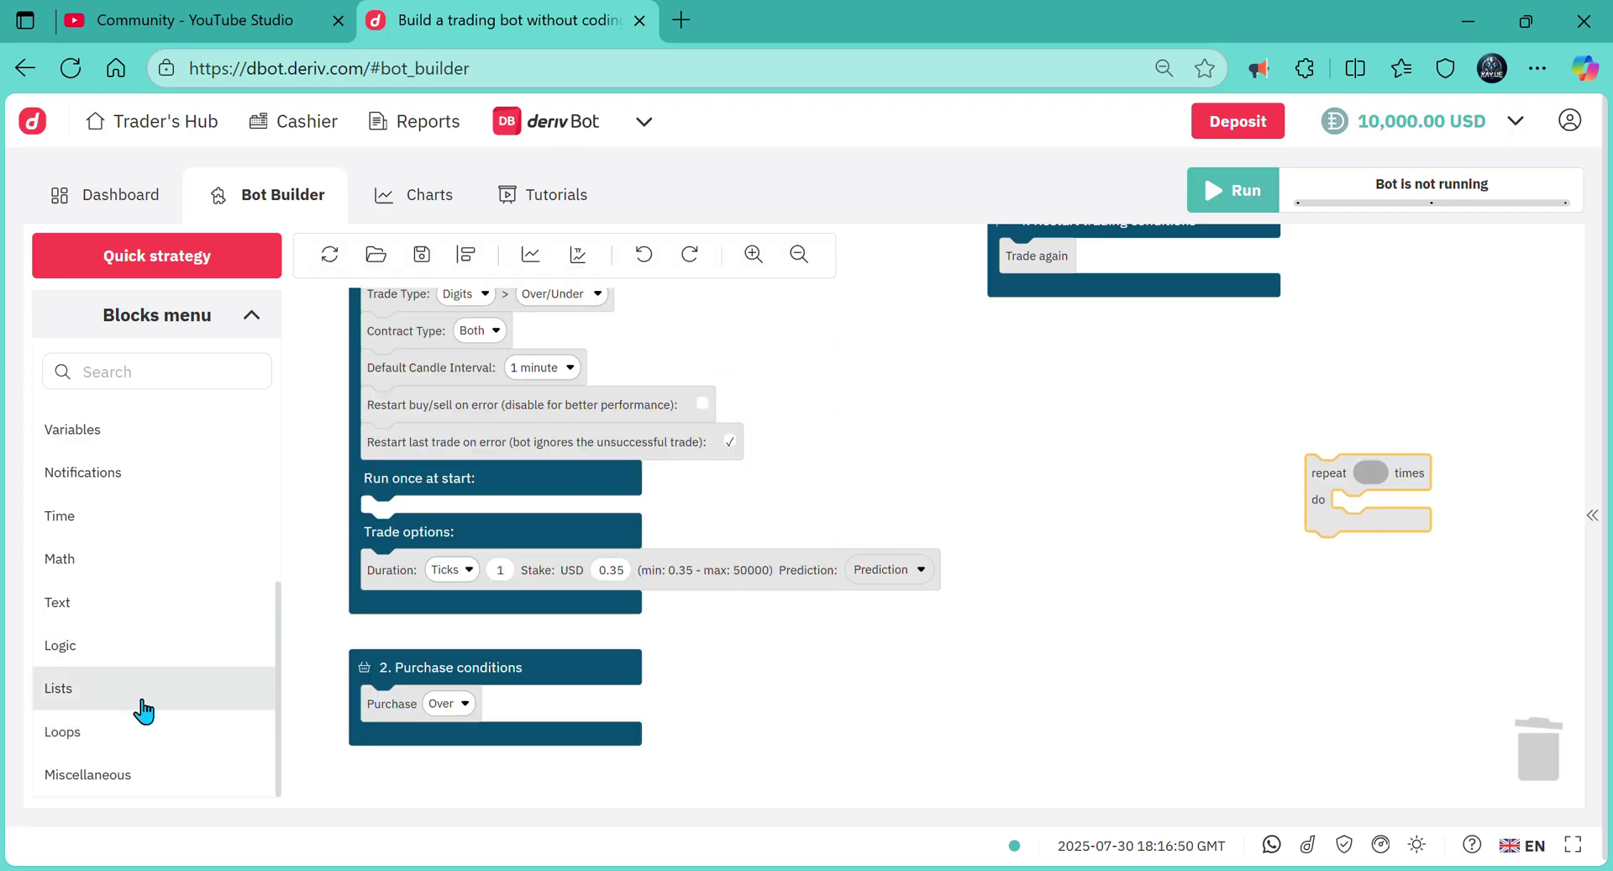
left_click(100, 529)
scroll(592, 681, "down", 1)
scroll(592, 672, "down", 2)
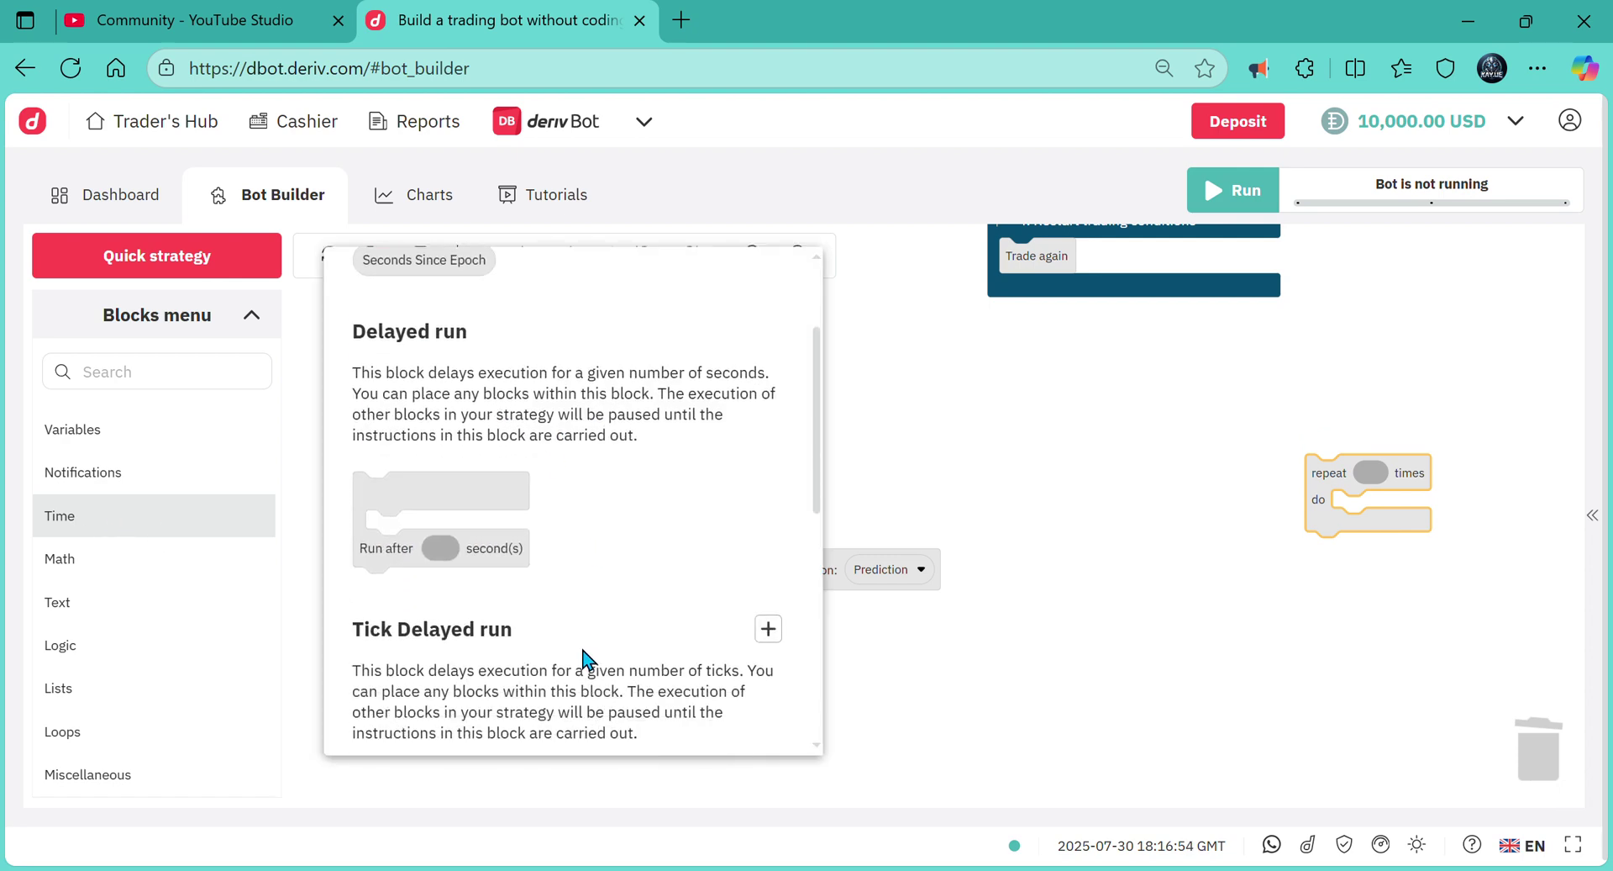
scroll(586, 658, "down", 3)
mouse_move(486, 299)
left_mouse_down()
mouse_move(1336, 507)
mouse_move(1016, 468)
left_mouse_up()
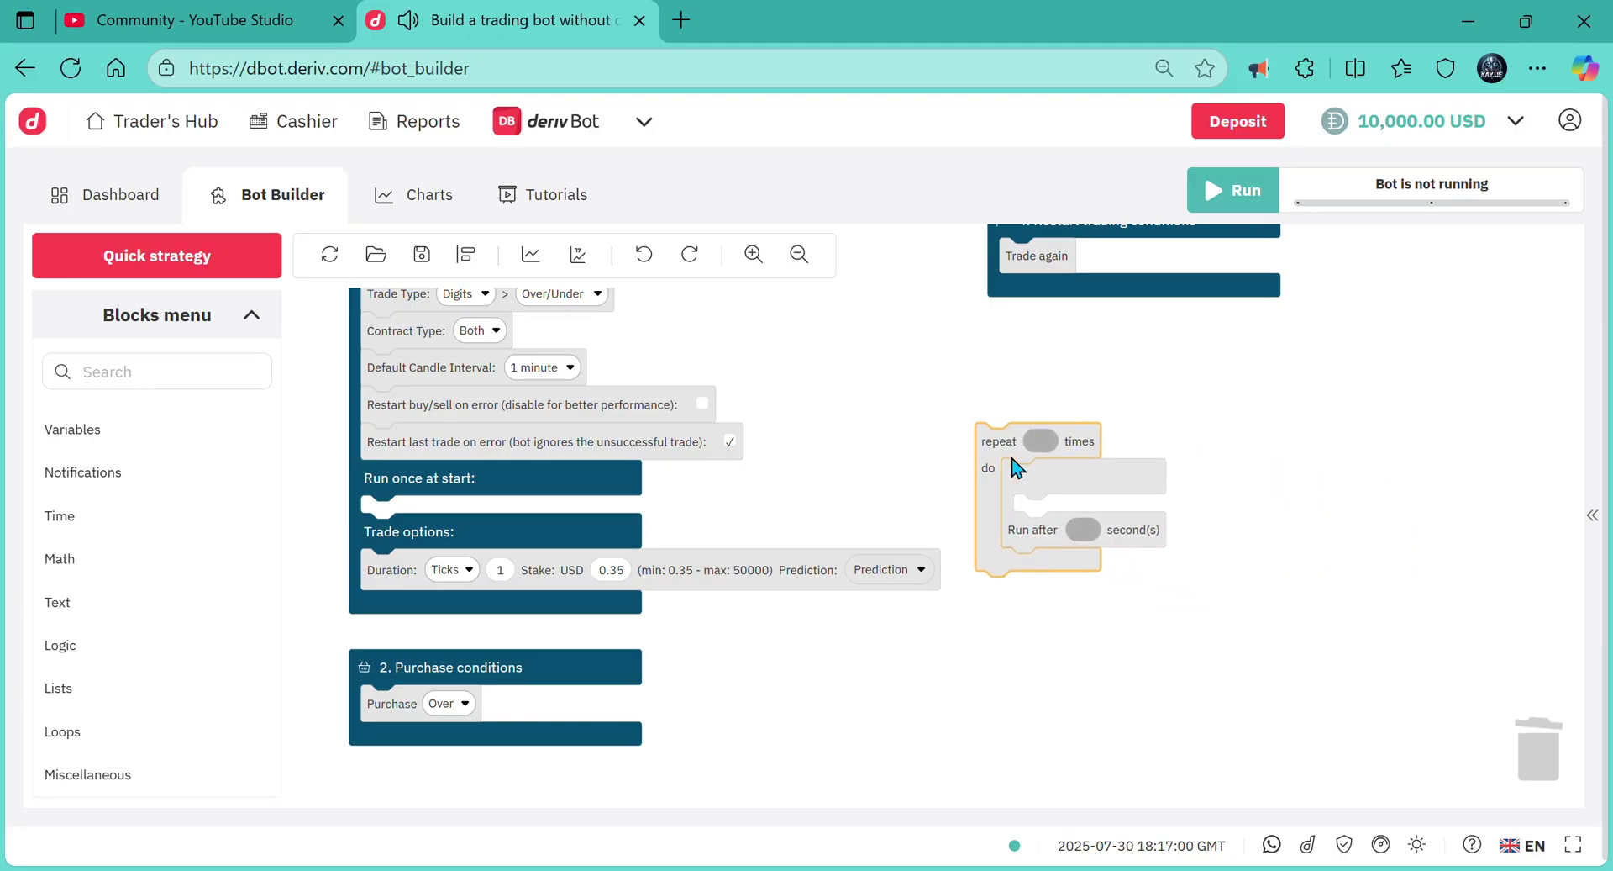
- Set the loop's repeat count to the ∞ math constant
left_click(111, 558)
scroll(496, 603, "down", 5)
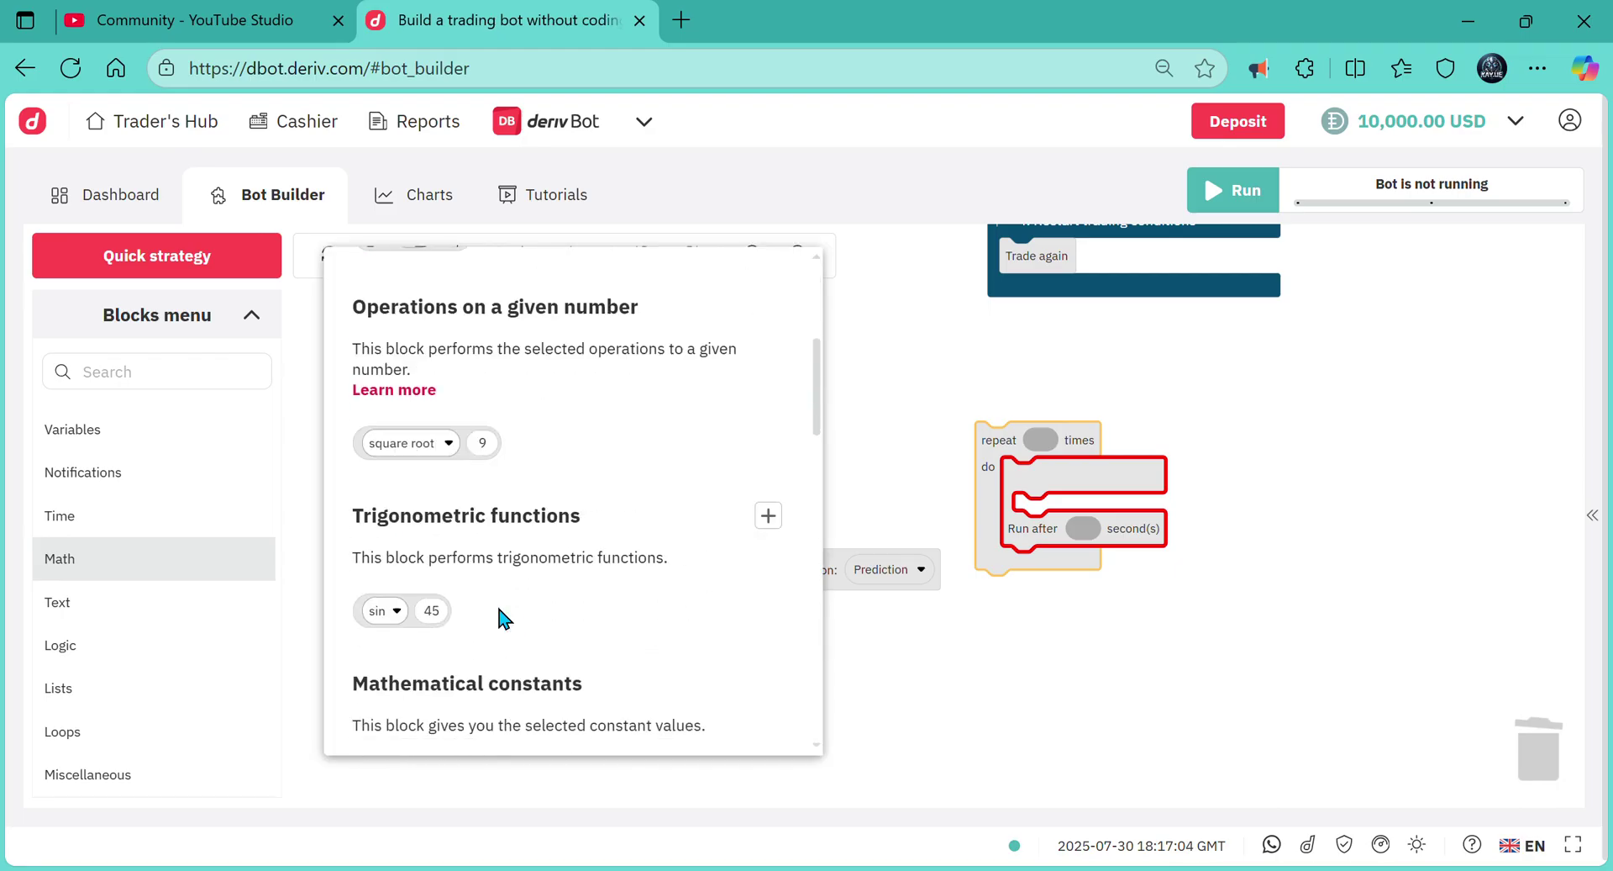
scroll(508, 604, "down", 3)
scroll(516, 605, "down", 3)
scroll(516, 605, "down", 2)
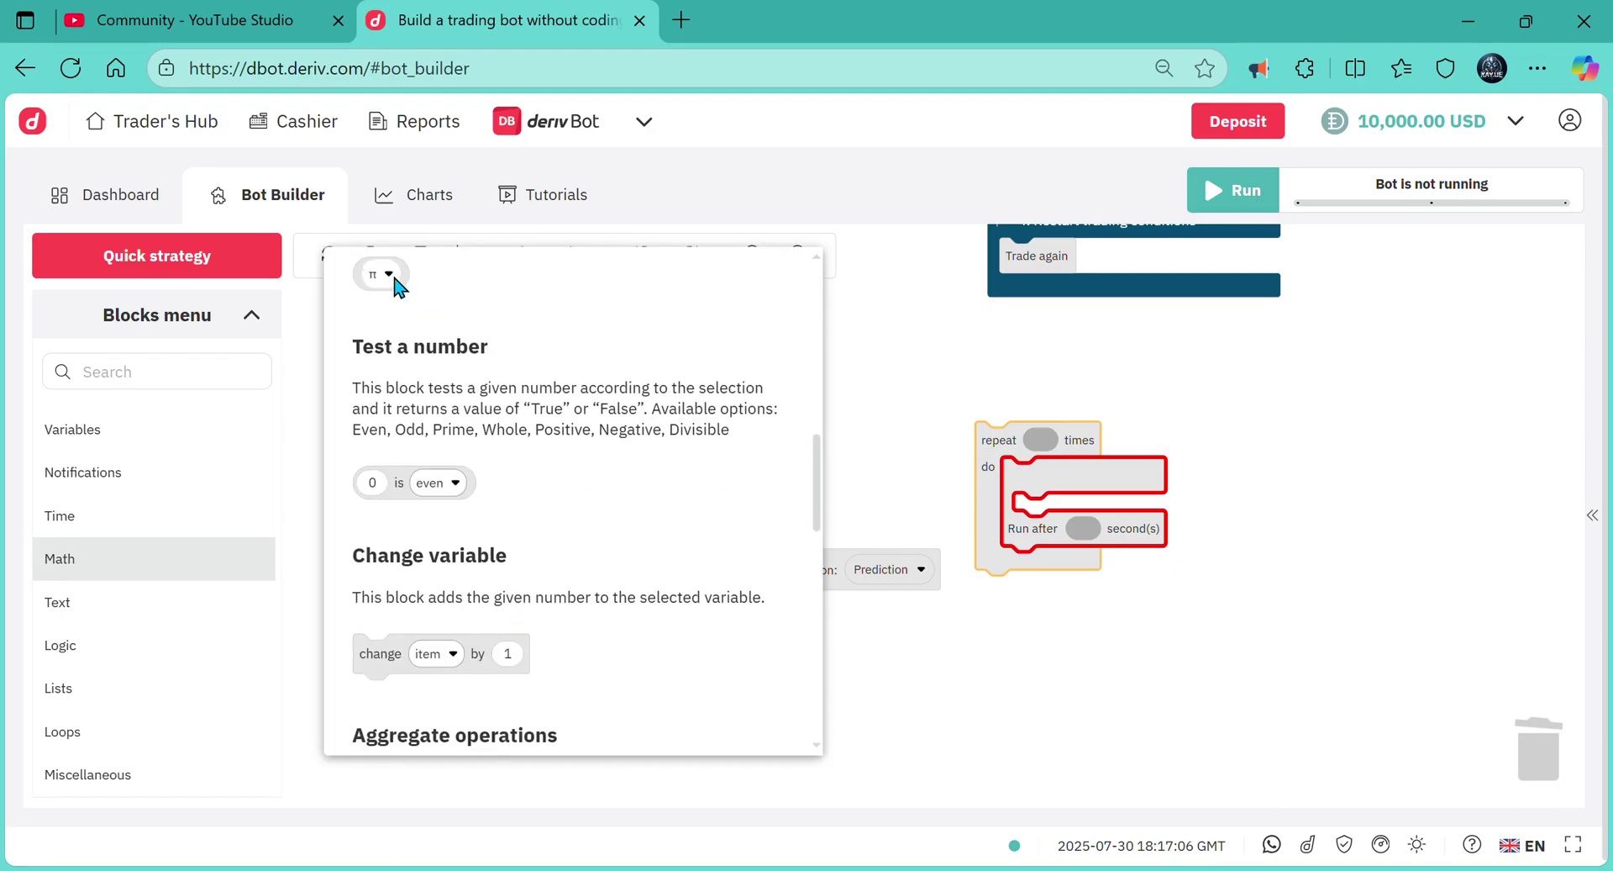
left_click_drag(396, 279, 1031, 437)
left_click_drag(969, 390, 1051, 440)
left_click(1054, 439)
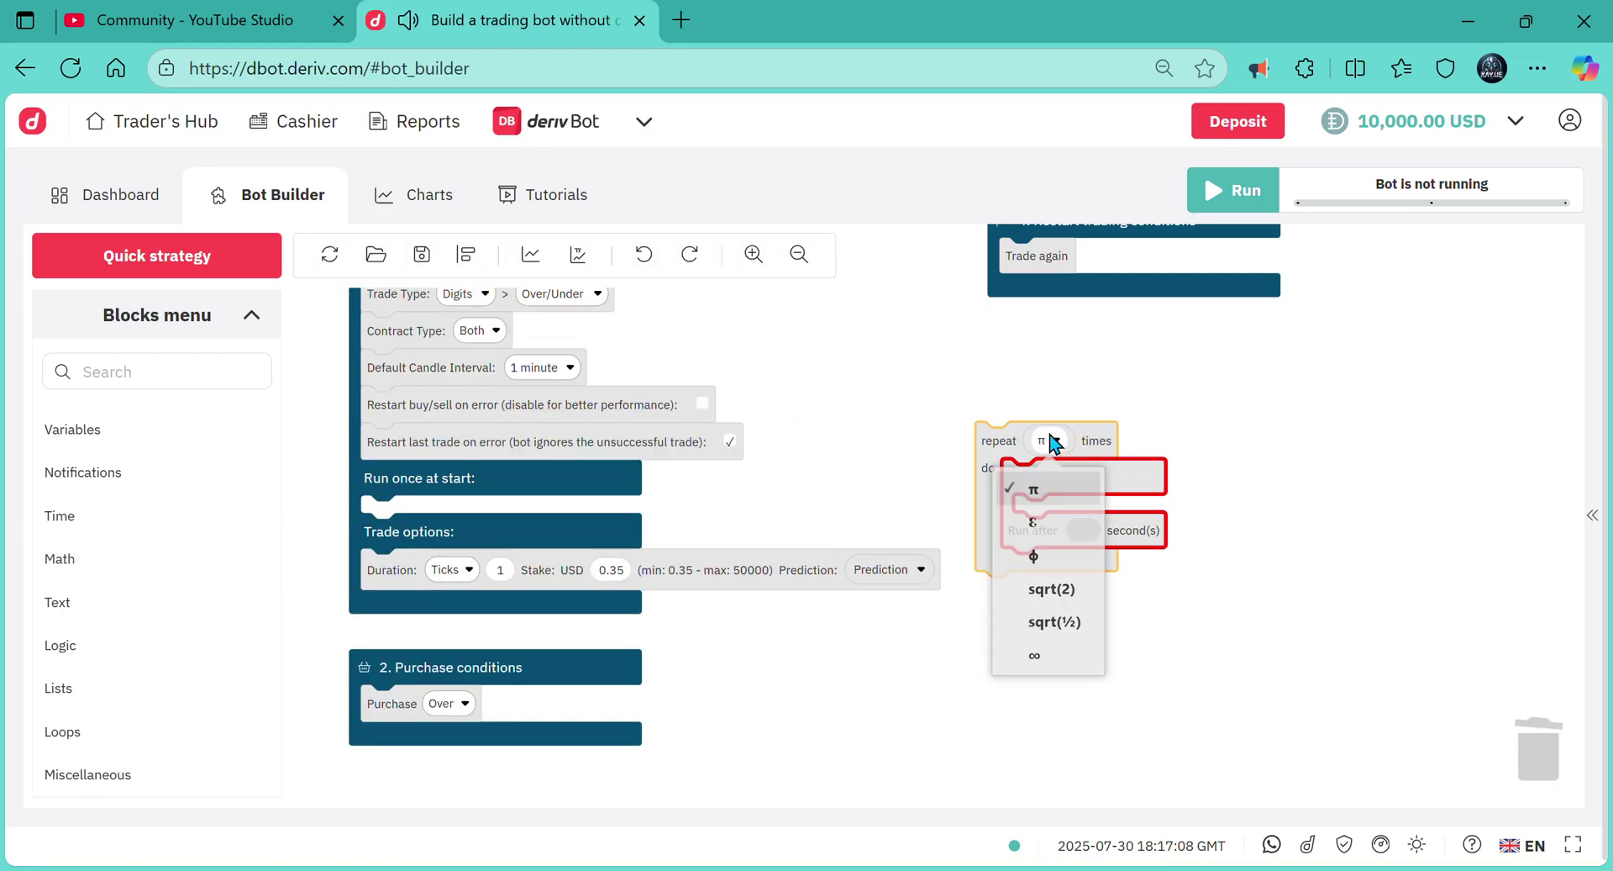
left_click(1050, 661)
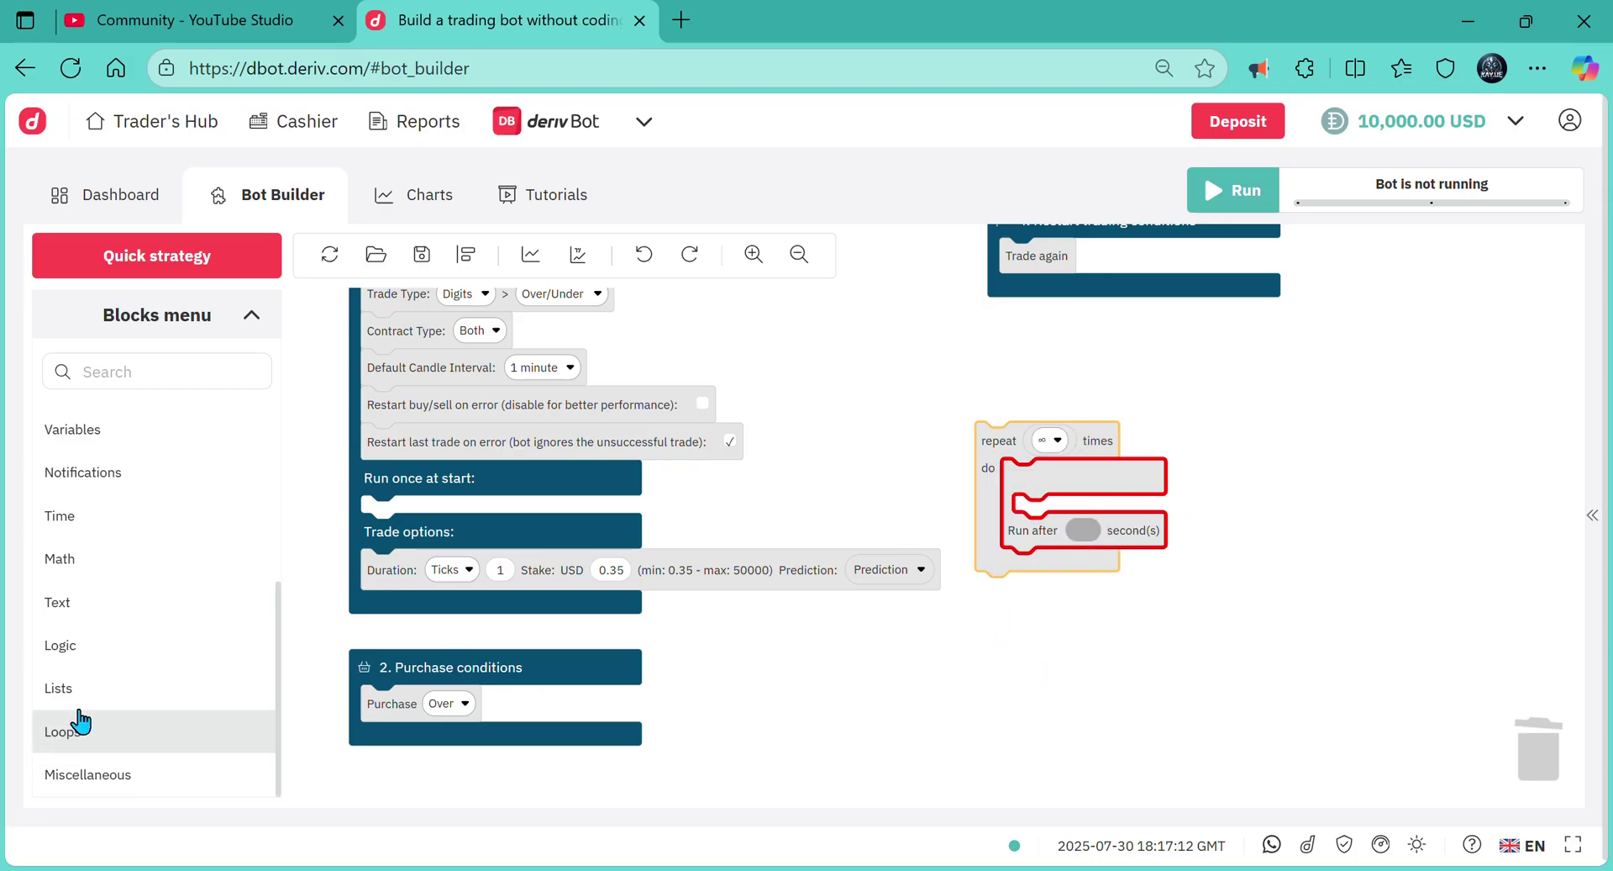
- Set the Run after delay to 1 second and reposition the loop
left_click(110, 566)
left_click_drag(389, 416, 1098, 576)
left_click(1101, 555)
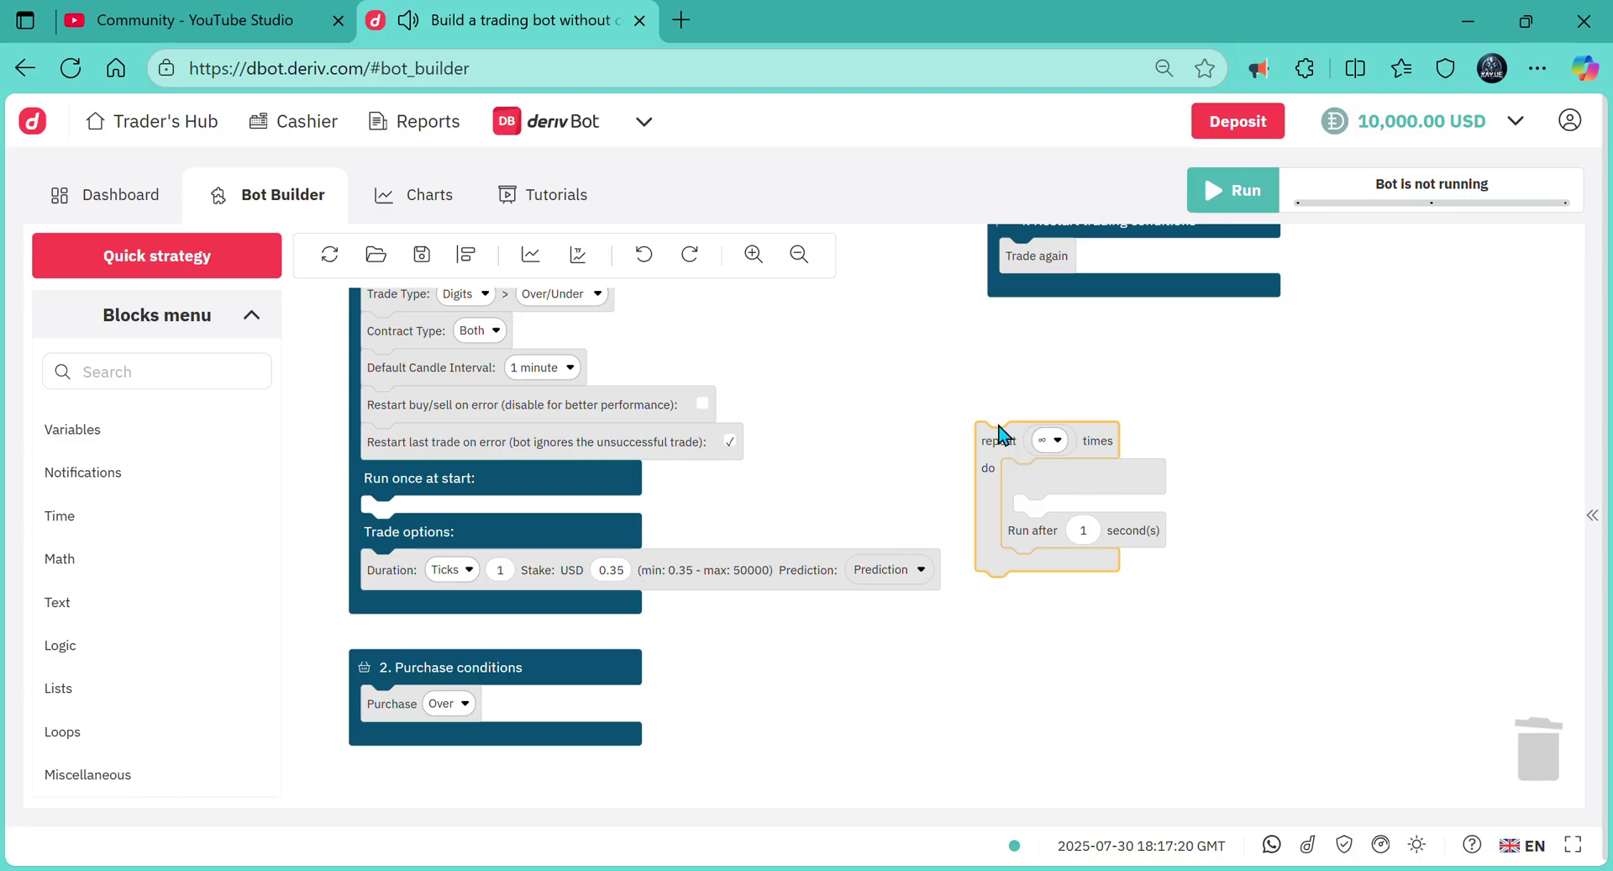
left_click_drag(1041, 451, 962, 412)
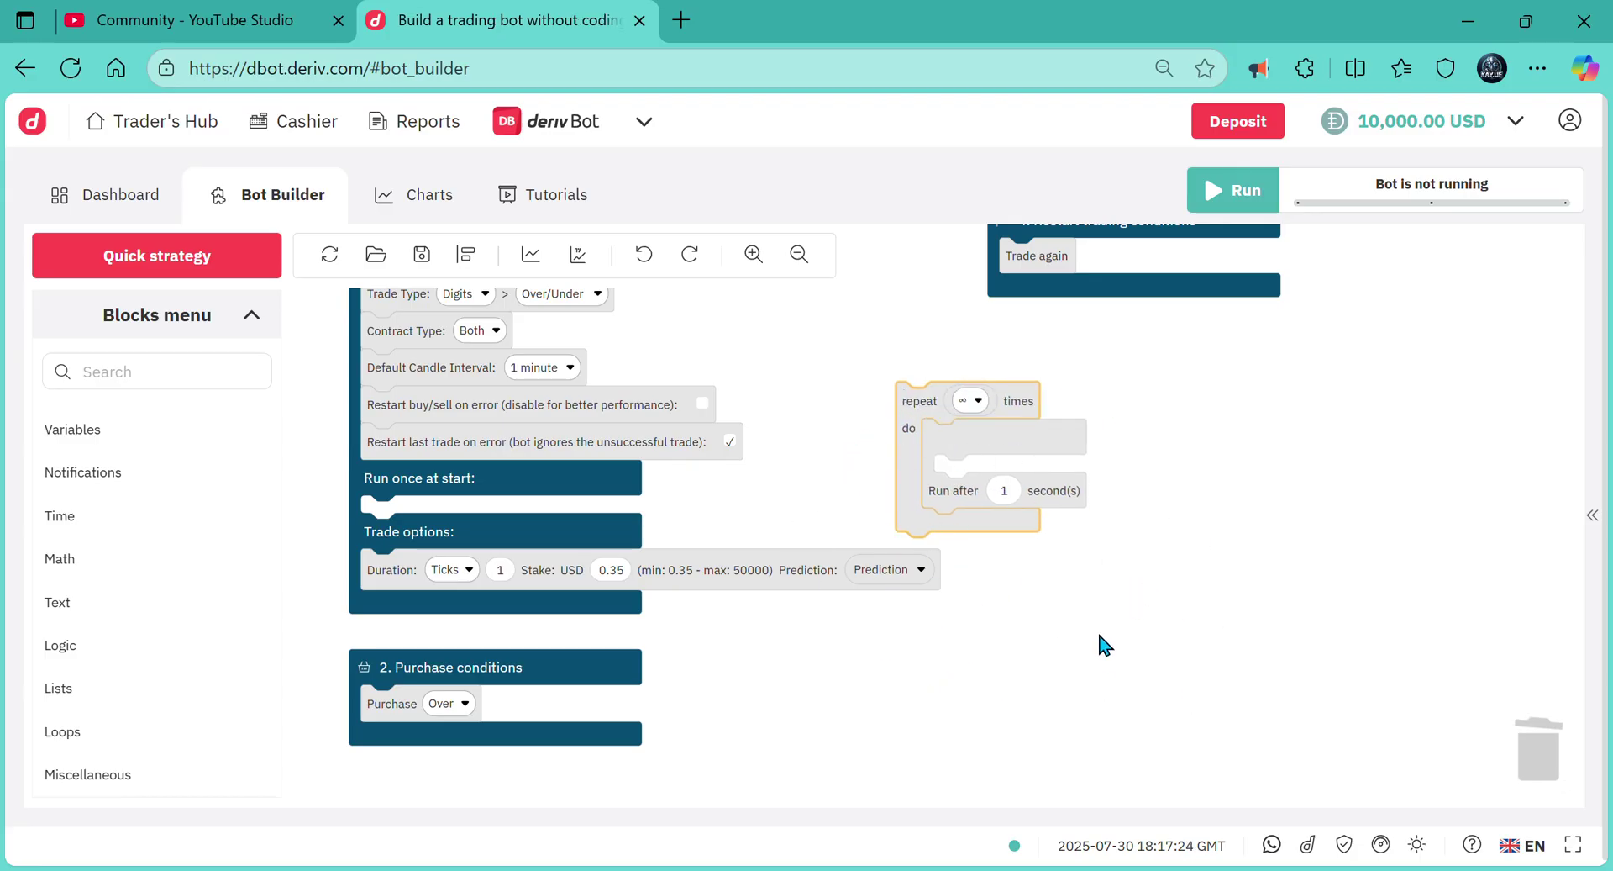
left_click_drag(1101, 644, 981, 655)
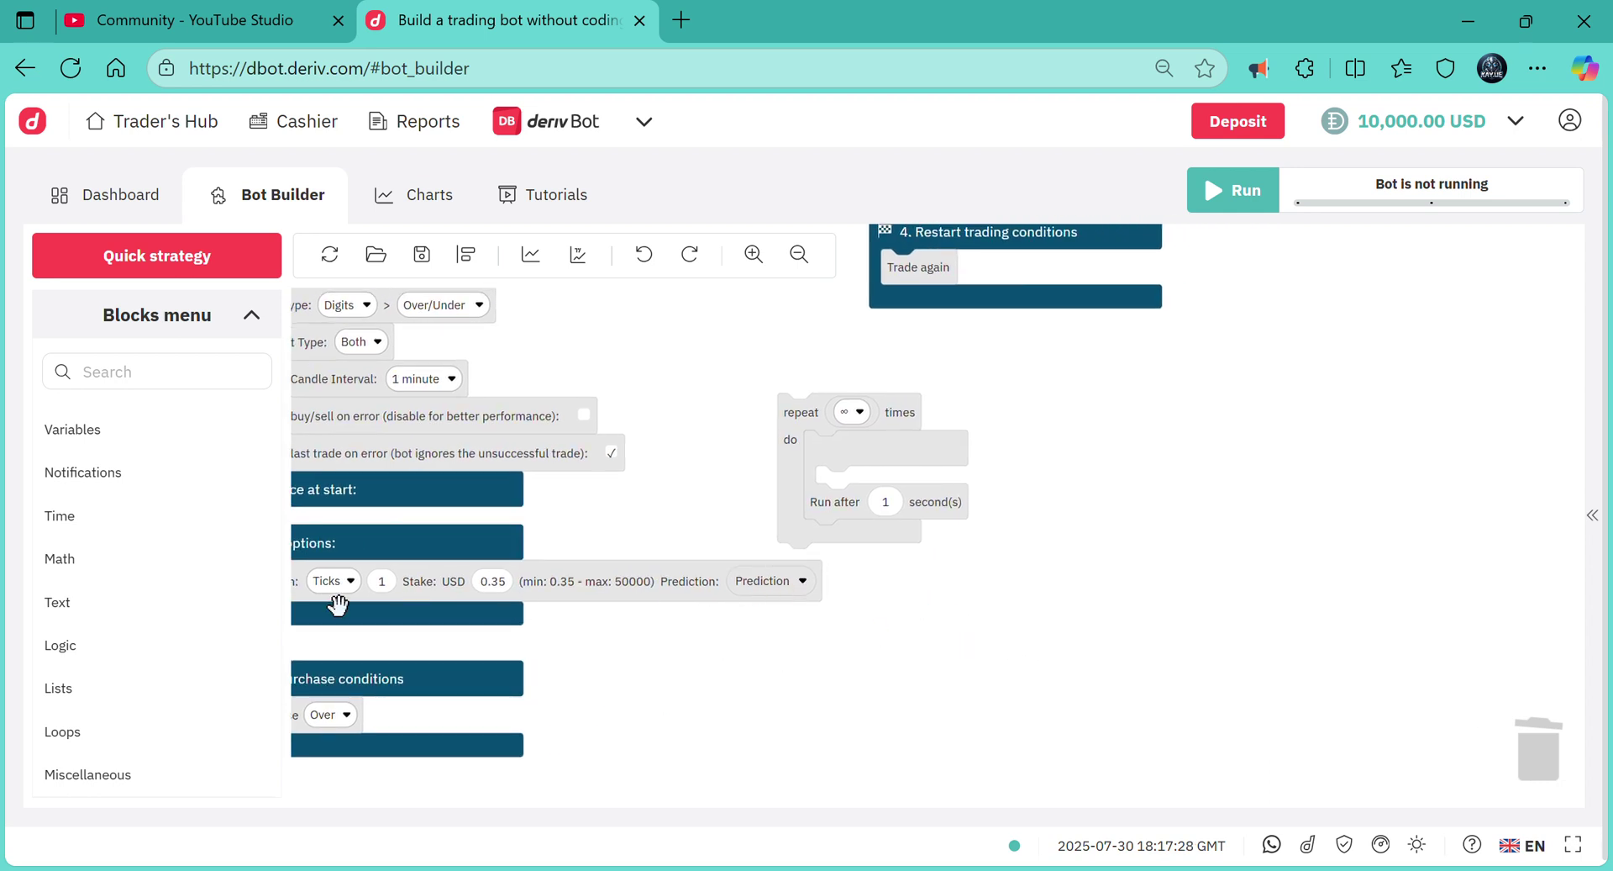
- Add a create-text block inside the loop labelled 'Last Digit ='
left_click(87, 618)
mouse_move(352, 637)
left_mouse_down()
mouse_move(403, 613)
mouse_move(879, 555)
mouse_move(828, 530)
left_mouse_up()
left_click(880, 520)
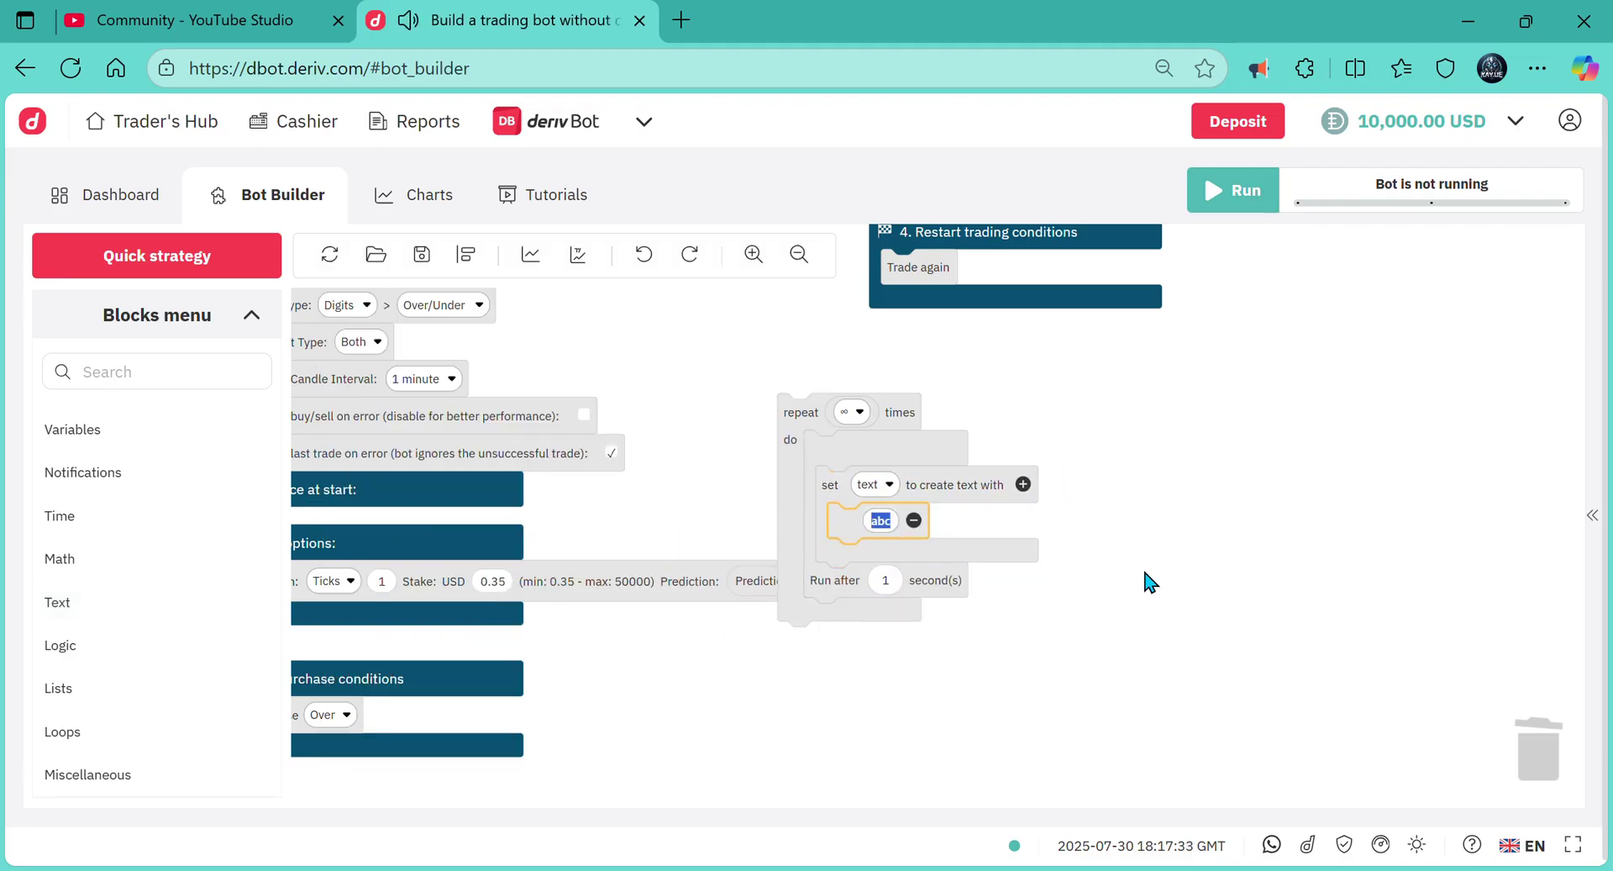
type("Last ")
type("=")
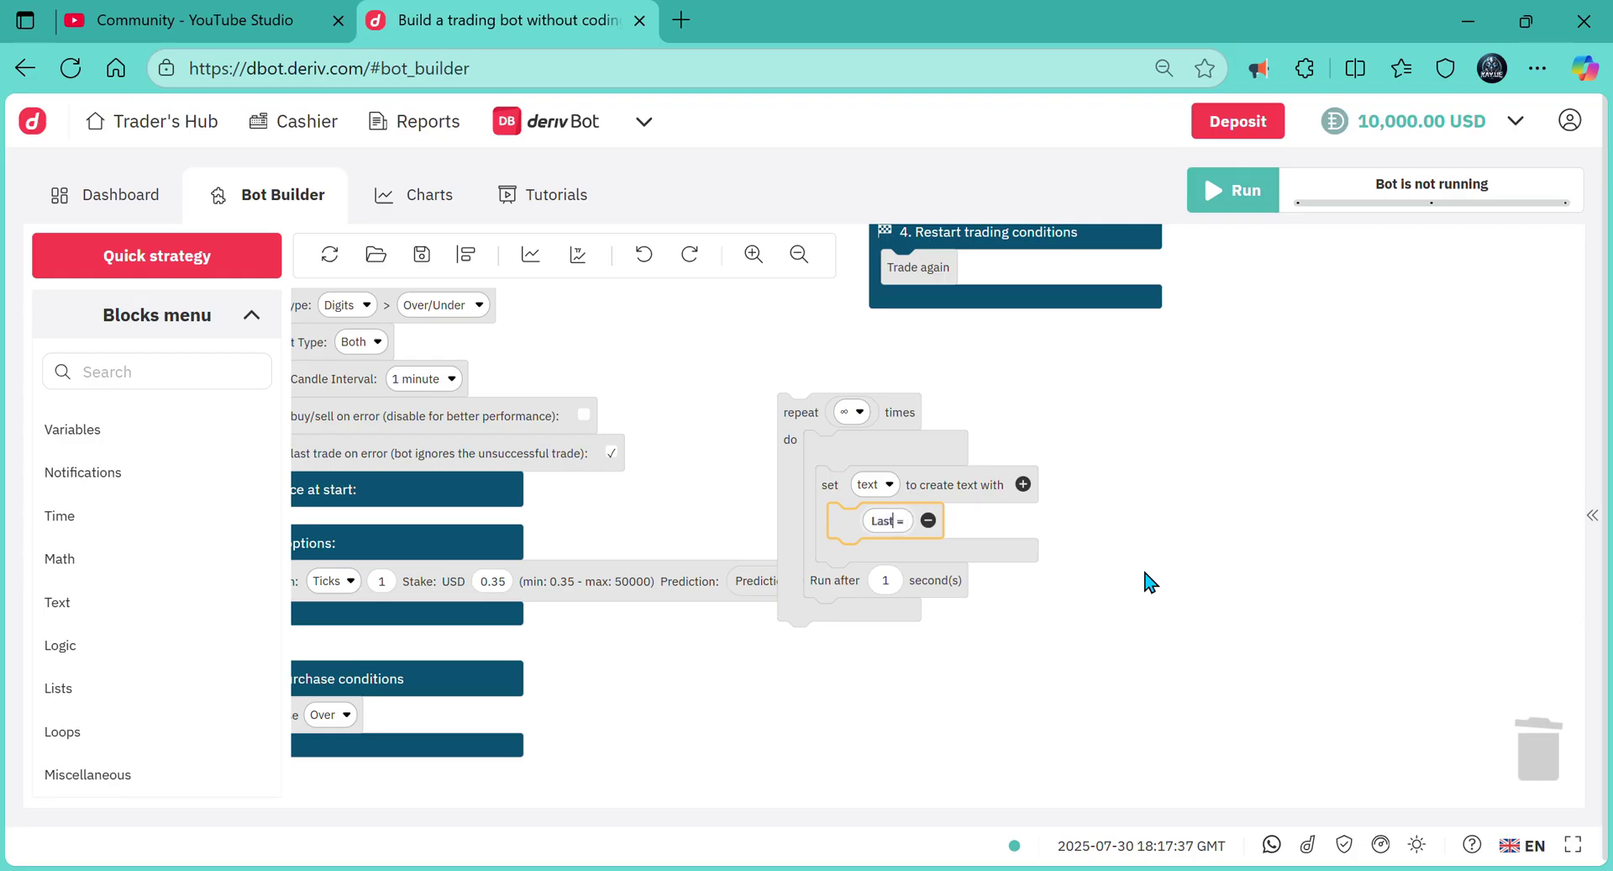
type(" Digi")
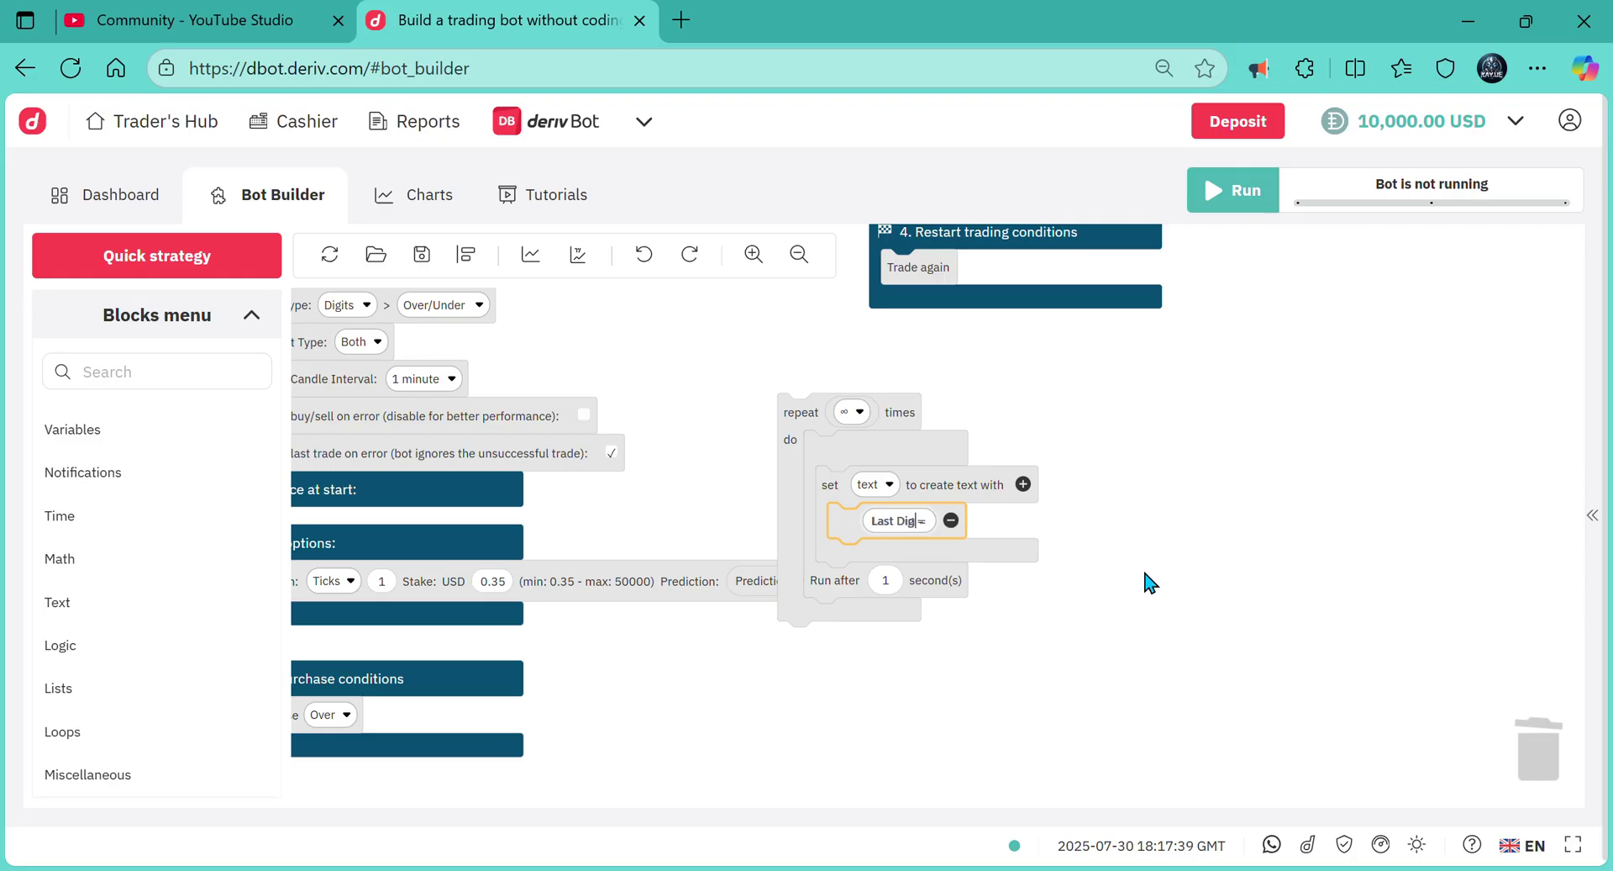
type("t")
left_click(1117, 522)
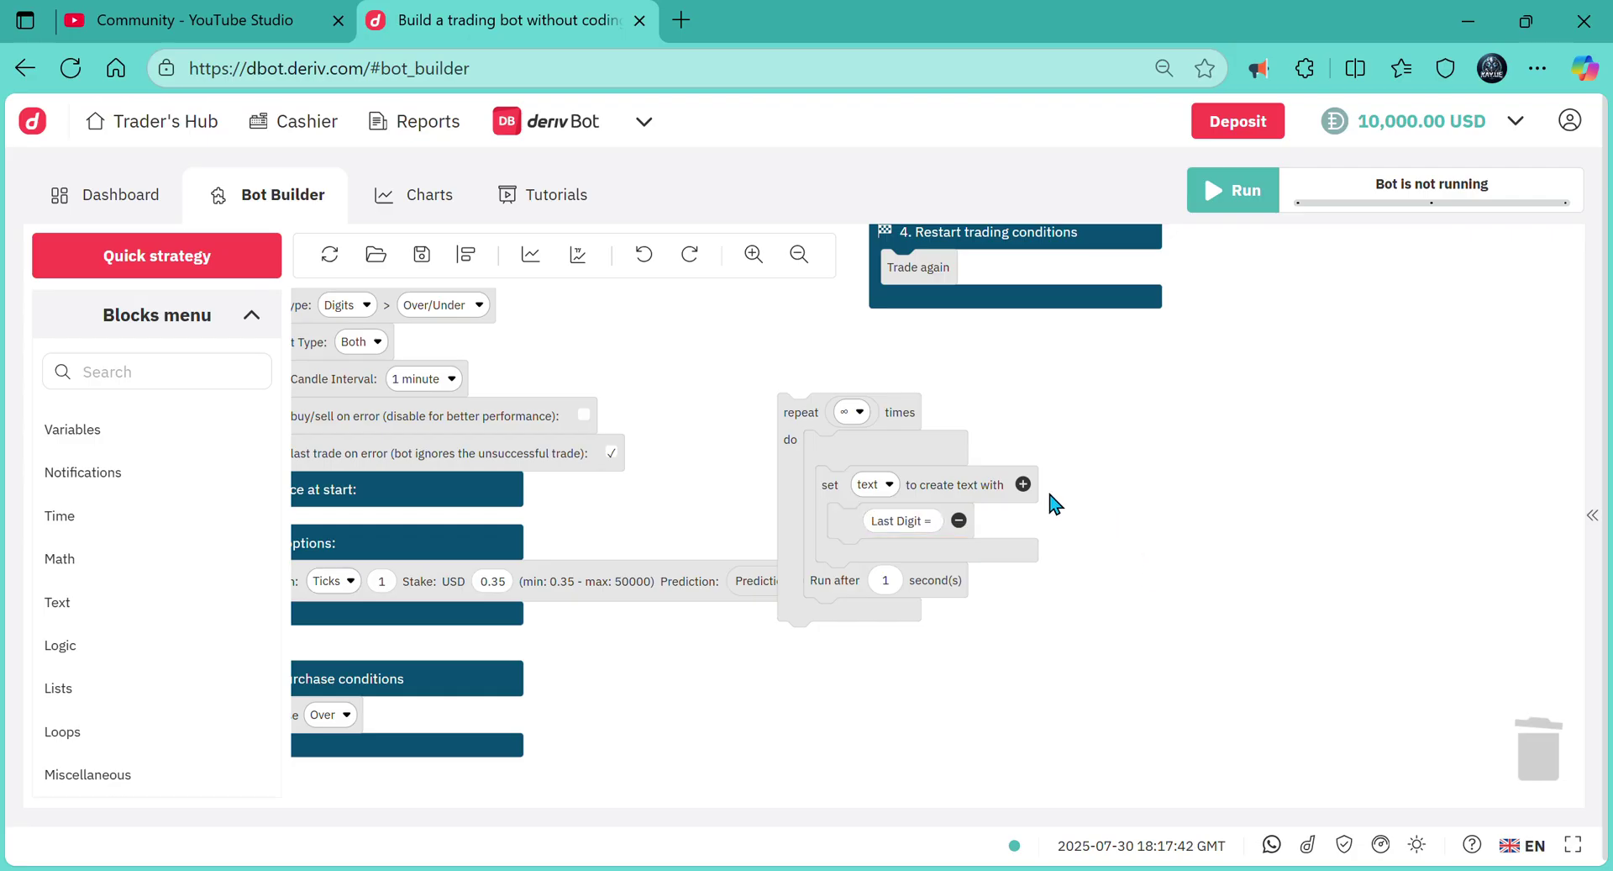
- Add a second text input holding the Last Digit block
left_click(1022, 484)
scroll(117, 588, "up", 3)
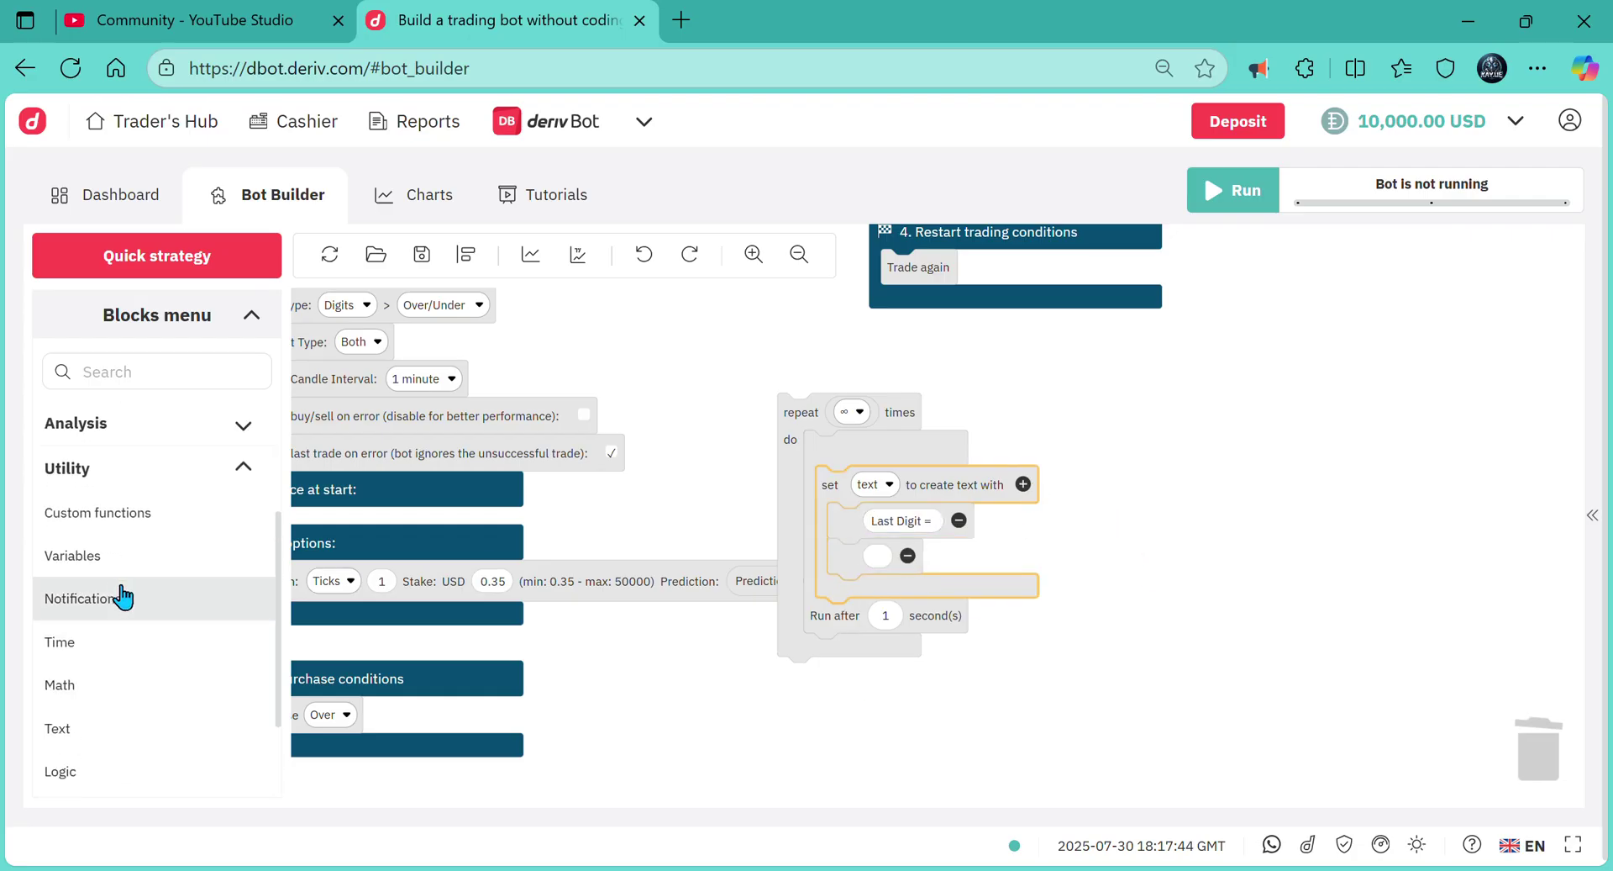
scroll(122, 597, "up", 3)
left_click(126, 548)
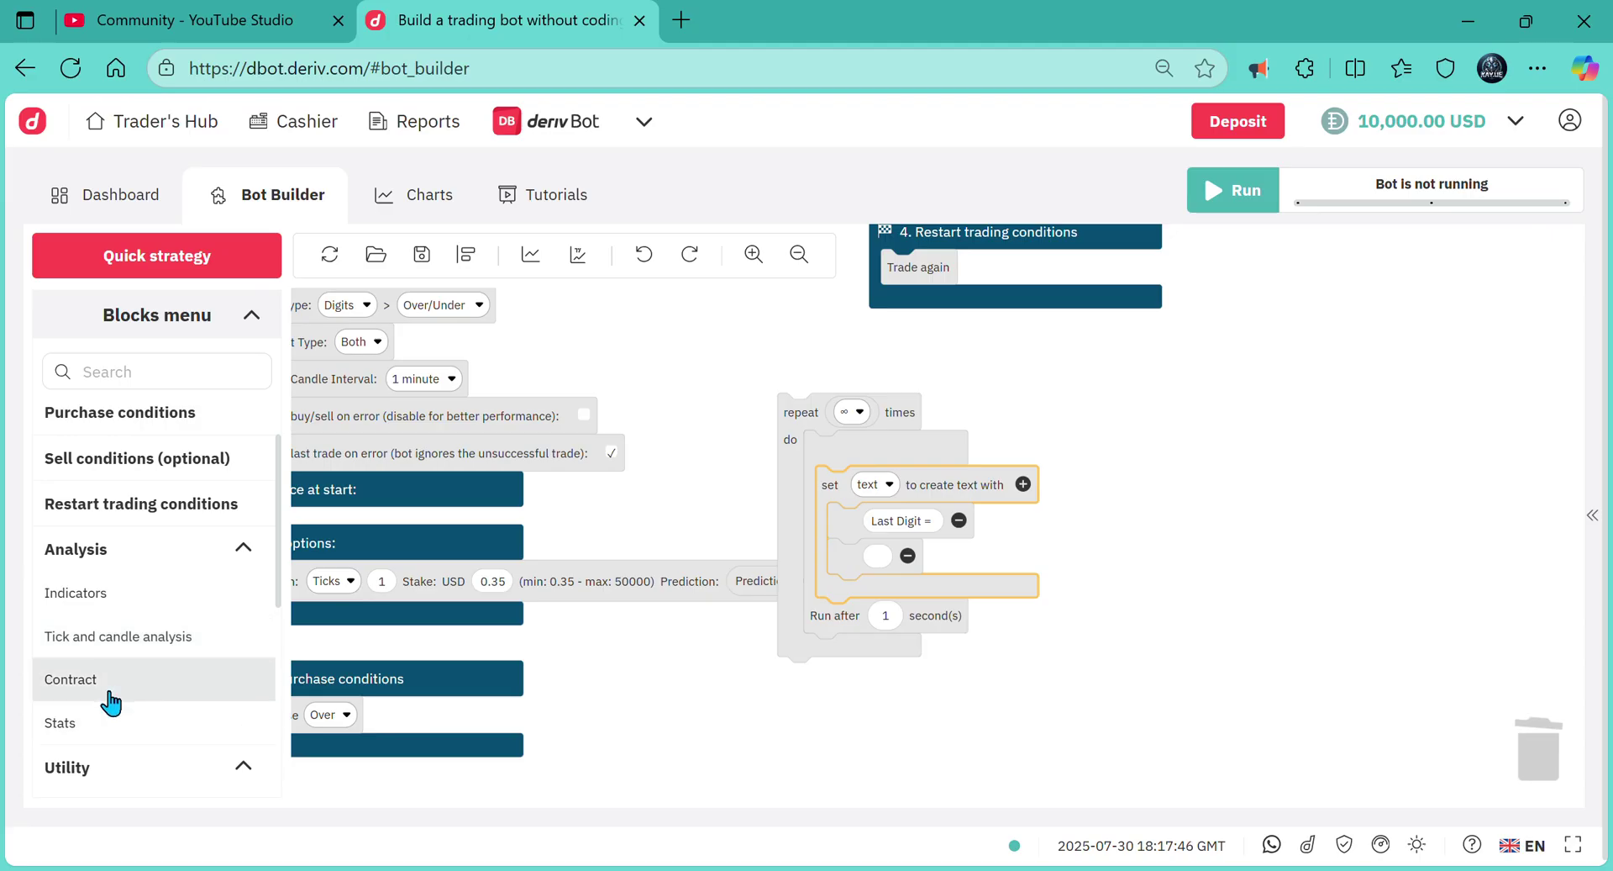
left_click(126, 636)
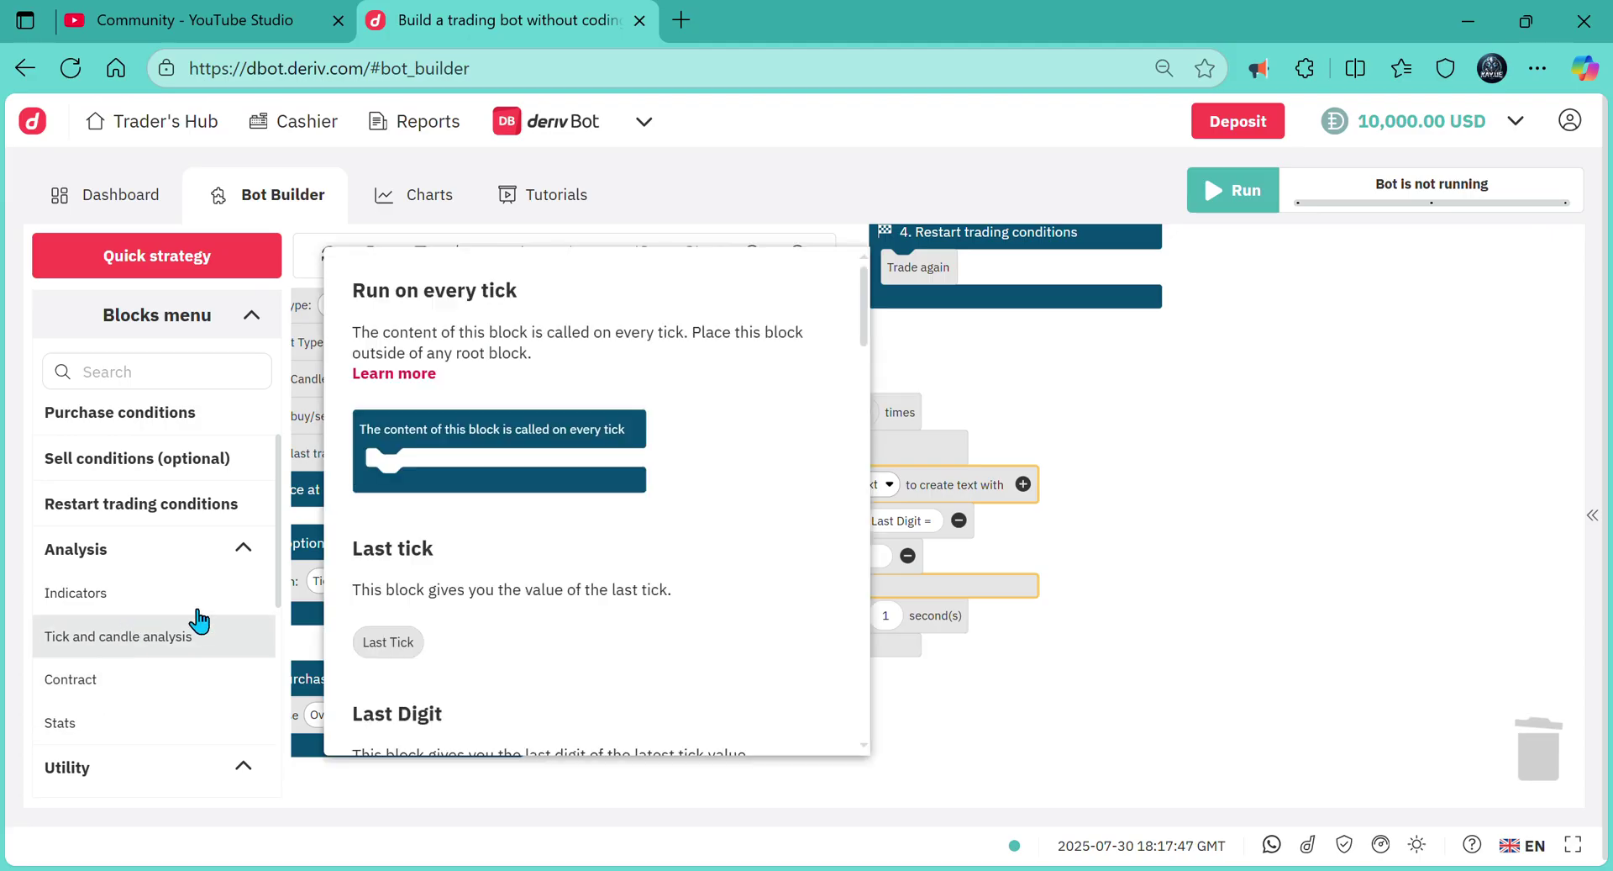
scroll(461, 473, "down", 2)
scroll(470, 546, "down", 3)
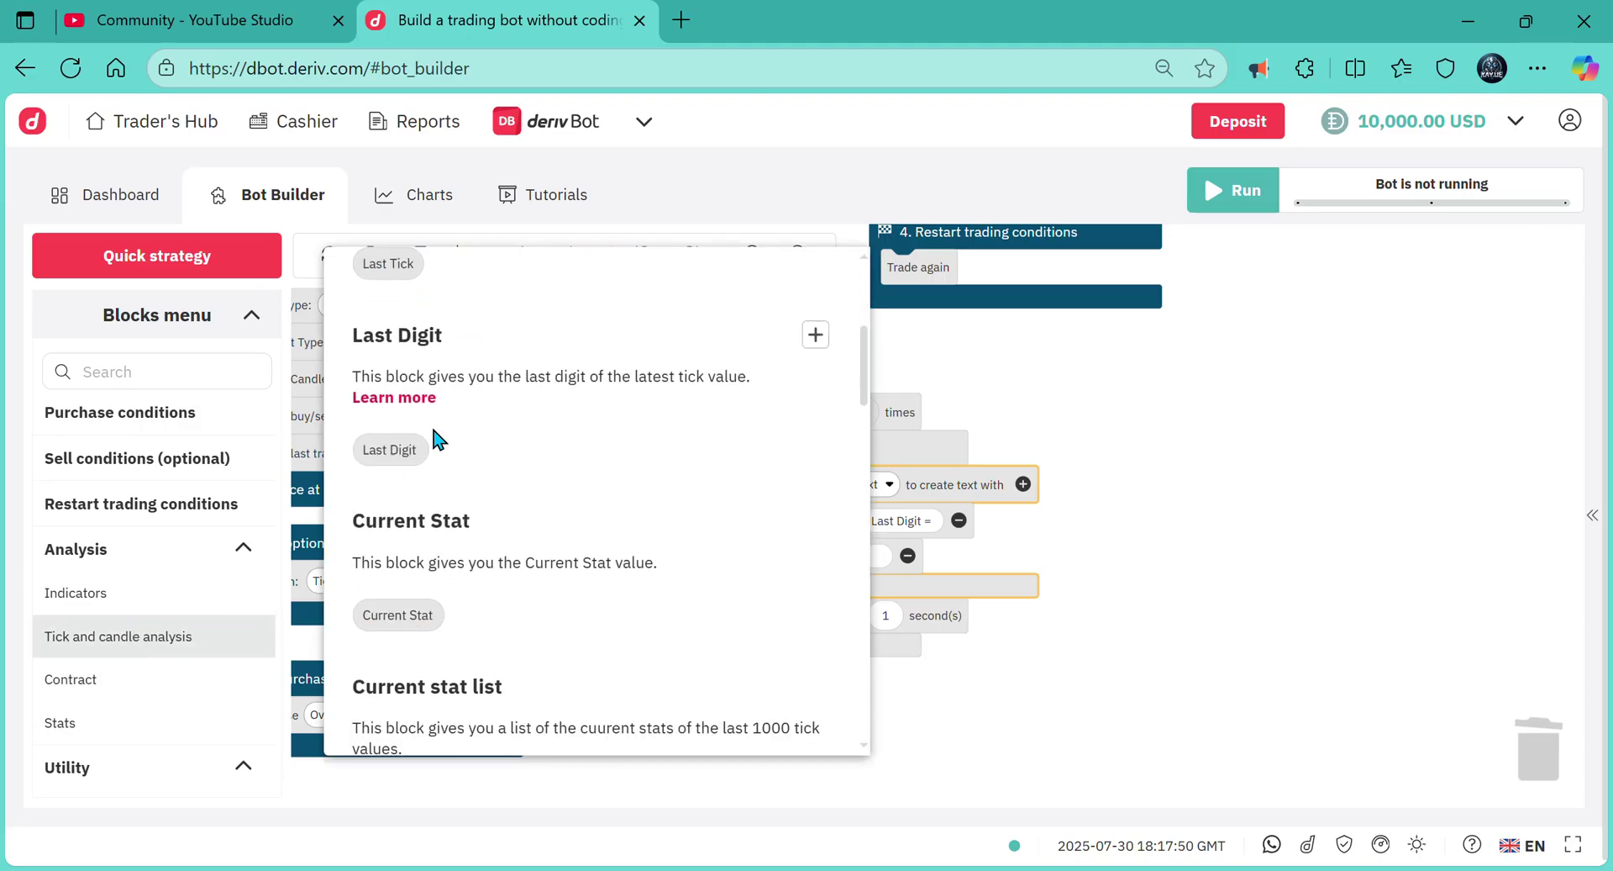
scroll(412, 399, "up", 2)
scroll(450, 653, "down", 2)
left_click_drag(390, 450, 890, 589)
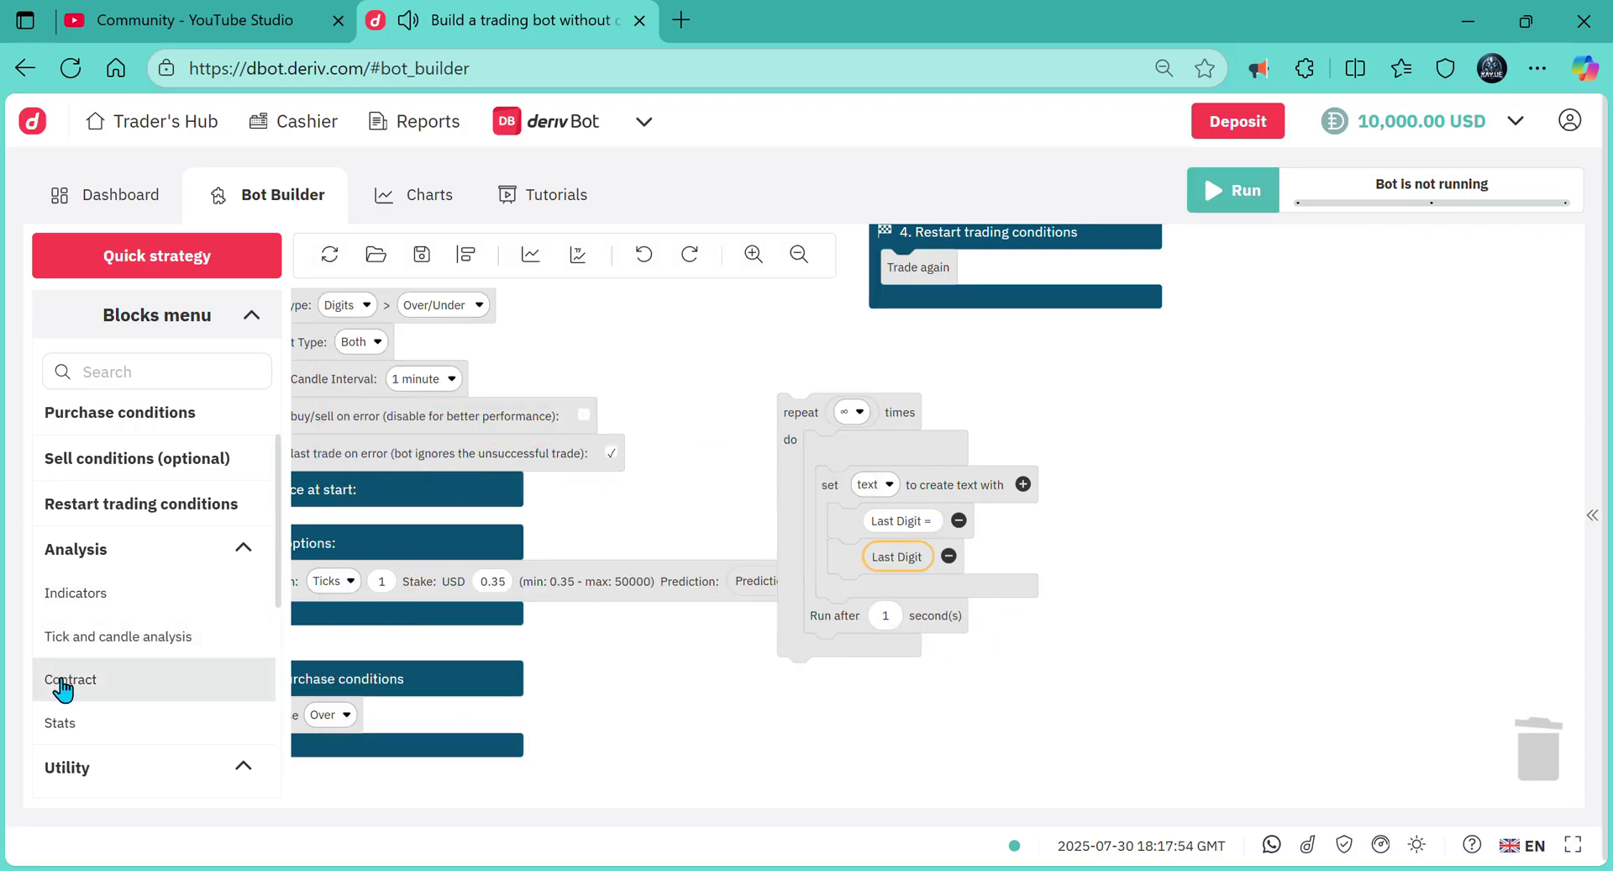
- Add a silent green Notify block showing the text variable
scroll(58, 683, "down", 3)
left_click(103, 661)
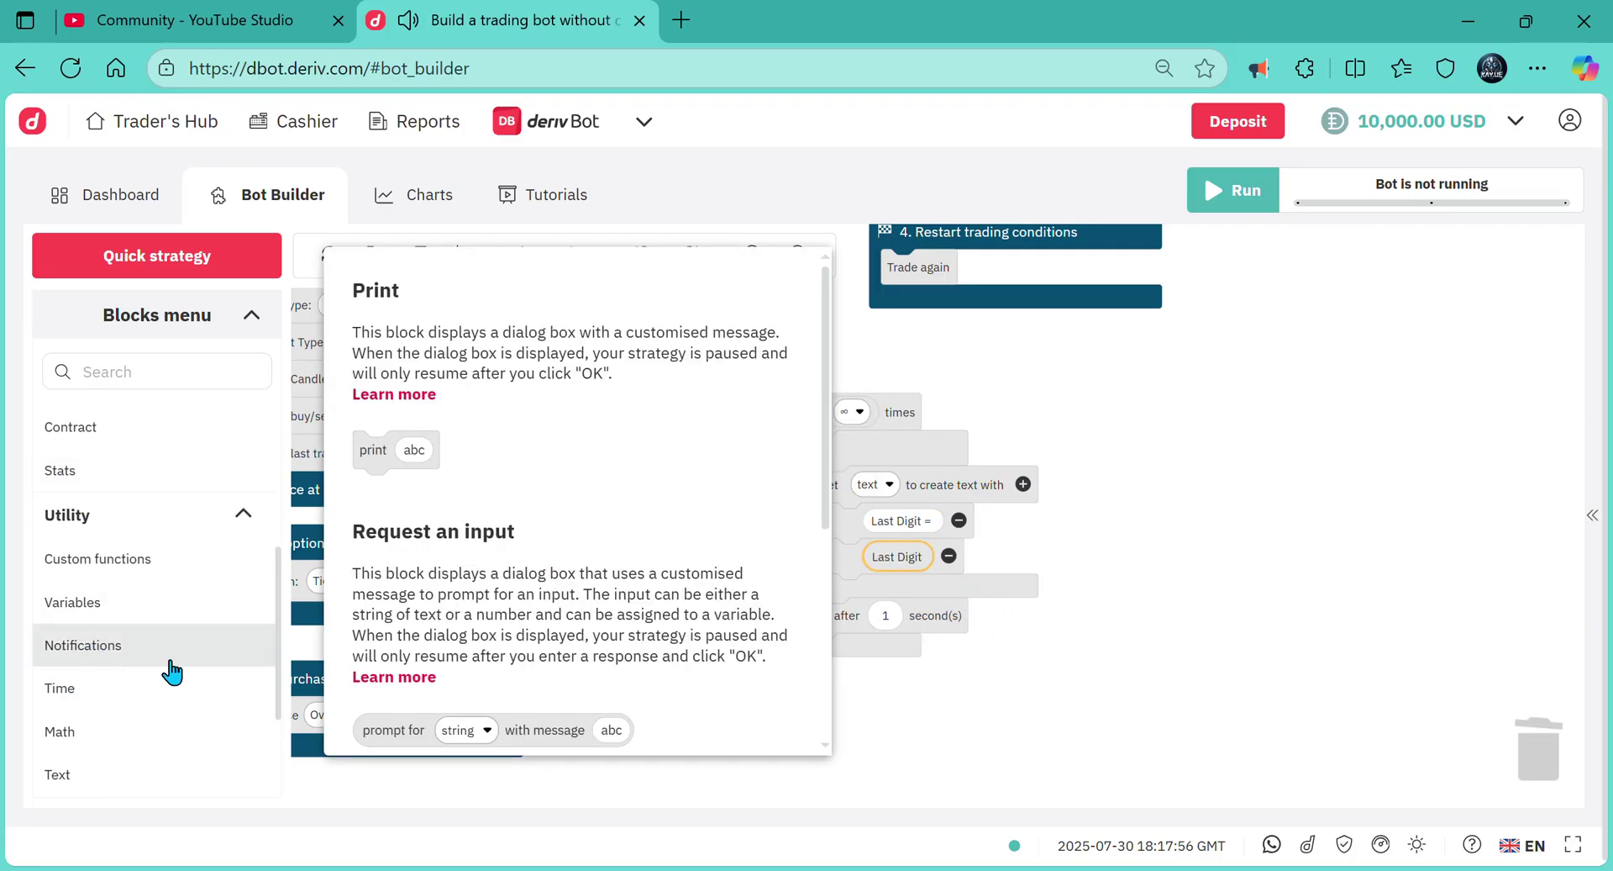
scroll(623, 660, "down", 2)
scroll(721, 620, "down", 3)
left_click_drag(403, 561, 864, 635)
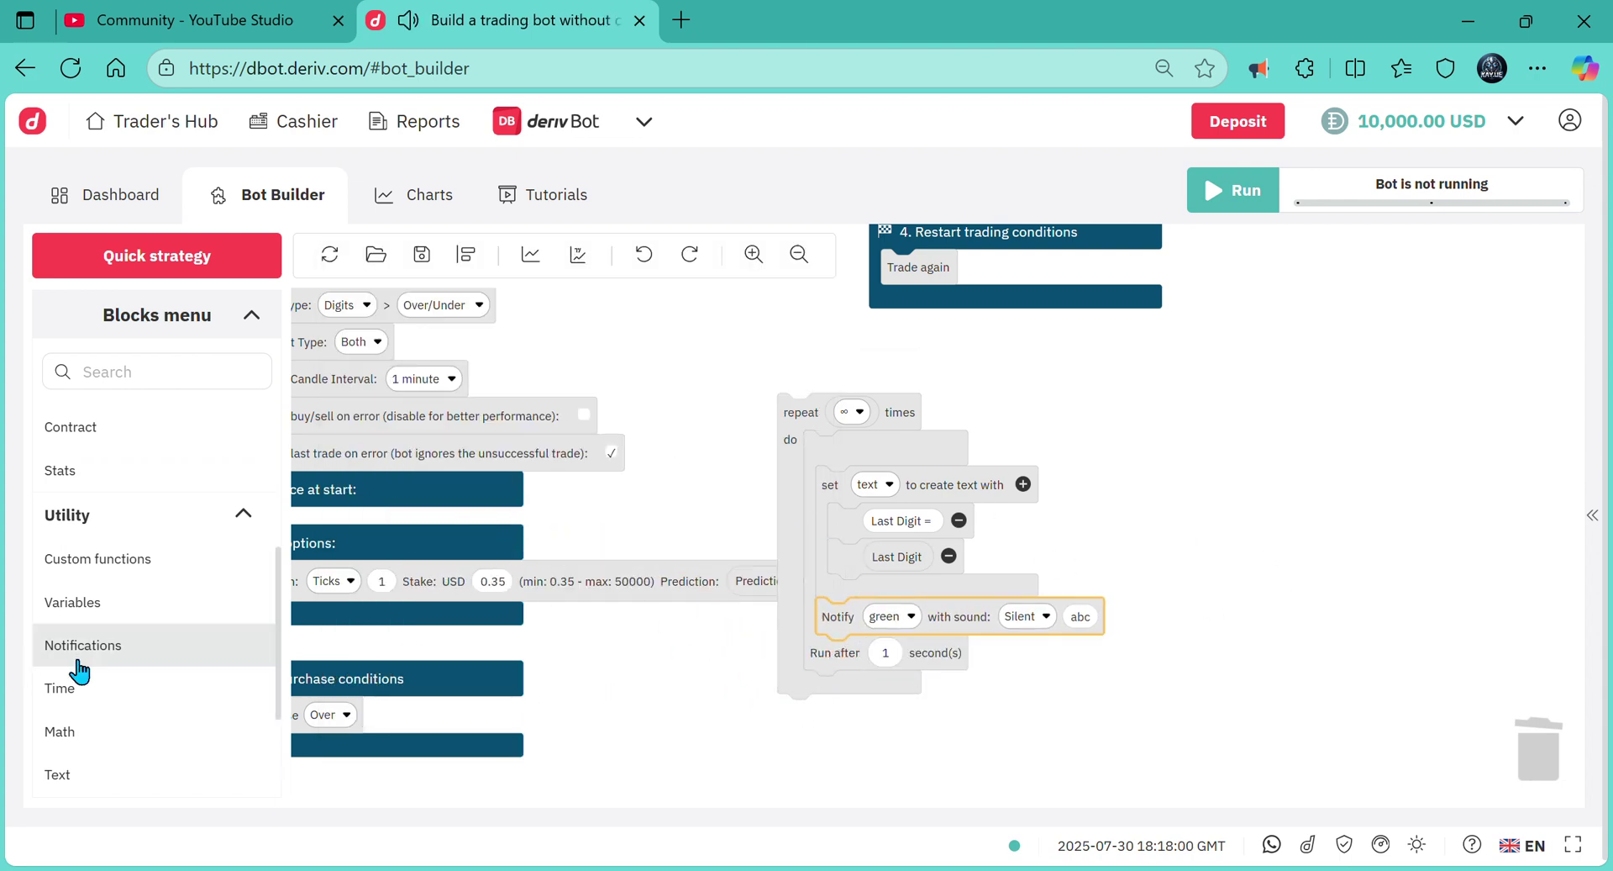
scroll(126, 685, "down", 3)
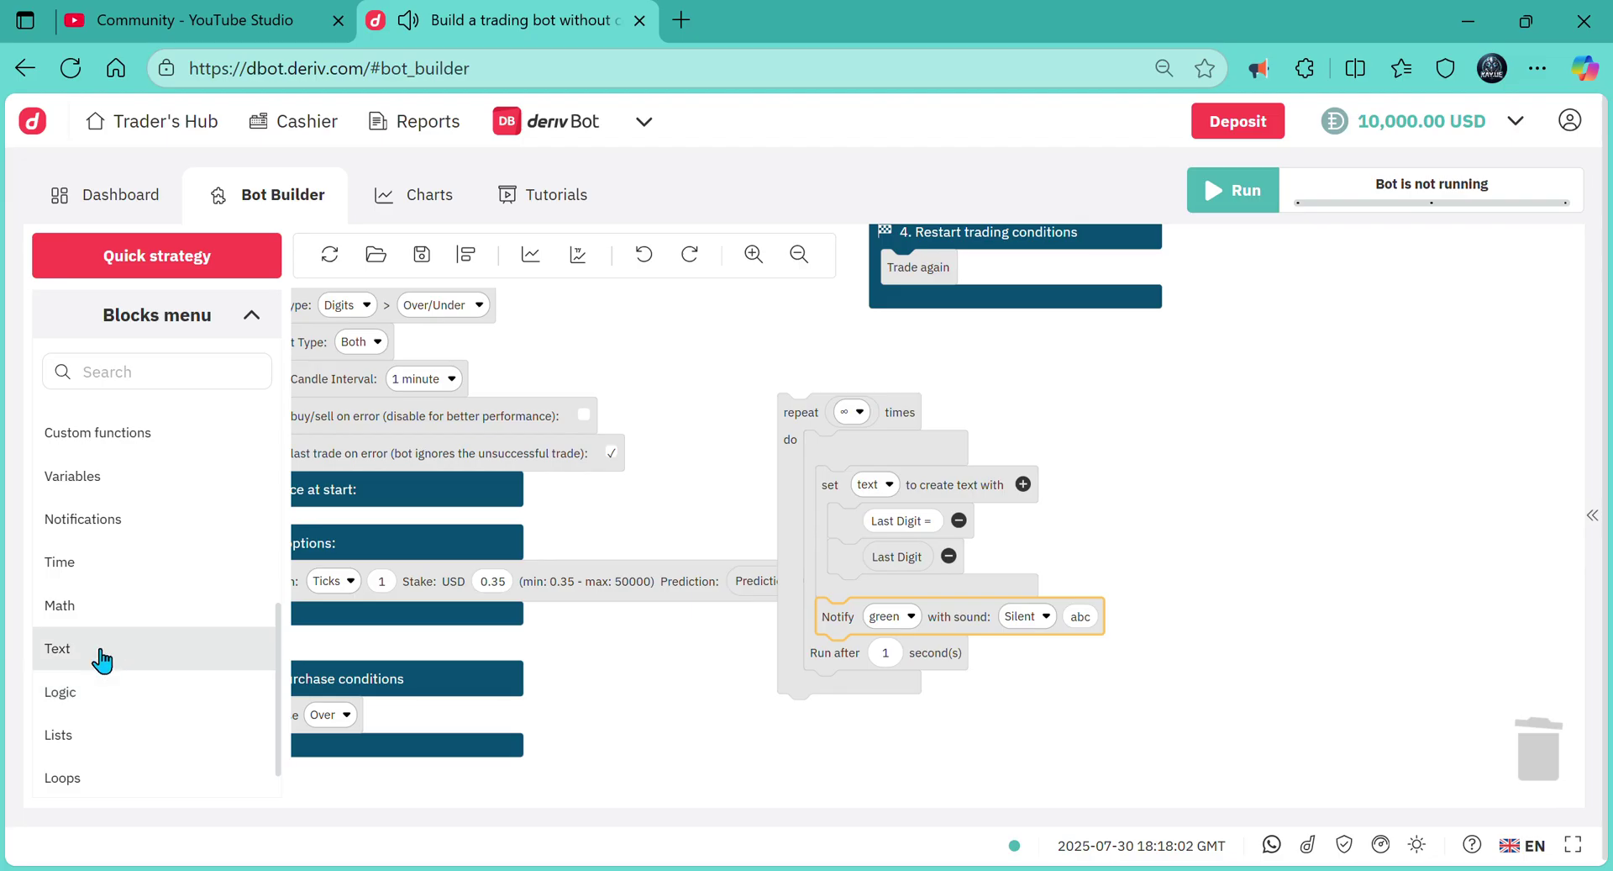
left_click(121, 477)
mouse_move(378, 657)
left_mouse_down()
mouse_move(1133, 661)
mouse_move(1084, 663)
left_mouse_up()
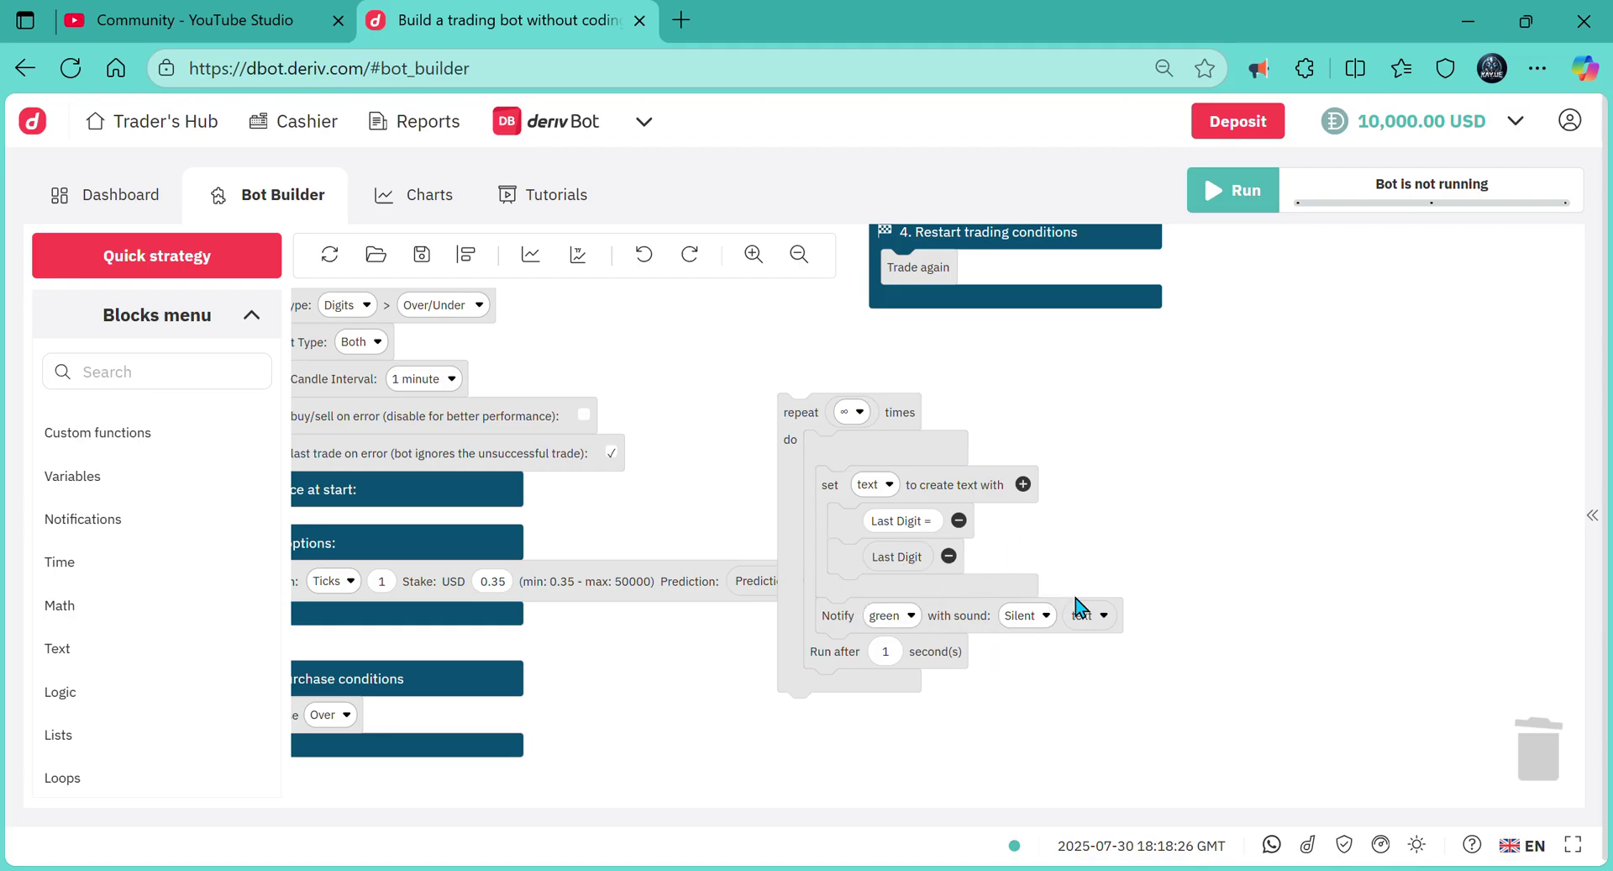
left_click_drag(1407, 629, 1397, 544)
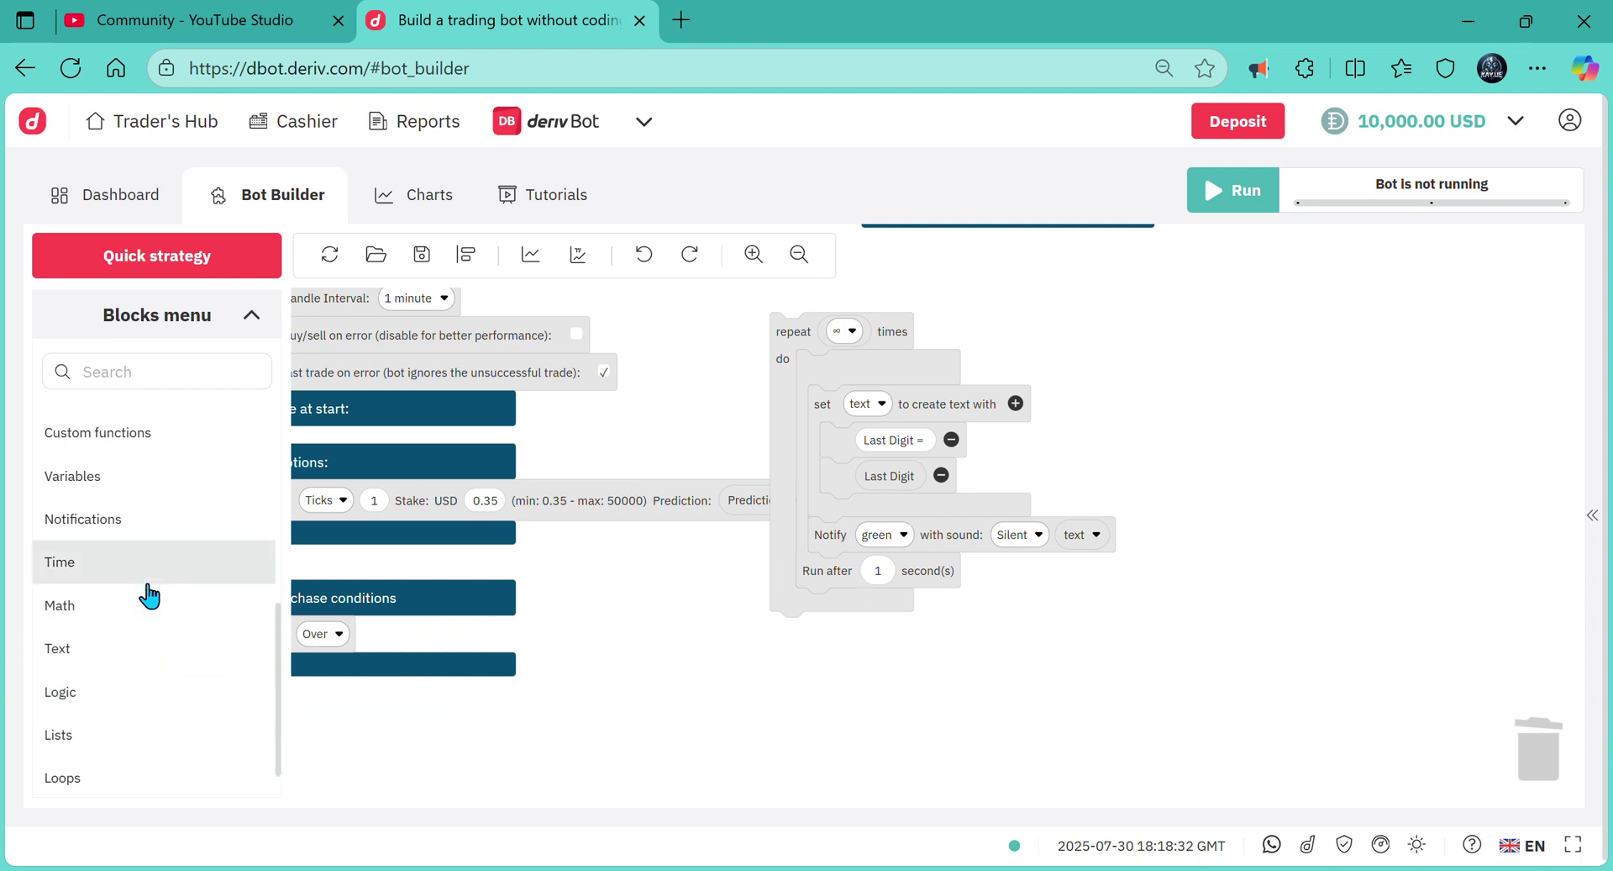
left_click(98, 698)
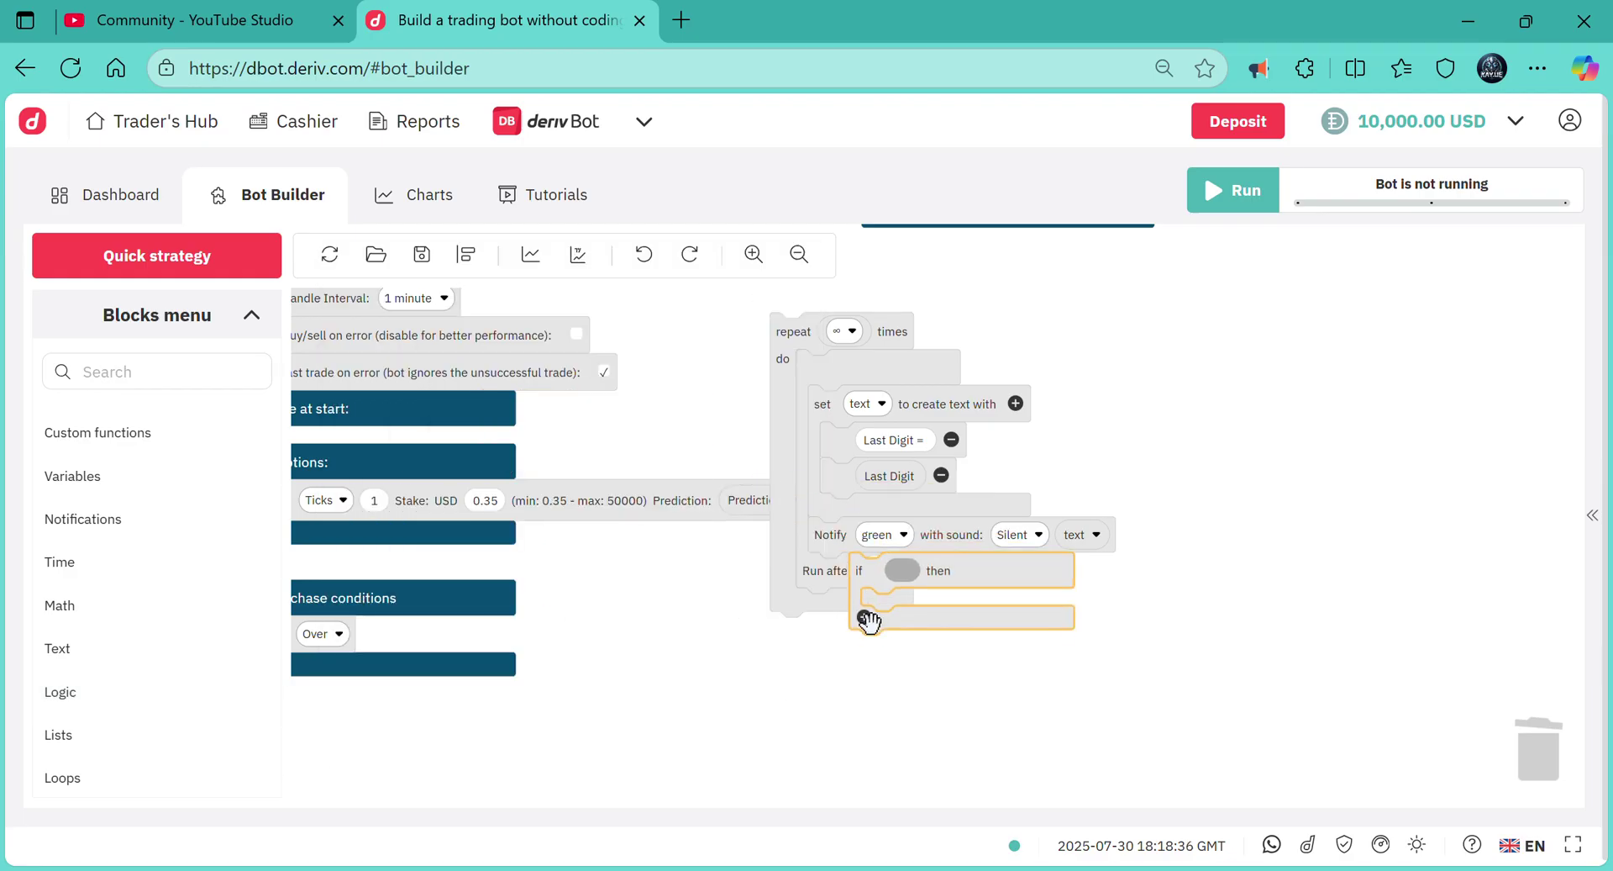
- Add an if block under the notification testing Last Digit = 0
left_click_drag(870, 622, 828, 622)
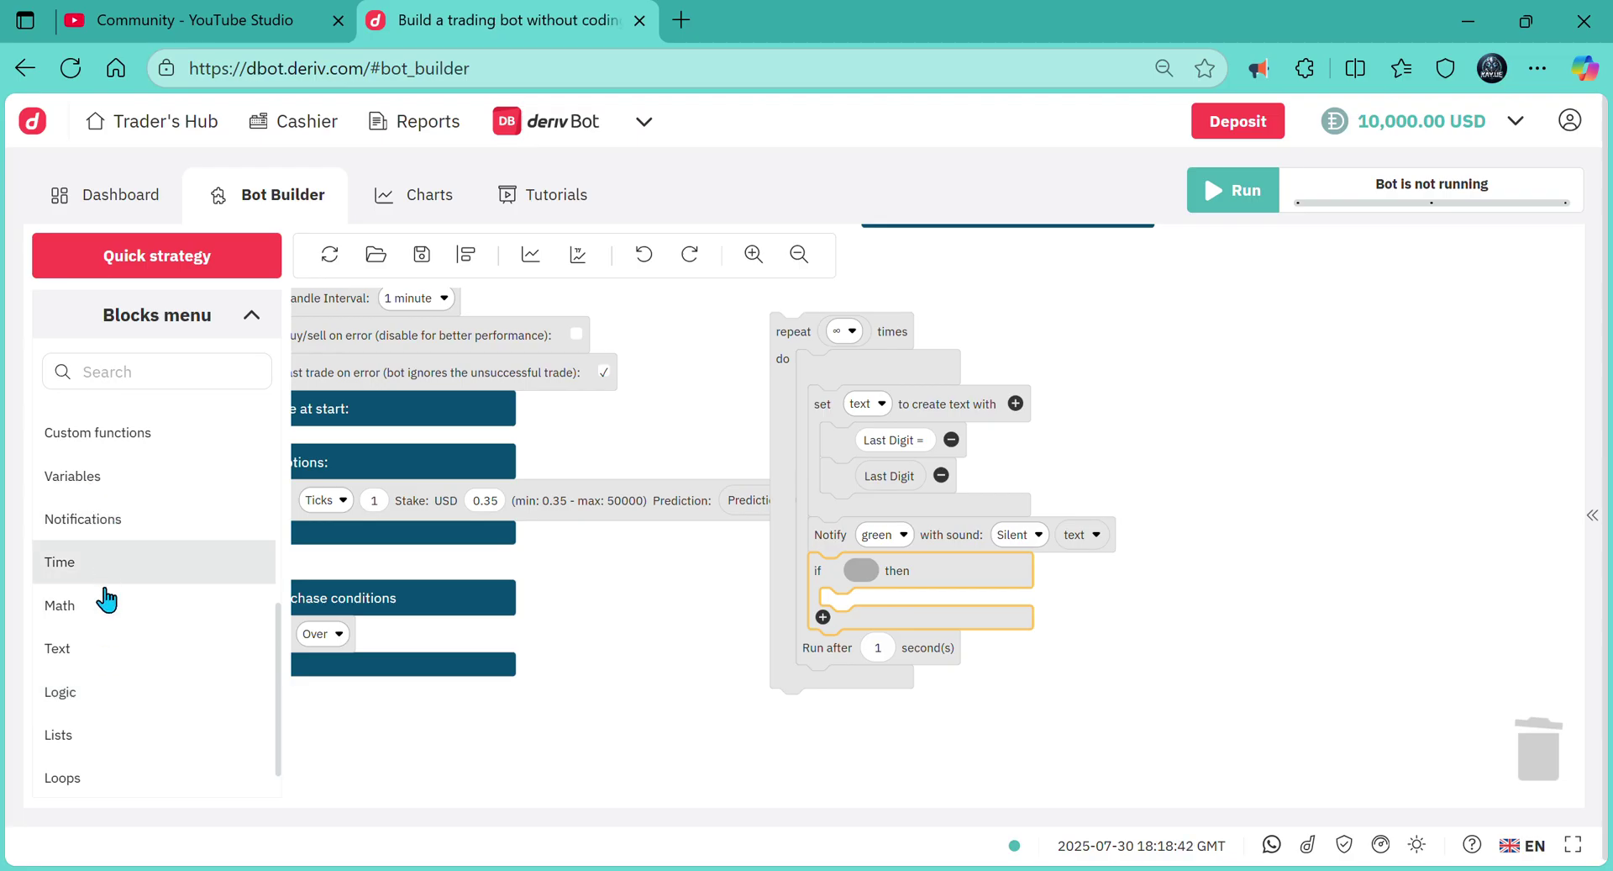
left_click(94, 707)
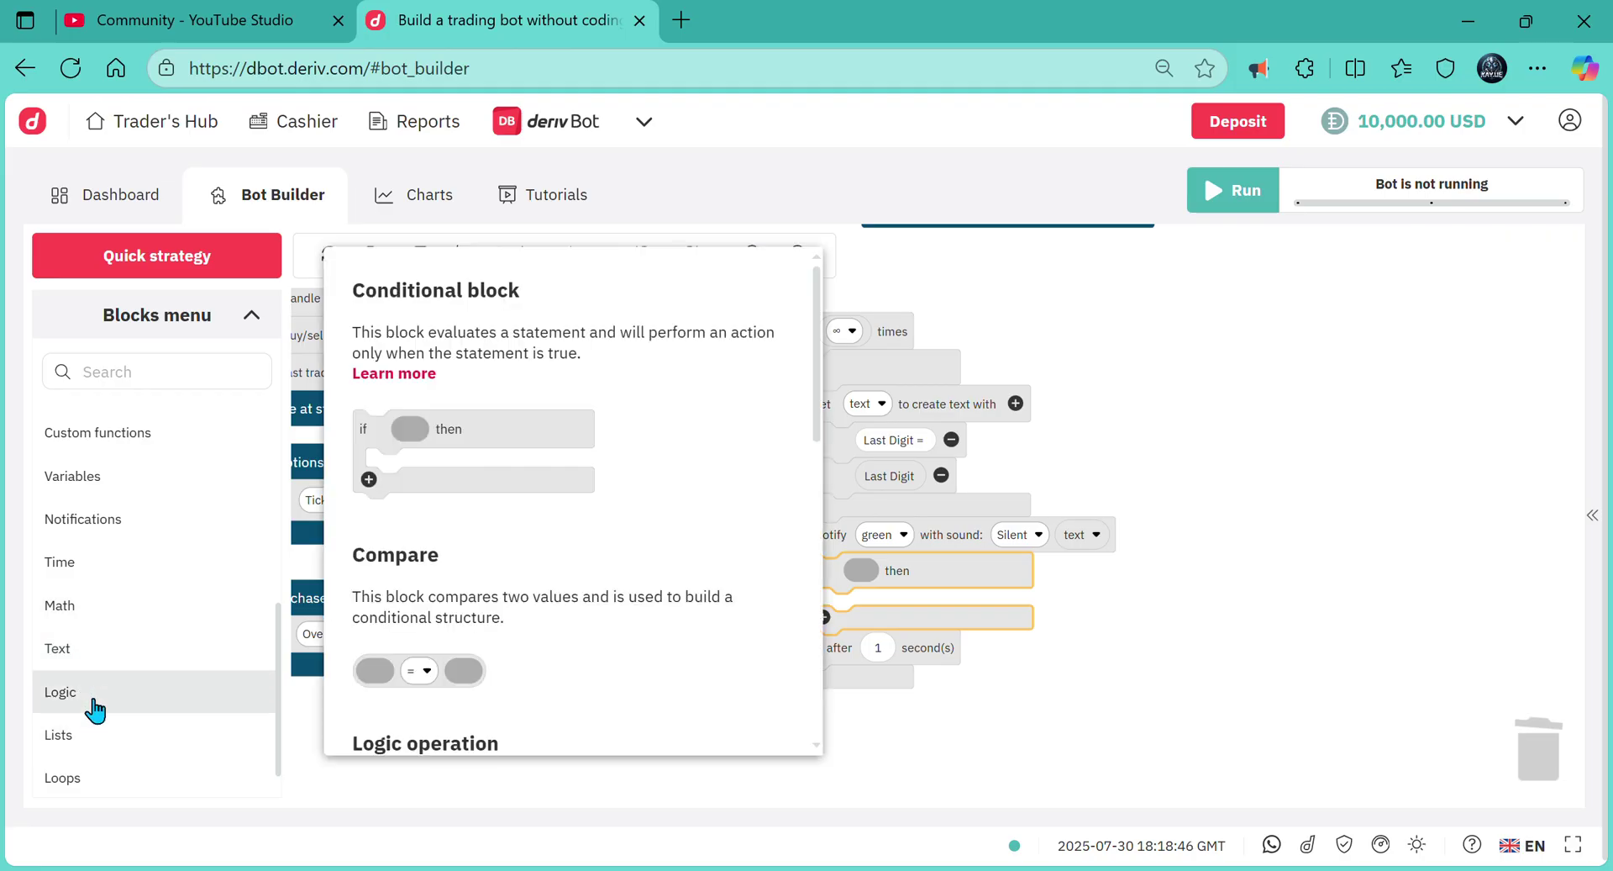
mouse_move(418, 672)
left_mouse_down()
mouse_move(854, 603)
mouse_move(845, 614)
left_mouse_up()
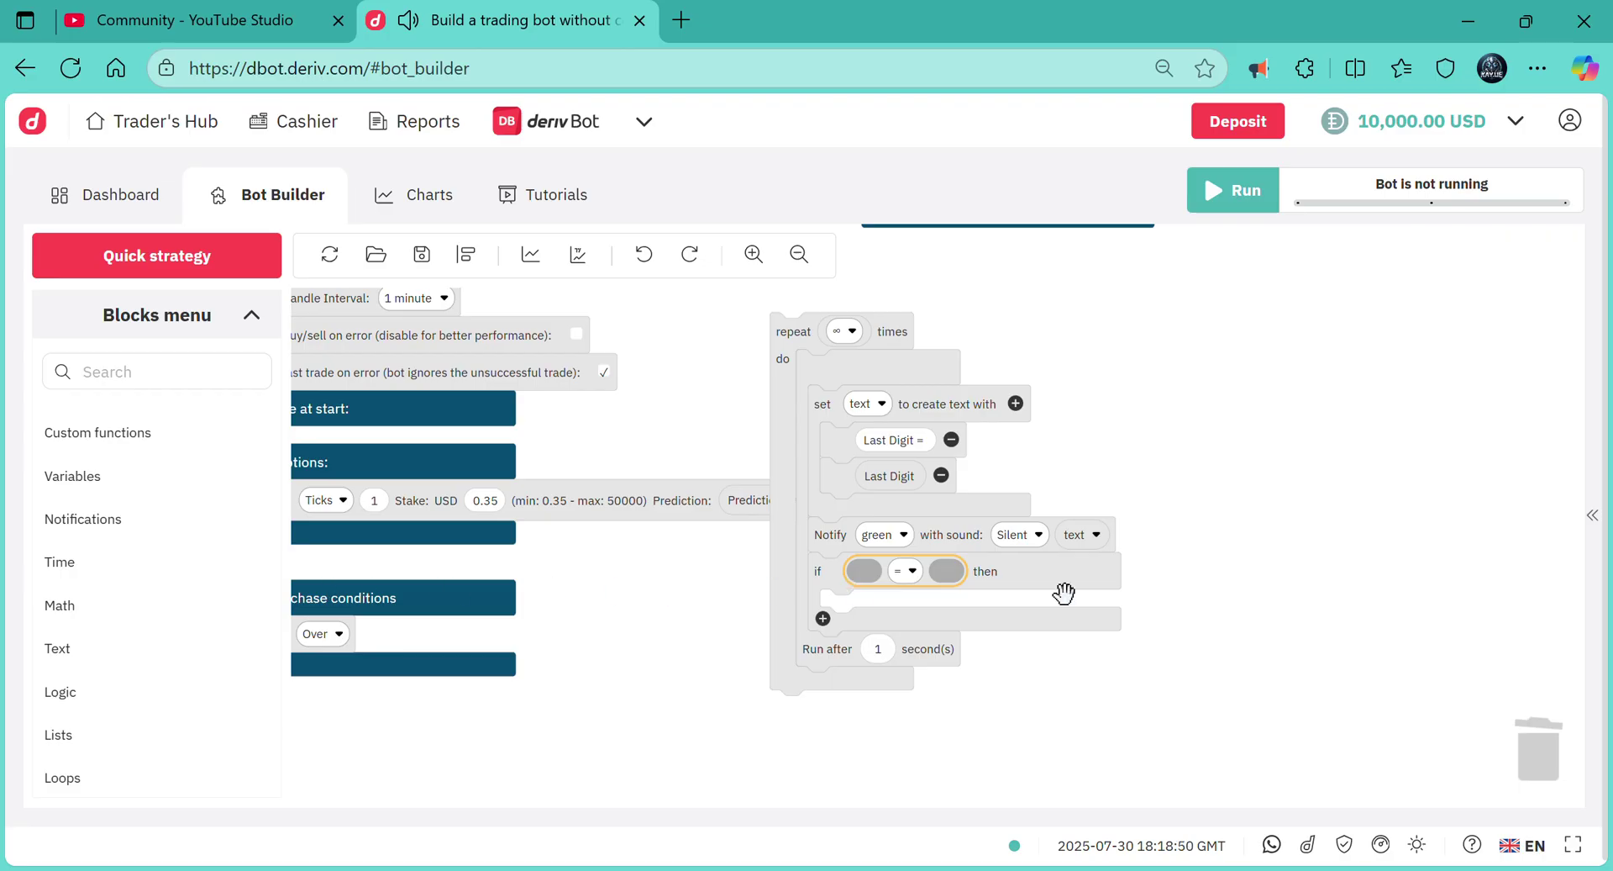
right_click(905, 501)
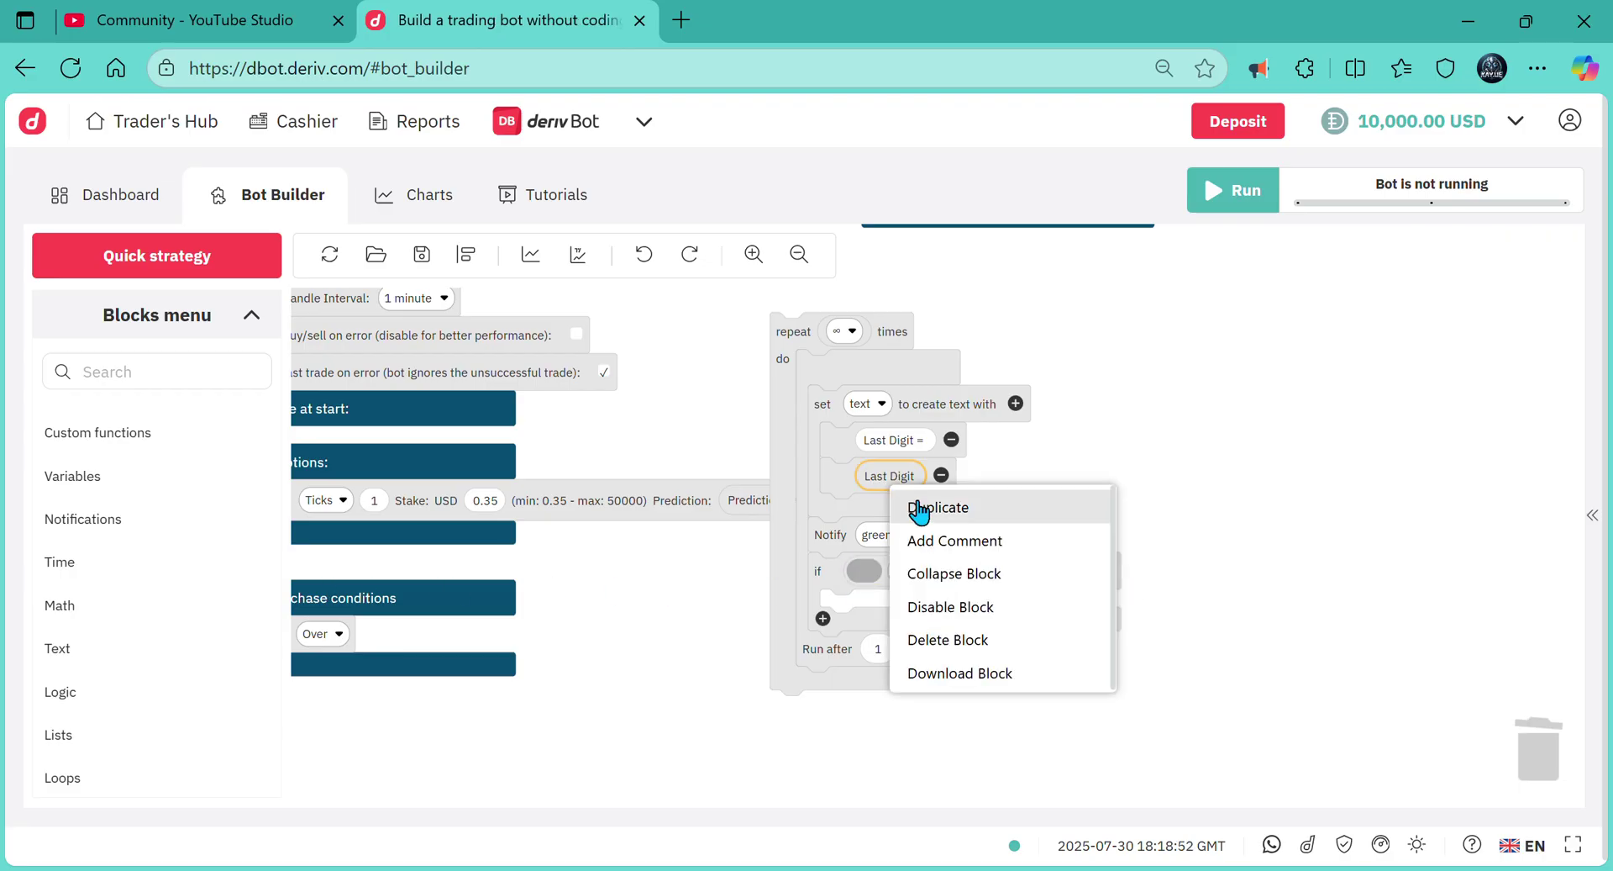
left_click(921, 509)
left_click_drag(912, 519, 879, 573)
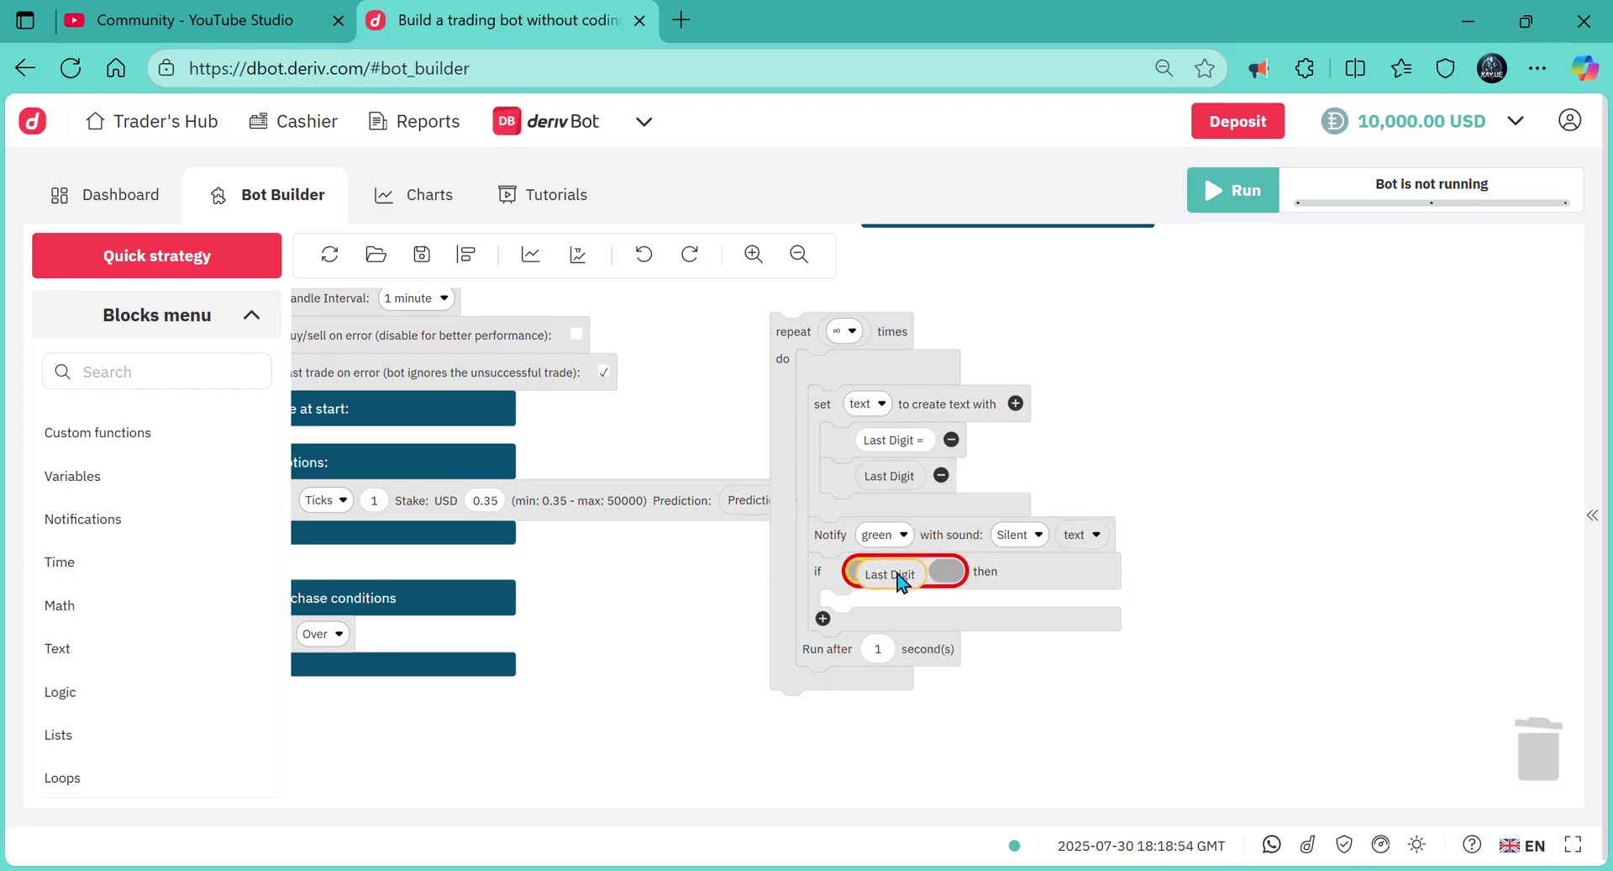
left_click(167, 489)
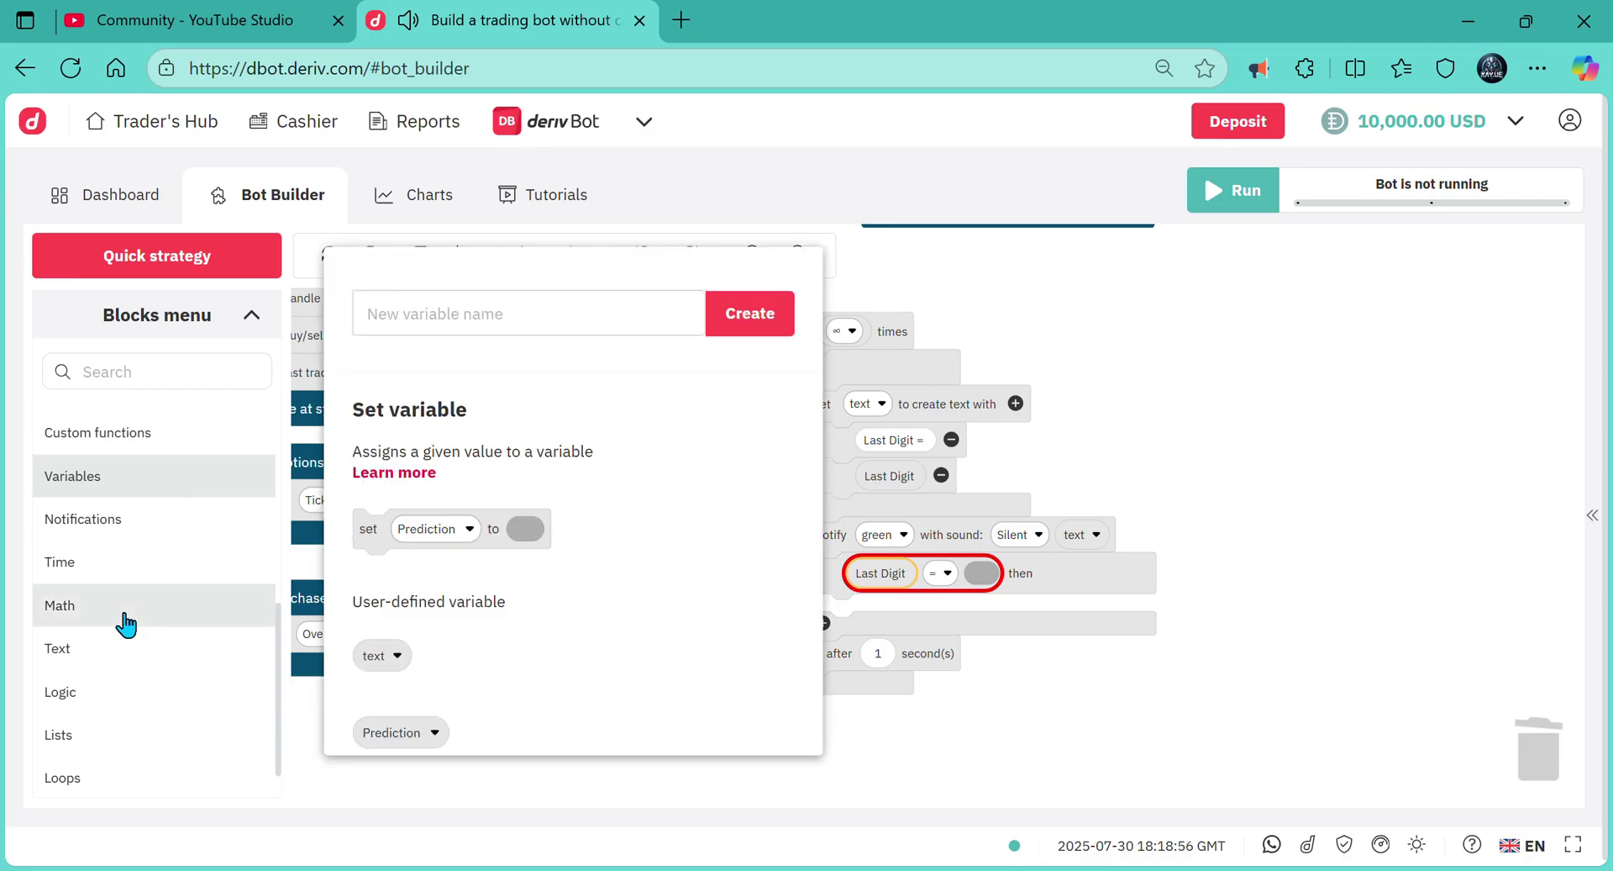
left_click(123, 624)
mouse_move(396, 411)
left_mouse_down()
mouse_move(1006, 605)
mouse_move(981, 612)
left_mouse_up()
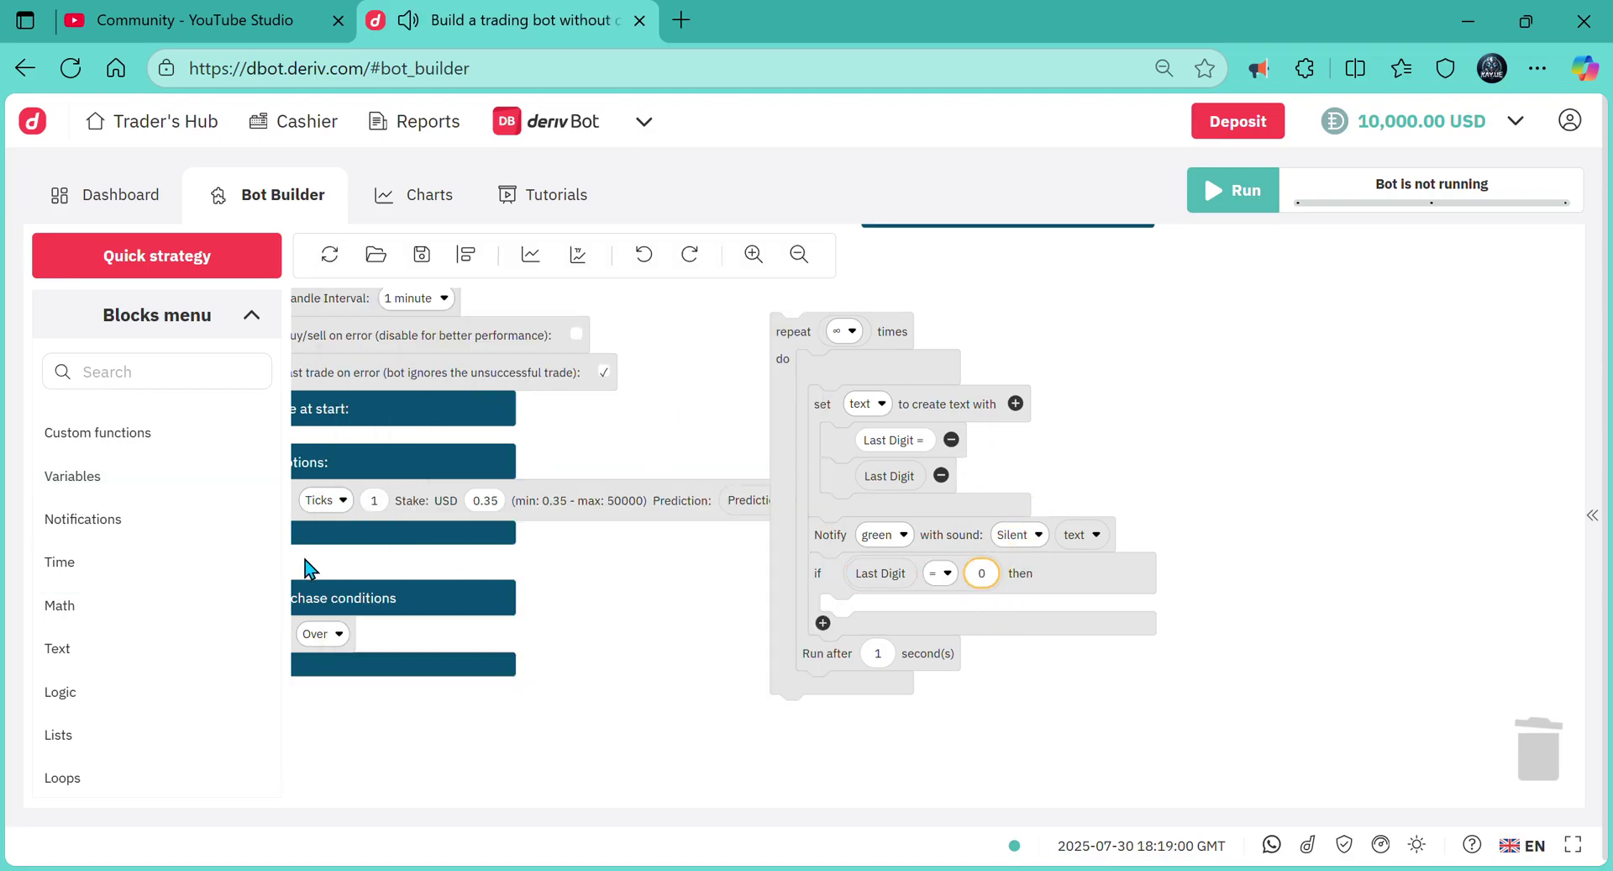
- Insert a set Prediction block with a number value inside the if branch
left_click(152, 486)
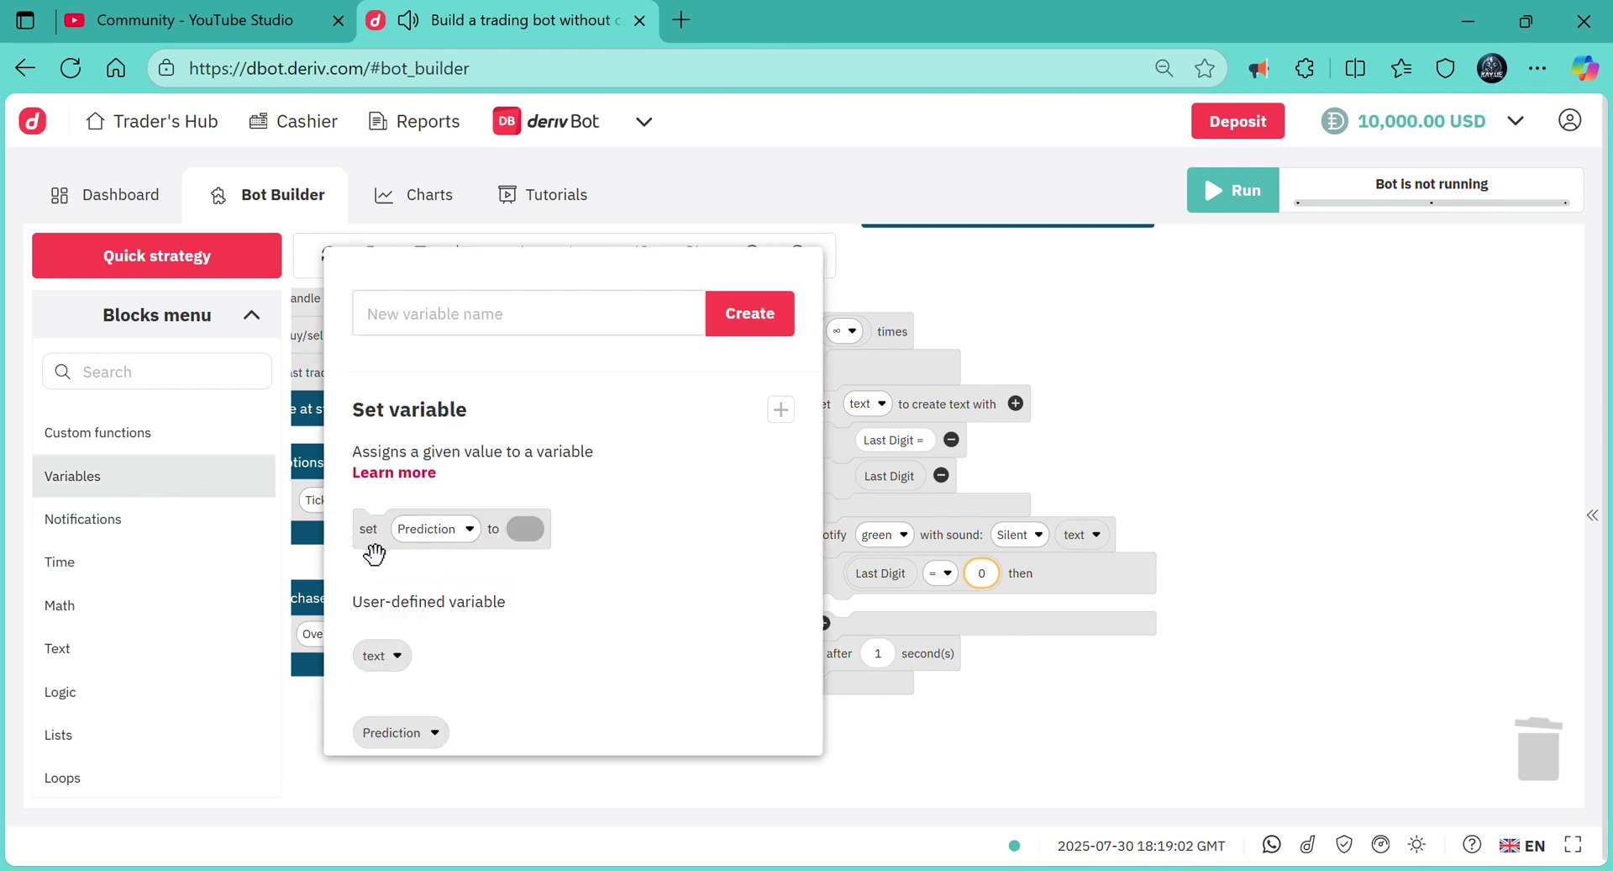
mouse_move(376, 542)
left_mouse_down()
mouse_move(857, 644)
mouse_move(840, 656)
left_mouse_up()
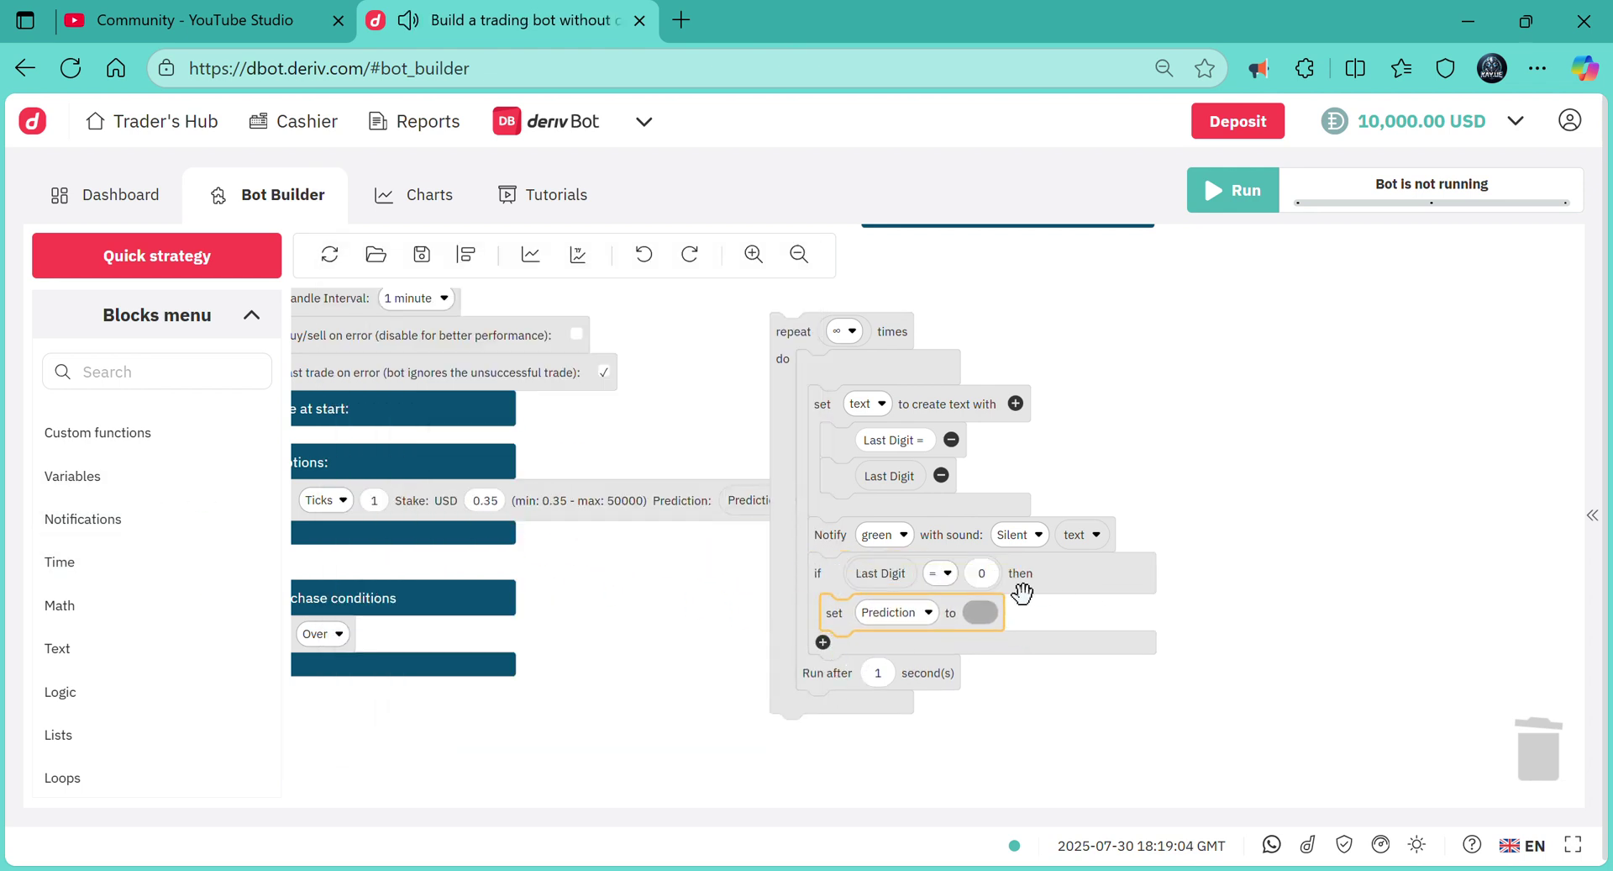
right_click(1002, 581)
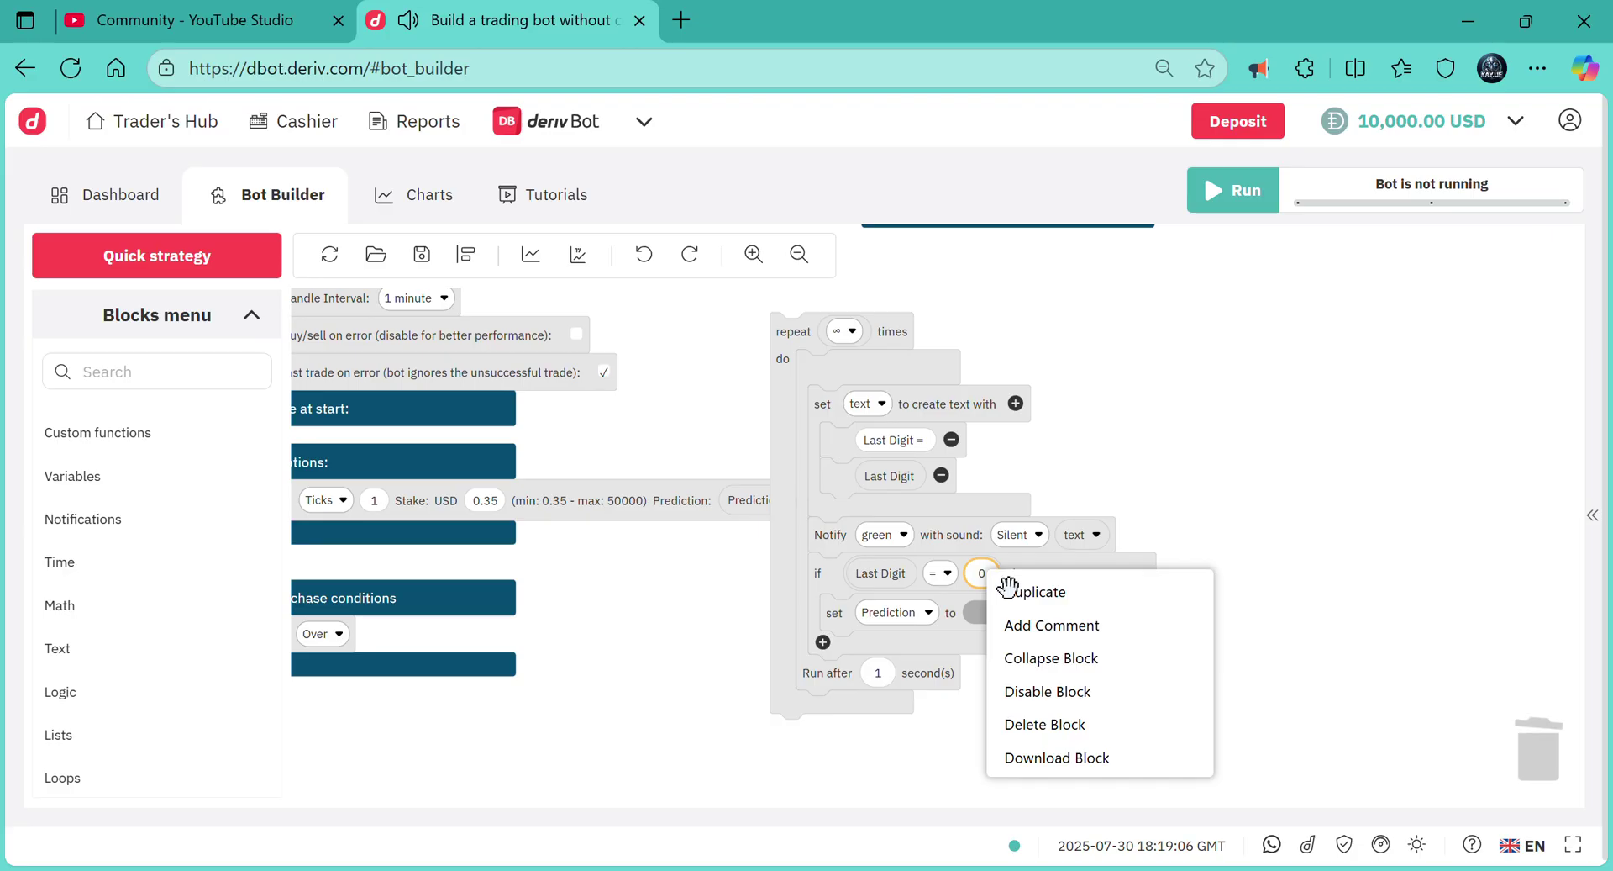
left_click(1007, 590)
left_click_drag(1026, 613, 983, 612)
left_click(980, 612)
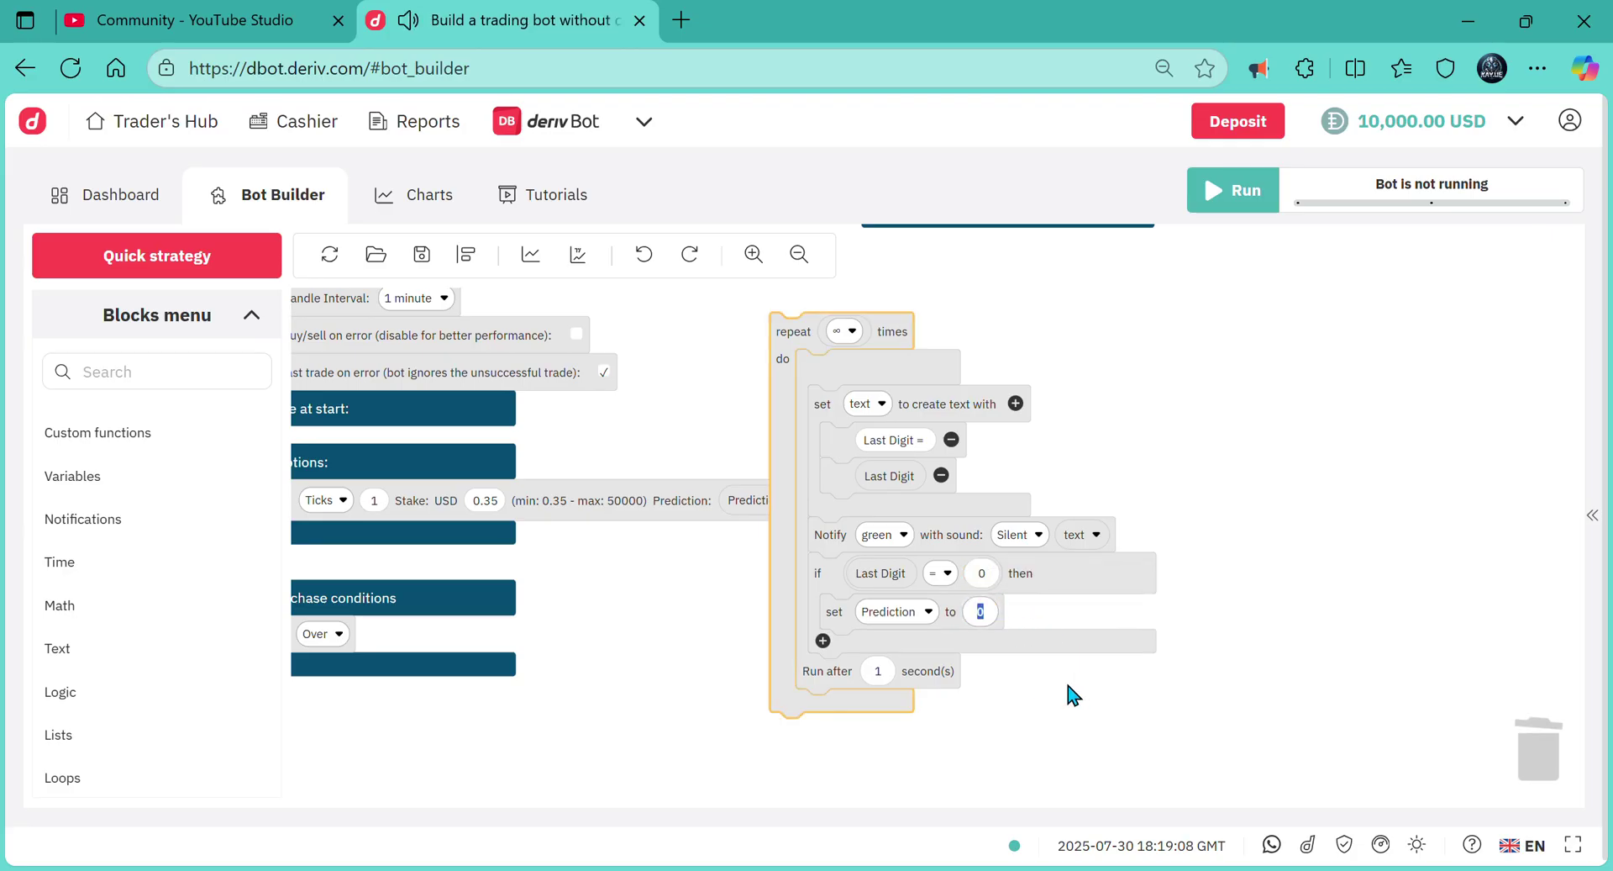
- Set Prediction to 1 and add a break out of loop block after it
type("1")
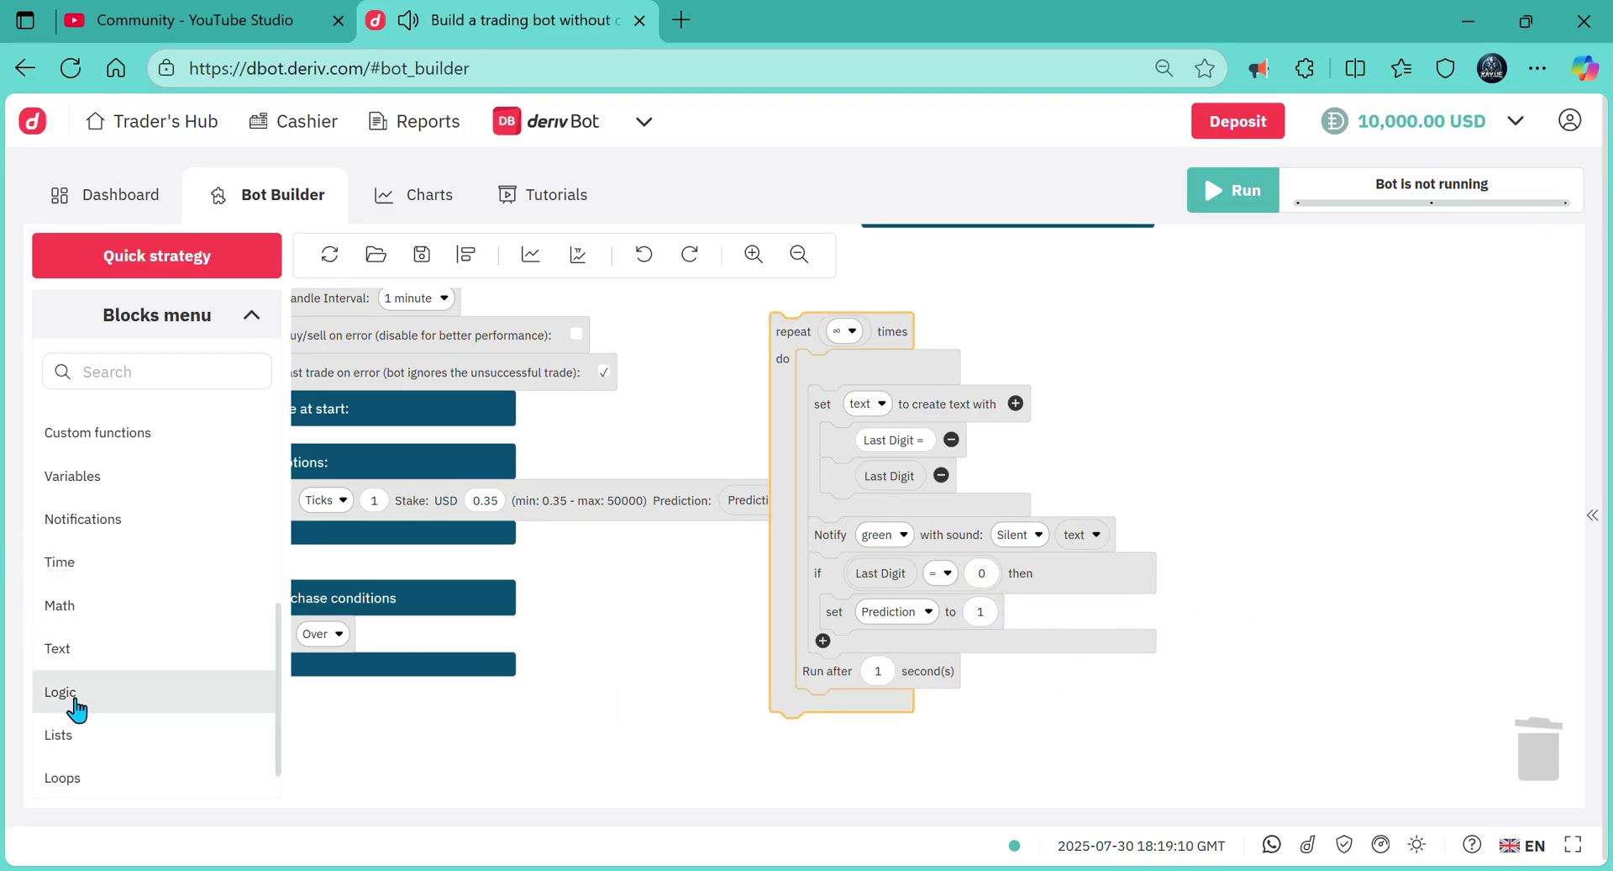
scroll(107, 743, "down", 1)
scroll(107, 743, "down", 1)
left_click(106, 741)
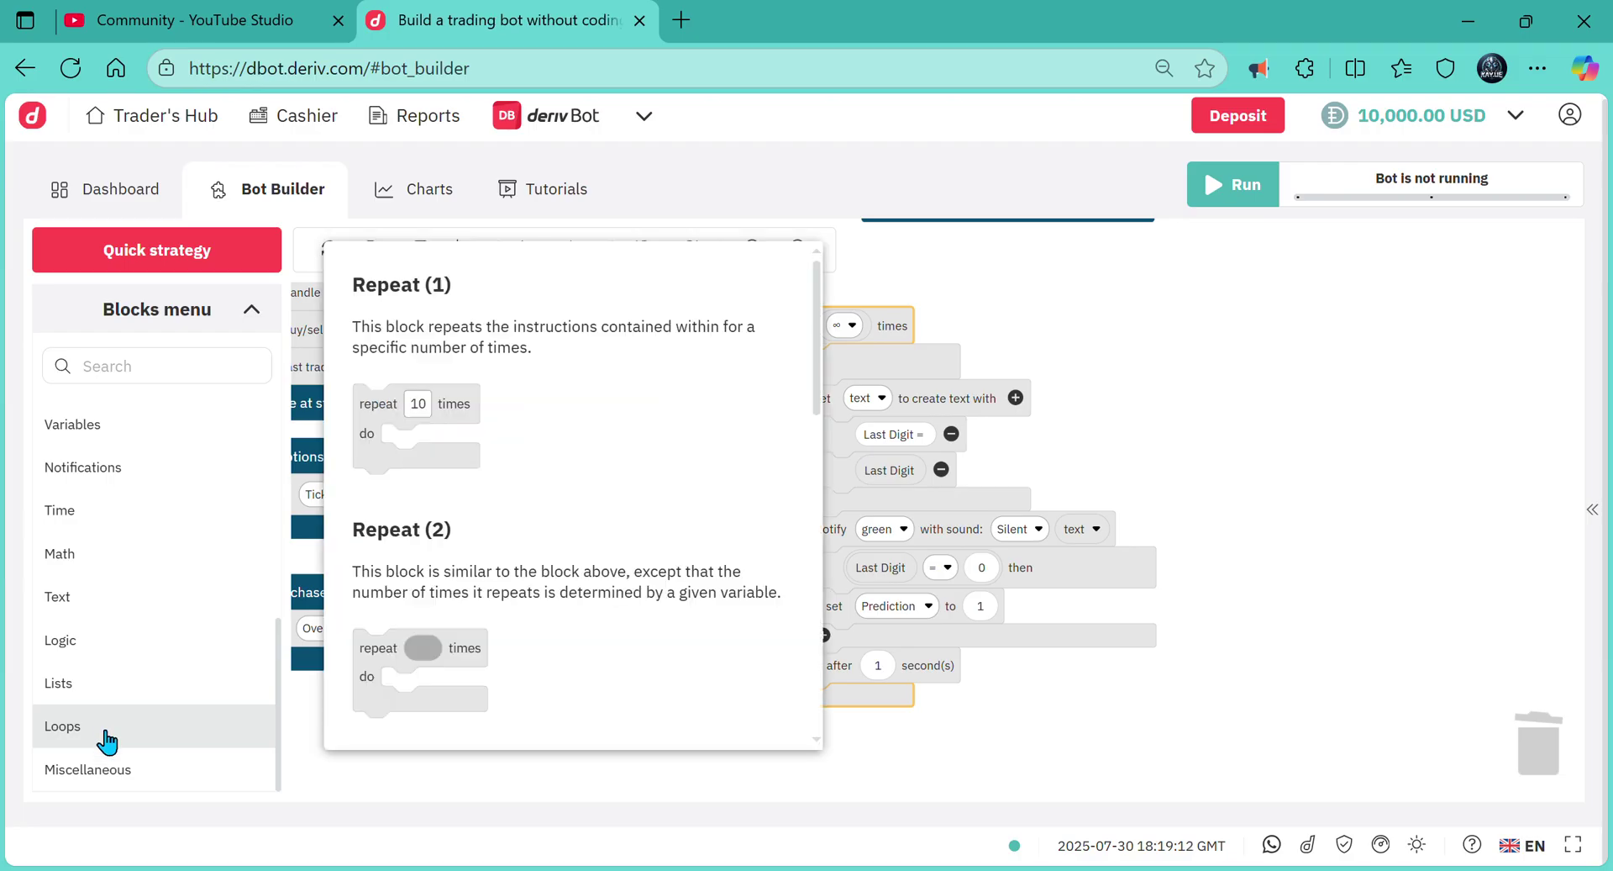
scroll(545, 627, "down", 2)
scroll(558, 590, "down", 5)
scroll(553, 606, "down", 1)
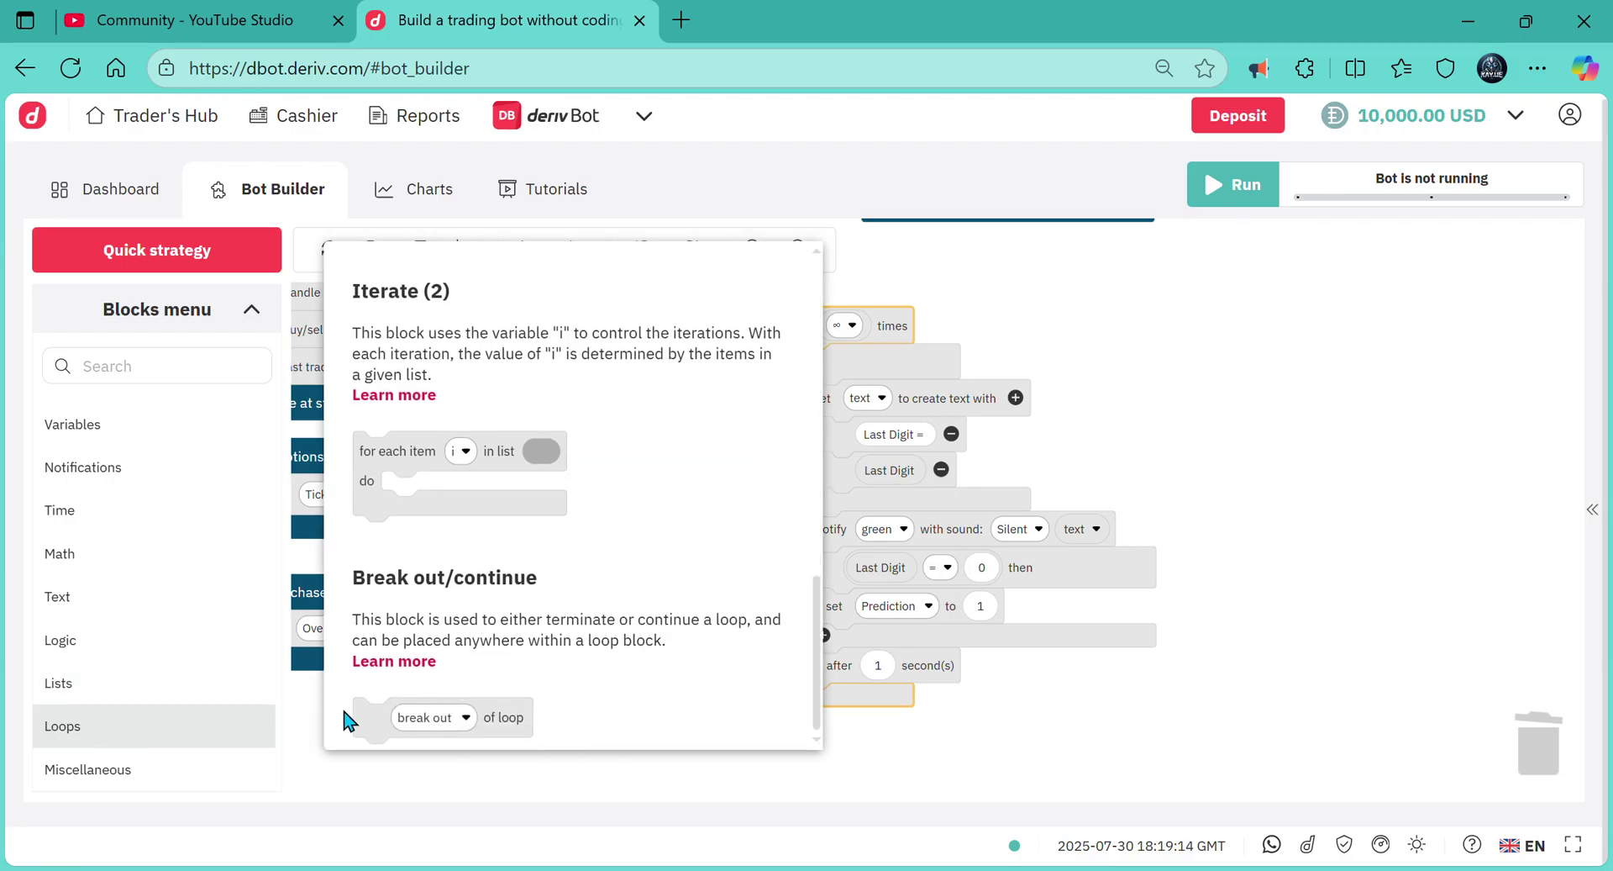
left_click_drag(395, 718, 841, 682)
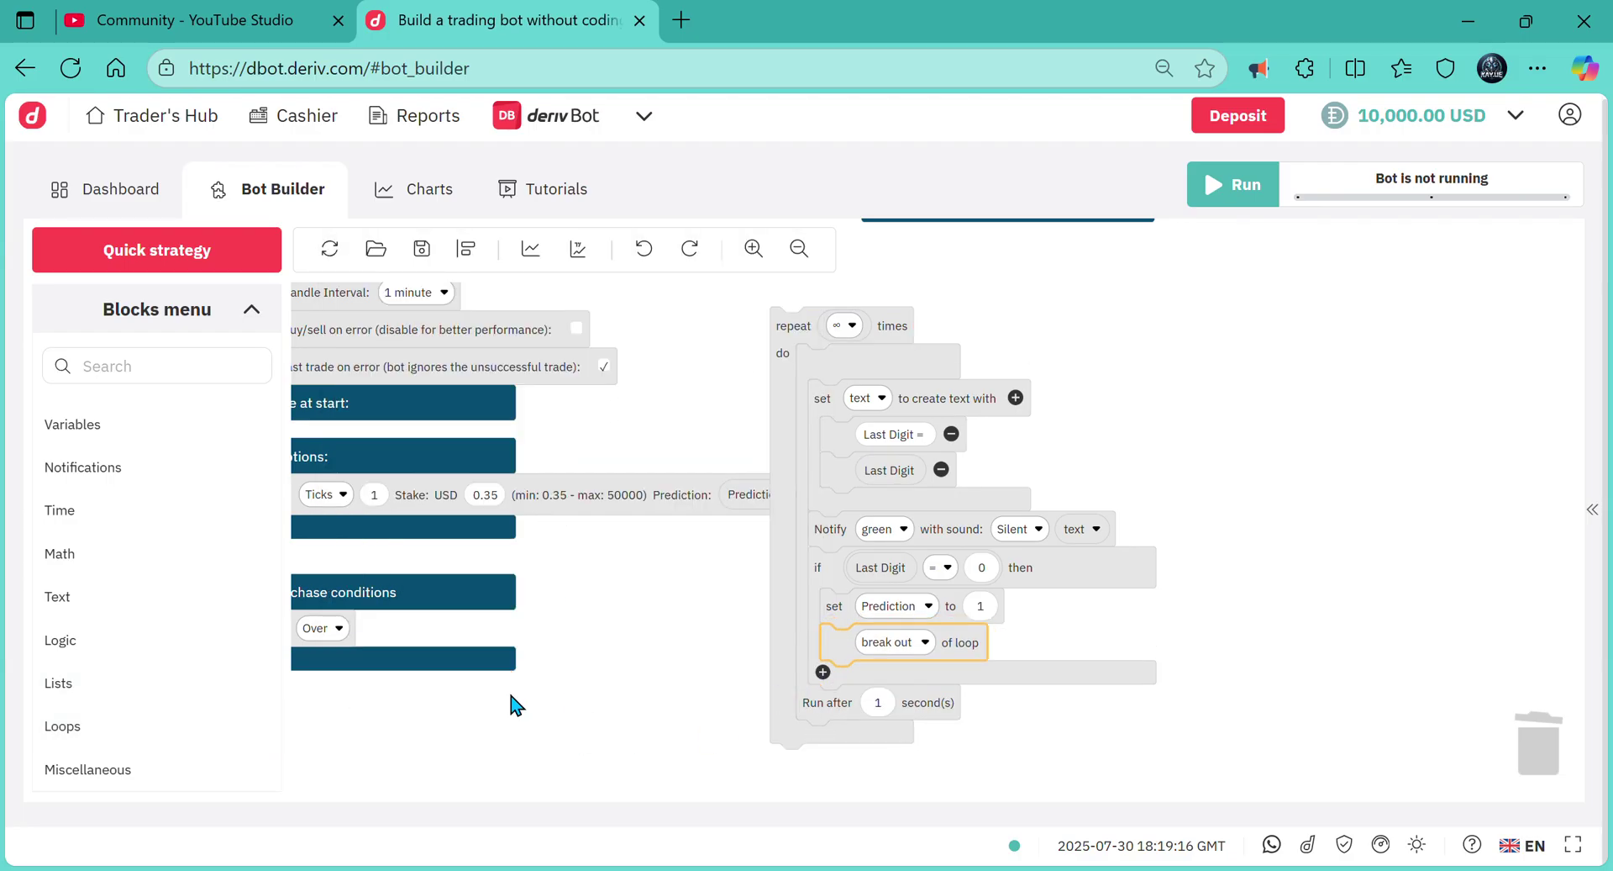
scroll(512, 672, "down", 2)
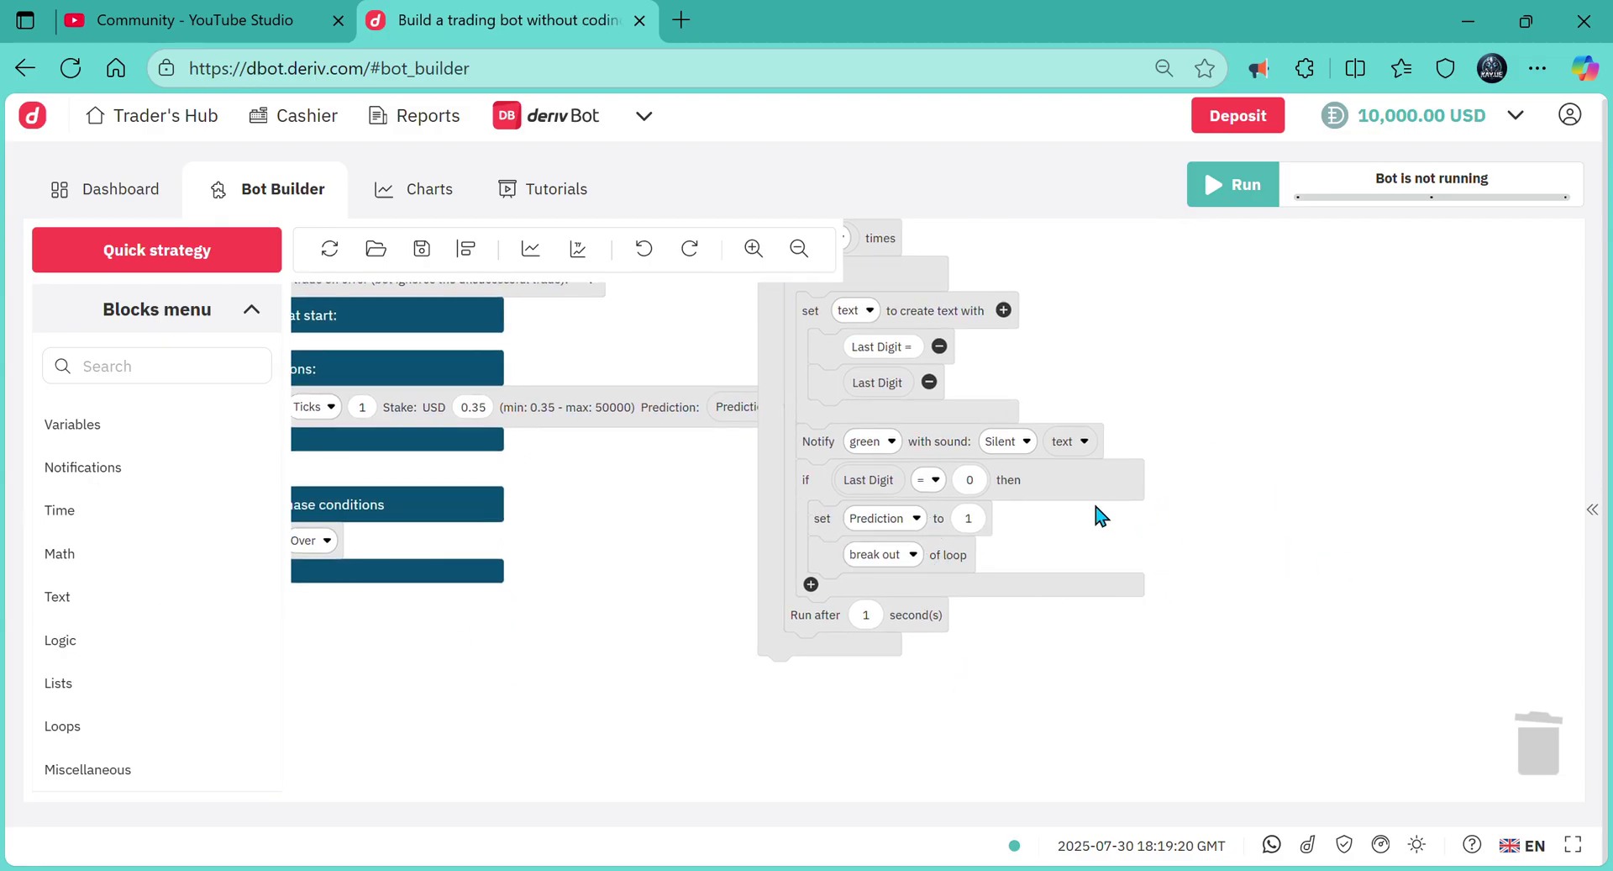
- Add a blue notification reading 'Over 1' inside the if branch
left_click(111, 468)
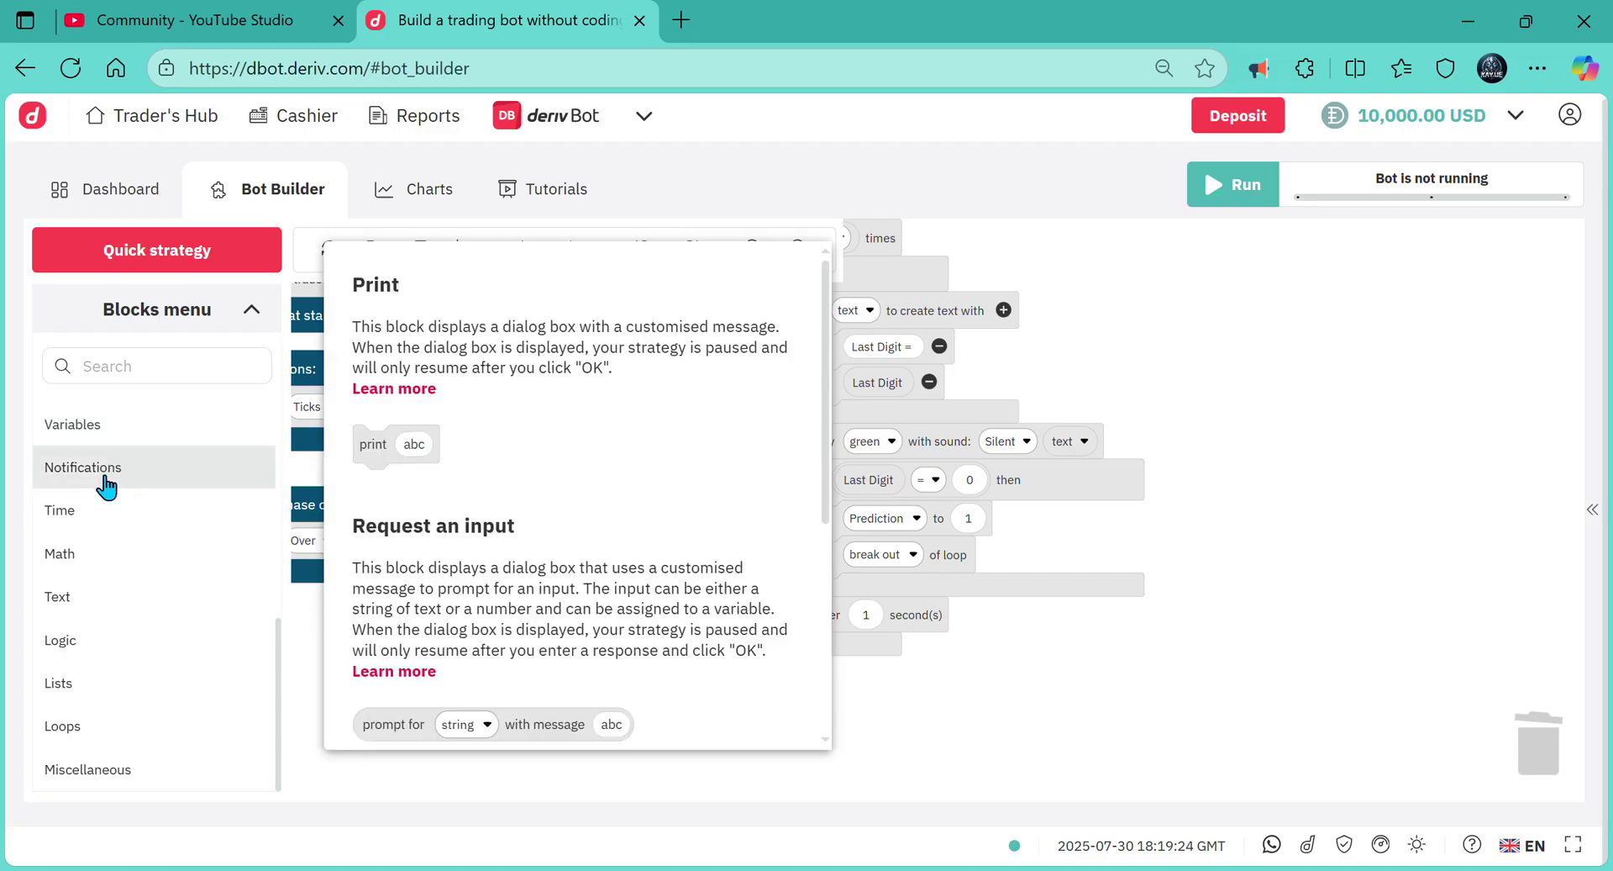
scroll(661, 645, "down", 2)
scroll(661, 644, "up", 2)
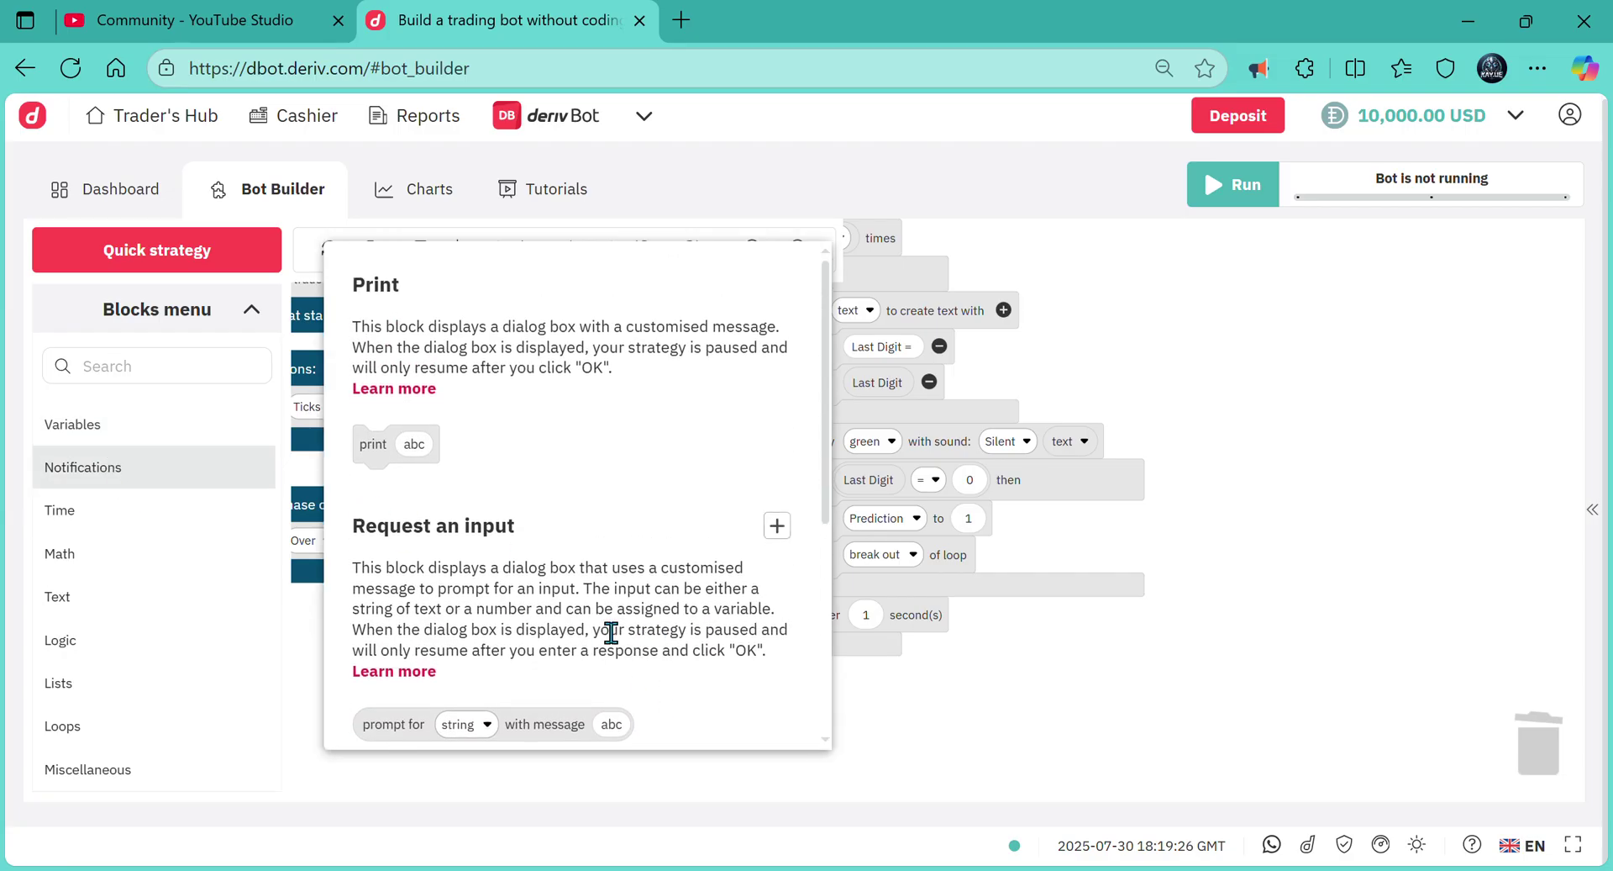
scroll(612, 630, "down", 3)
scroll(504, 588, "down", 2)
left_click_drag(382, 527, 812, 571)
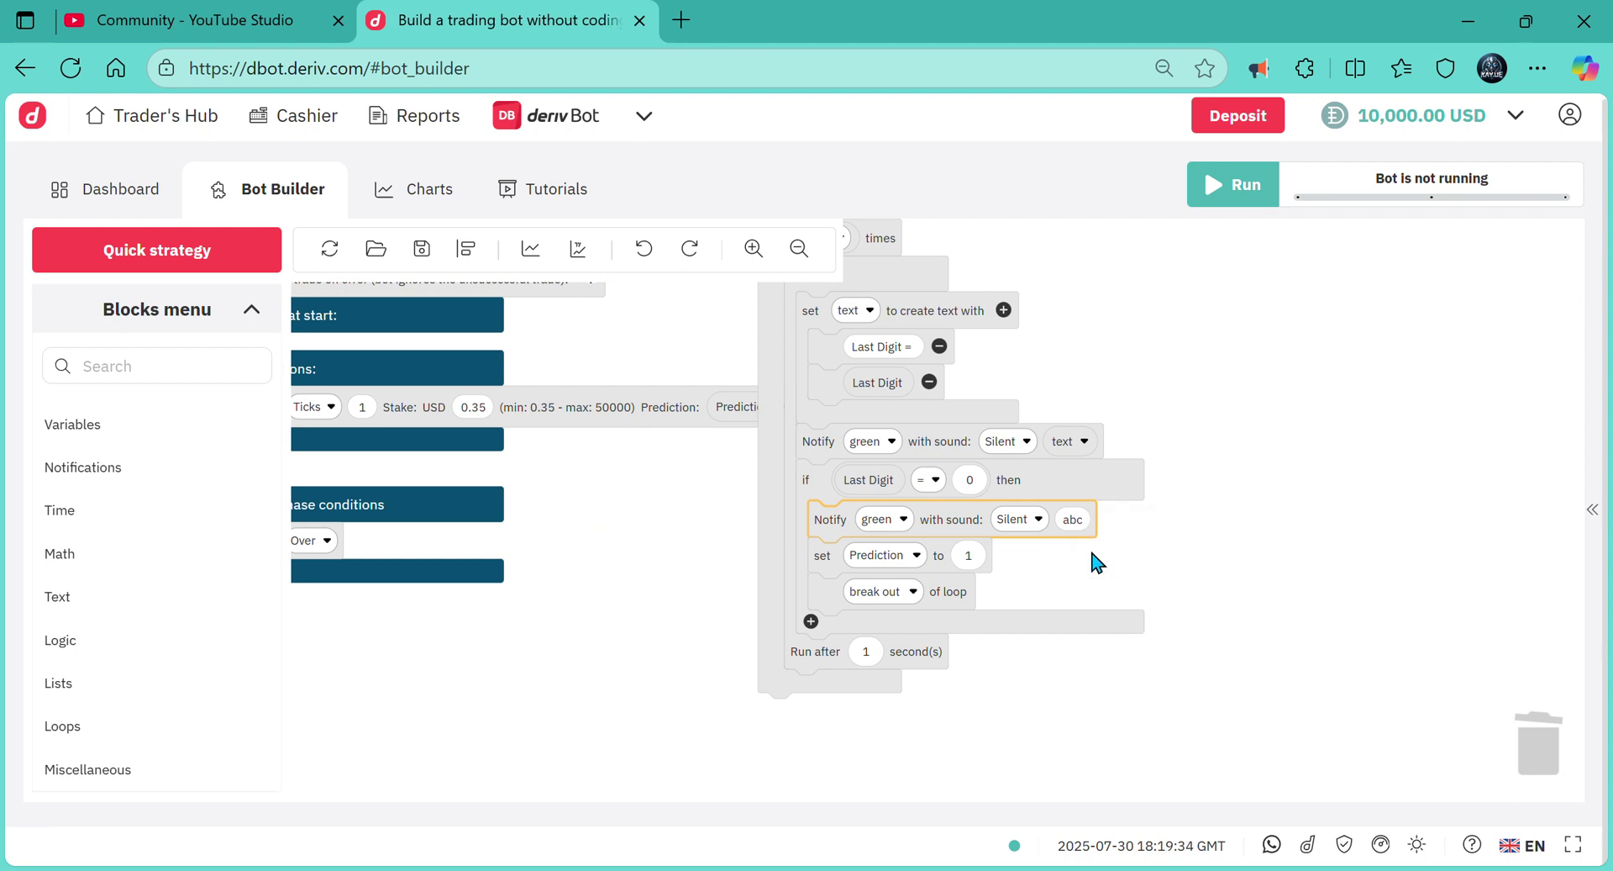
left_click(1093, 521)
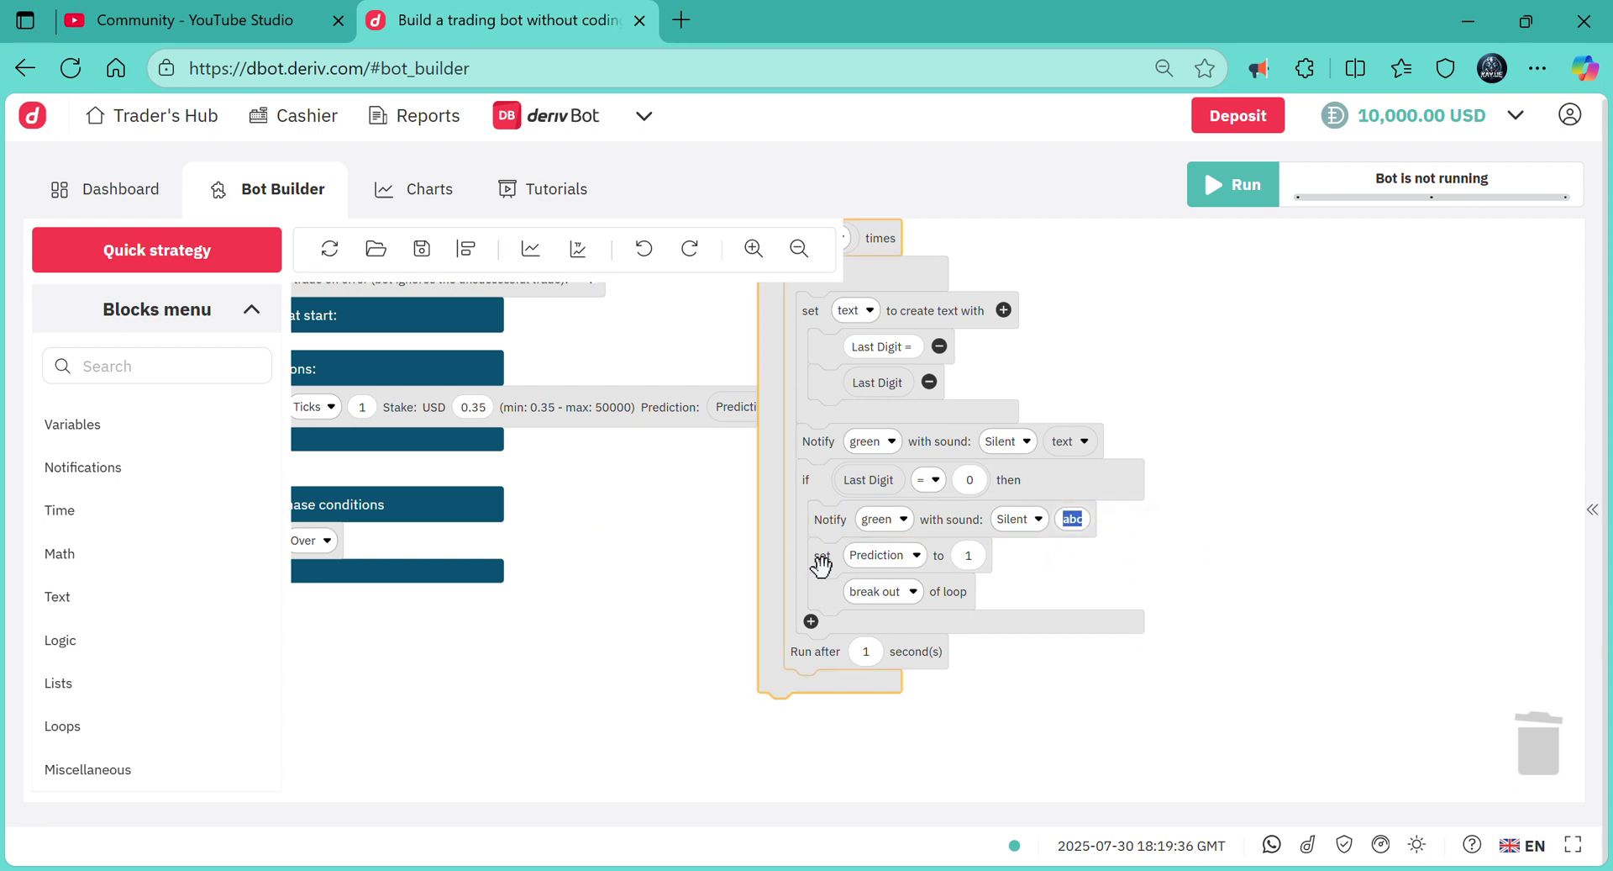
left_click(877, 553)
left_click(874, 522)
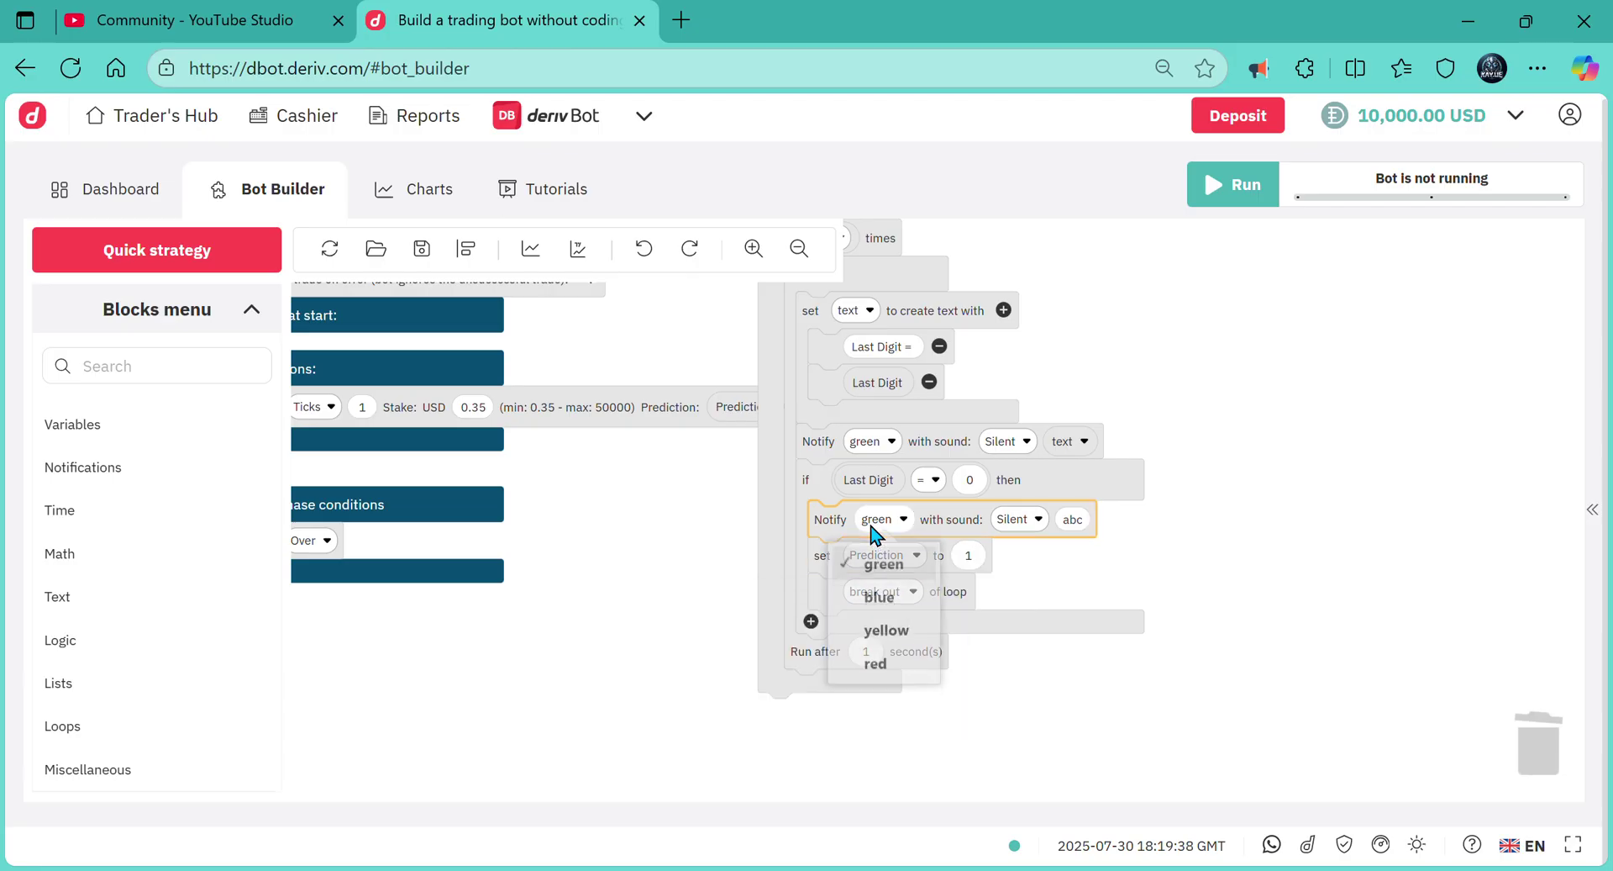
left_click(884, 605)
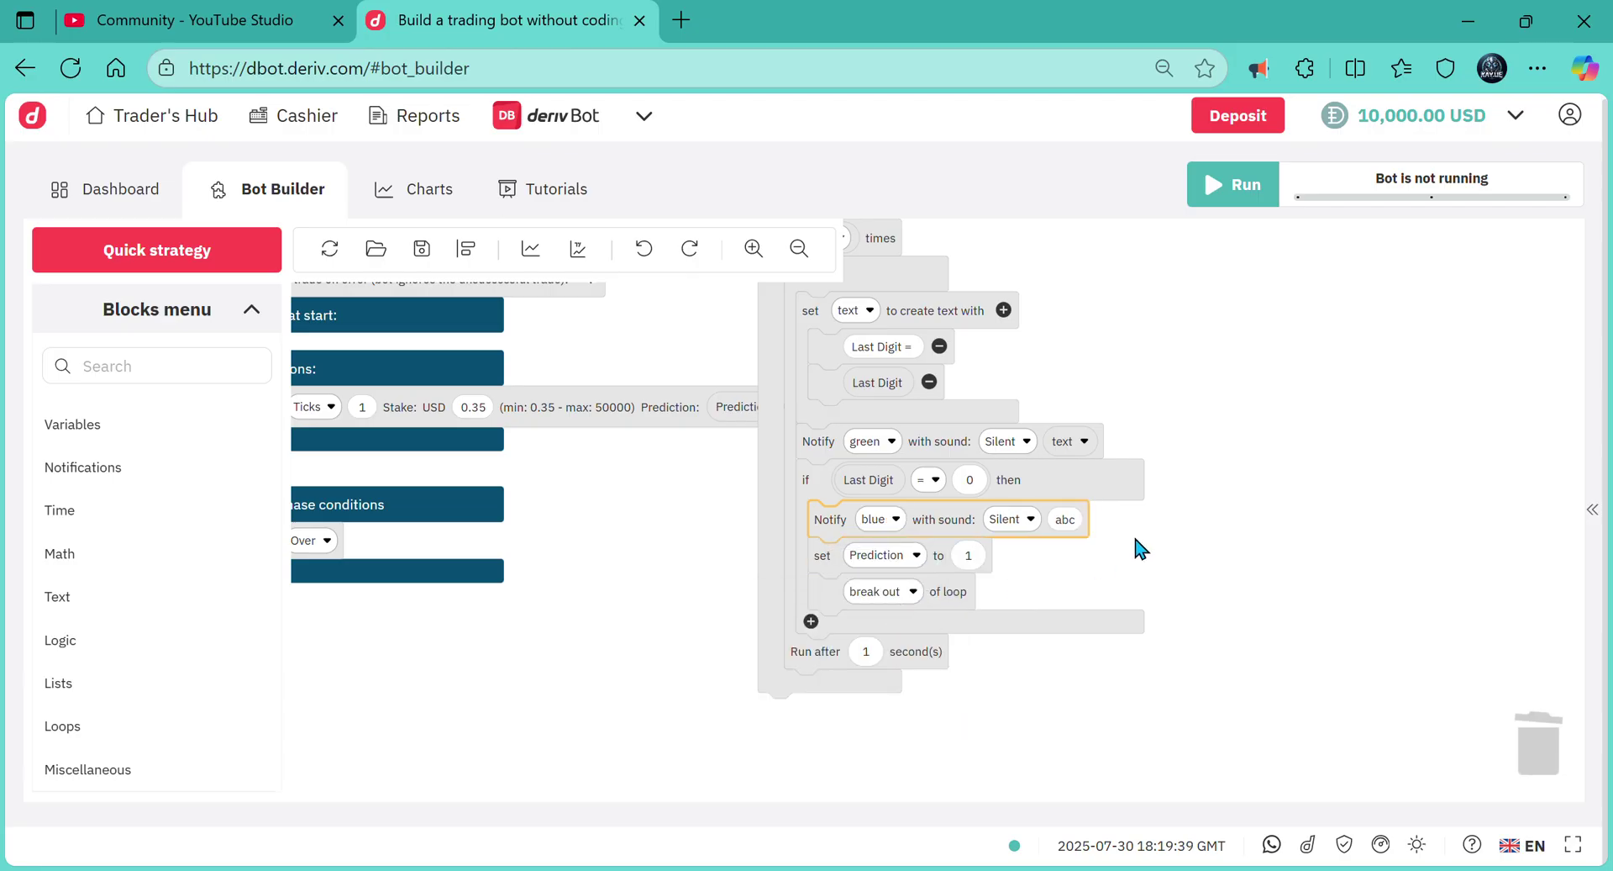
left_click(1091, 526)
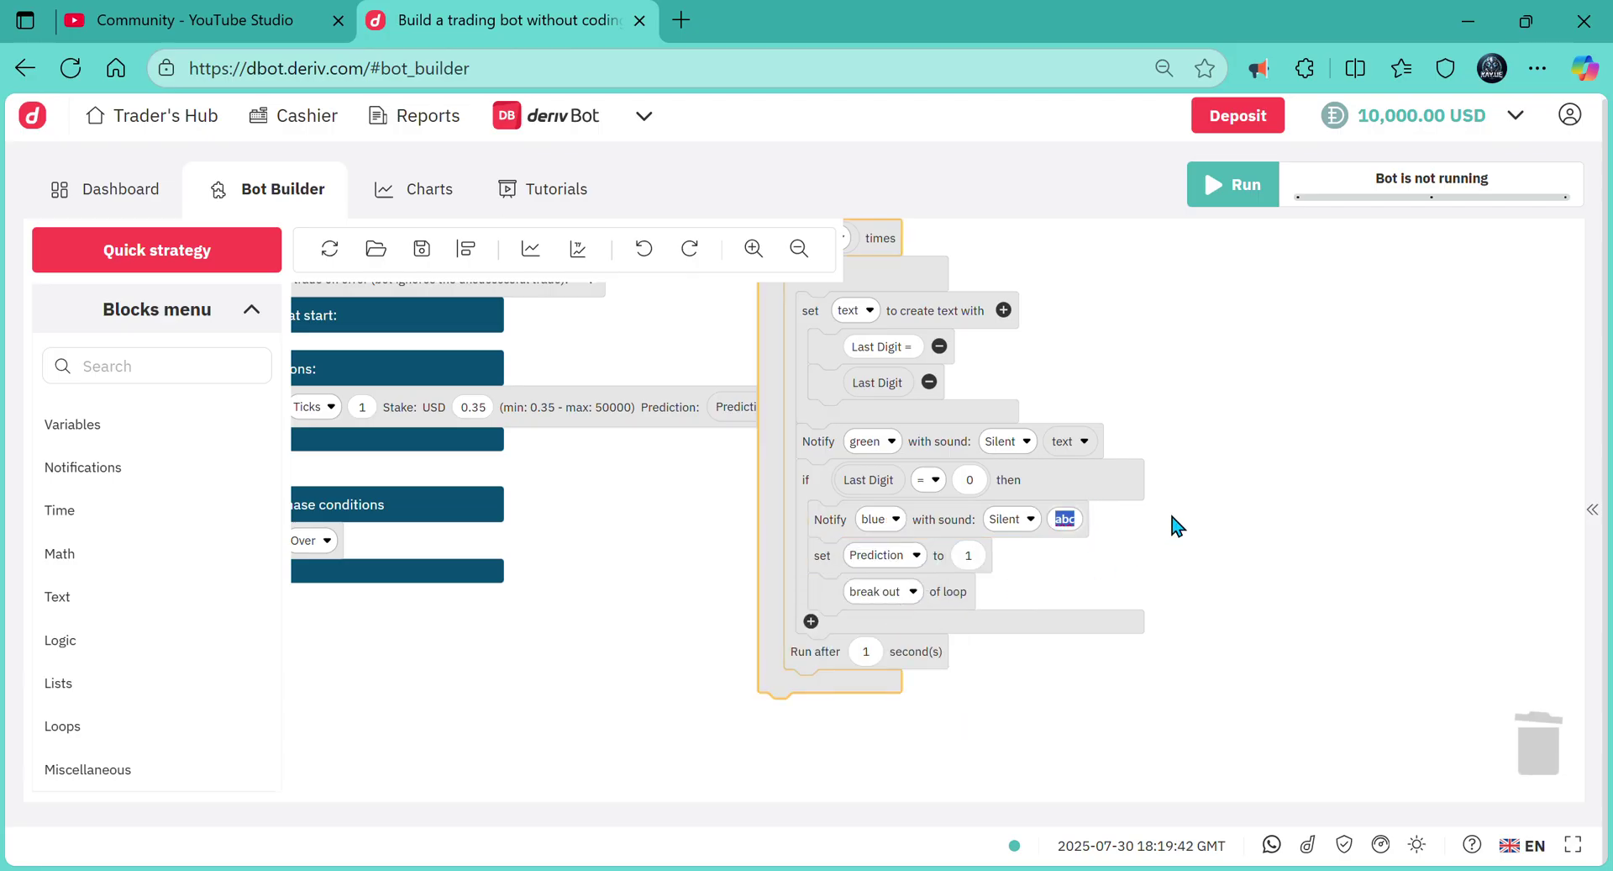
type("Over 1")
left_click(1172, 514)
- Add an else-if branch whose condition is Last Digit = 9
scroll(1256, 496, "down", 2)
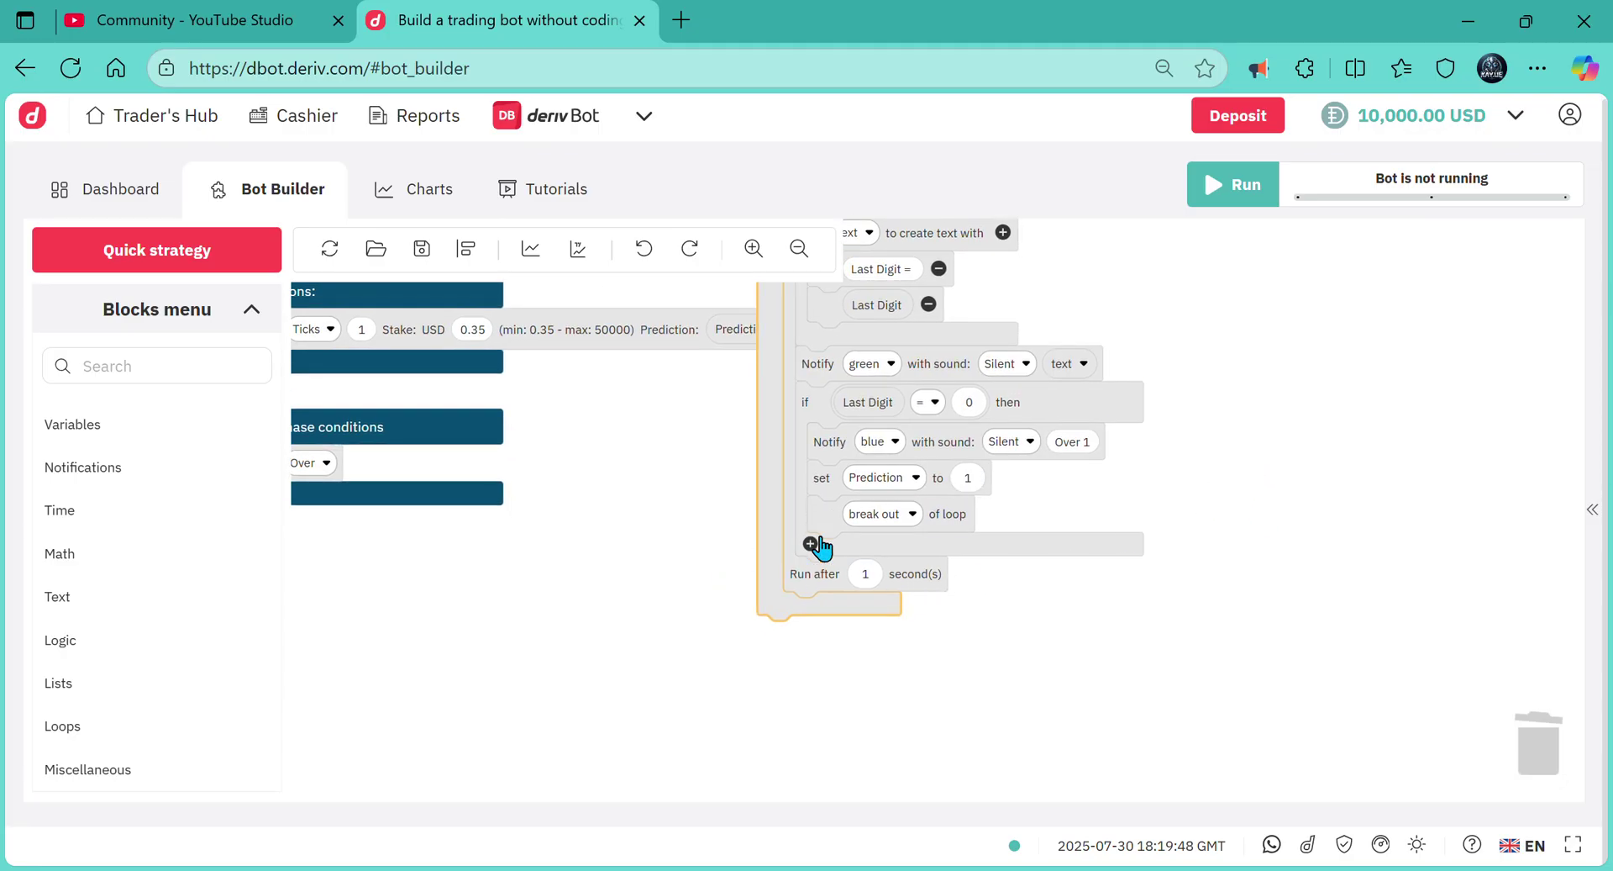
left_click(810, 544)
left_click(810, 597)
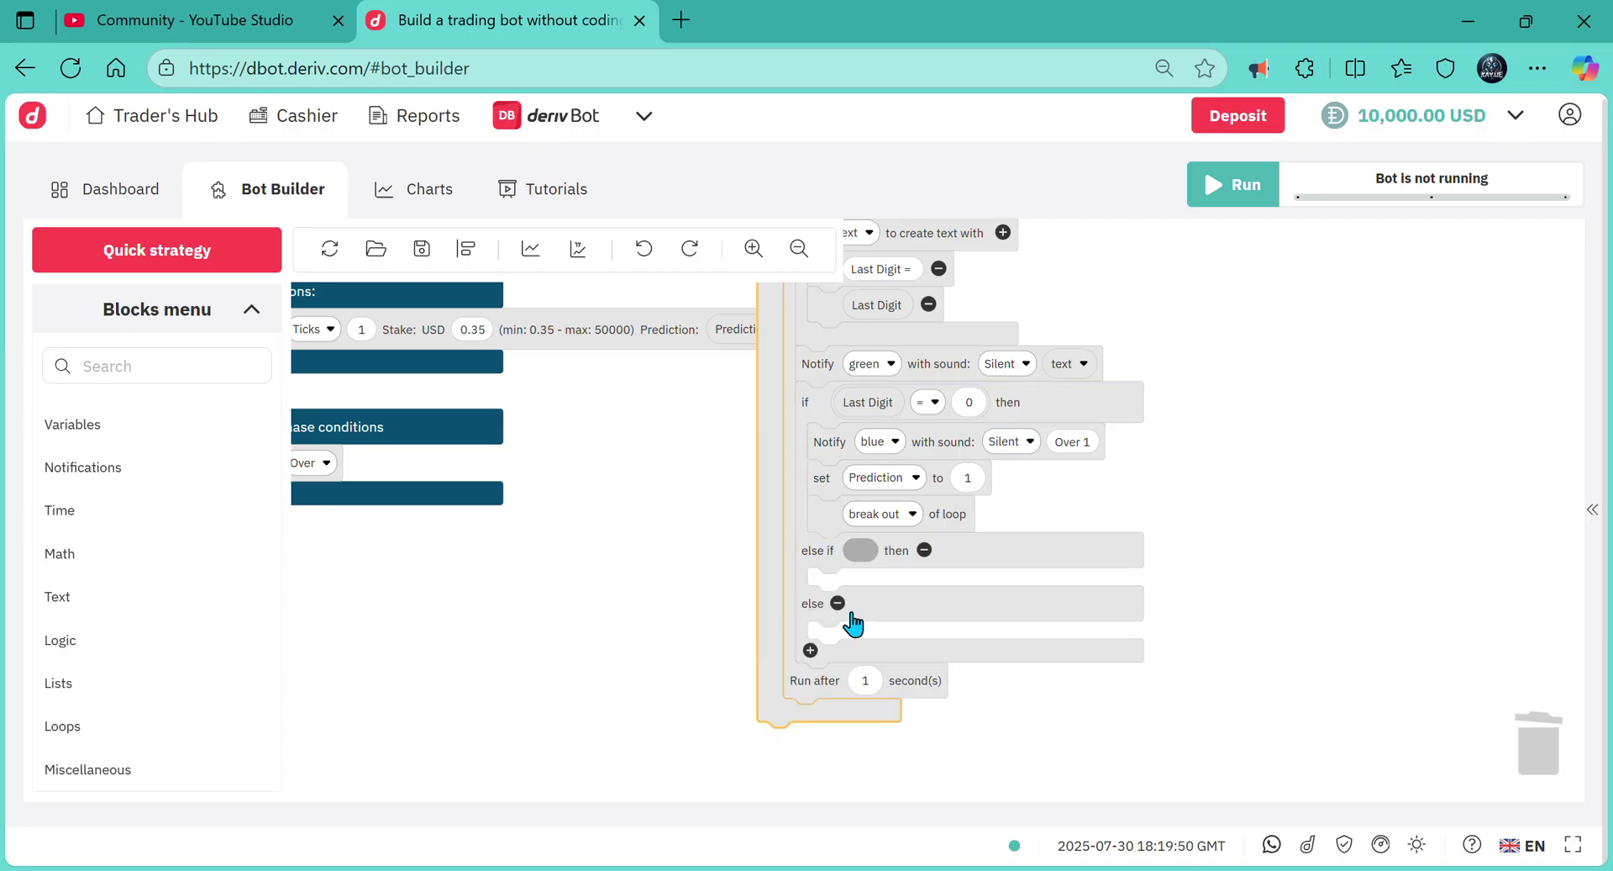
left_click(839, 604)
right_click(966, 412)
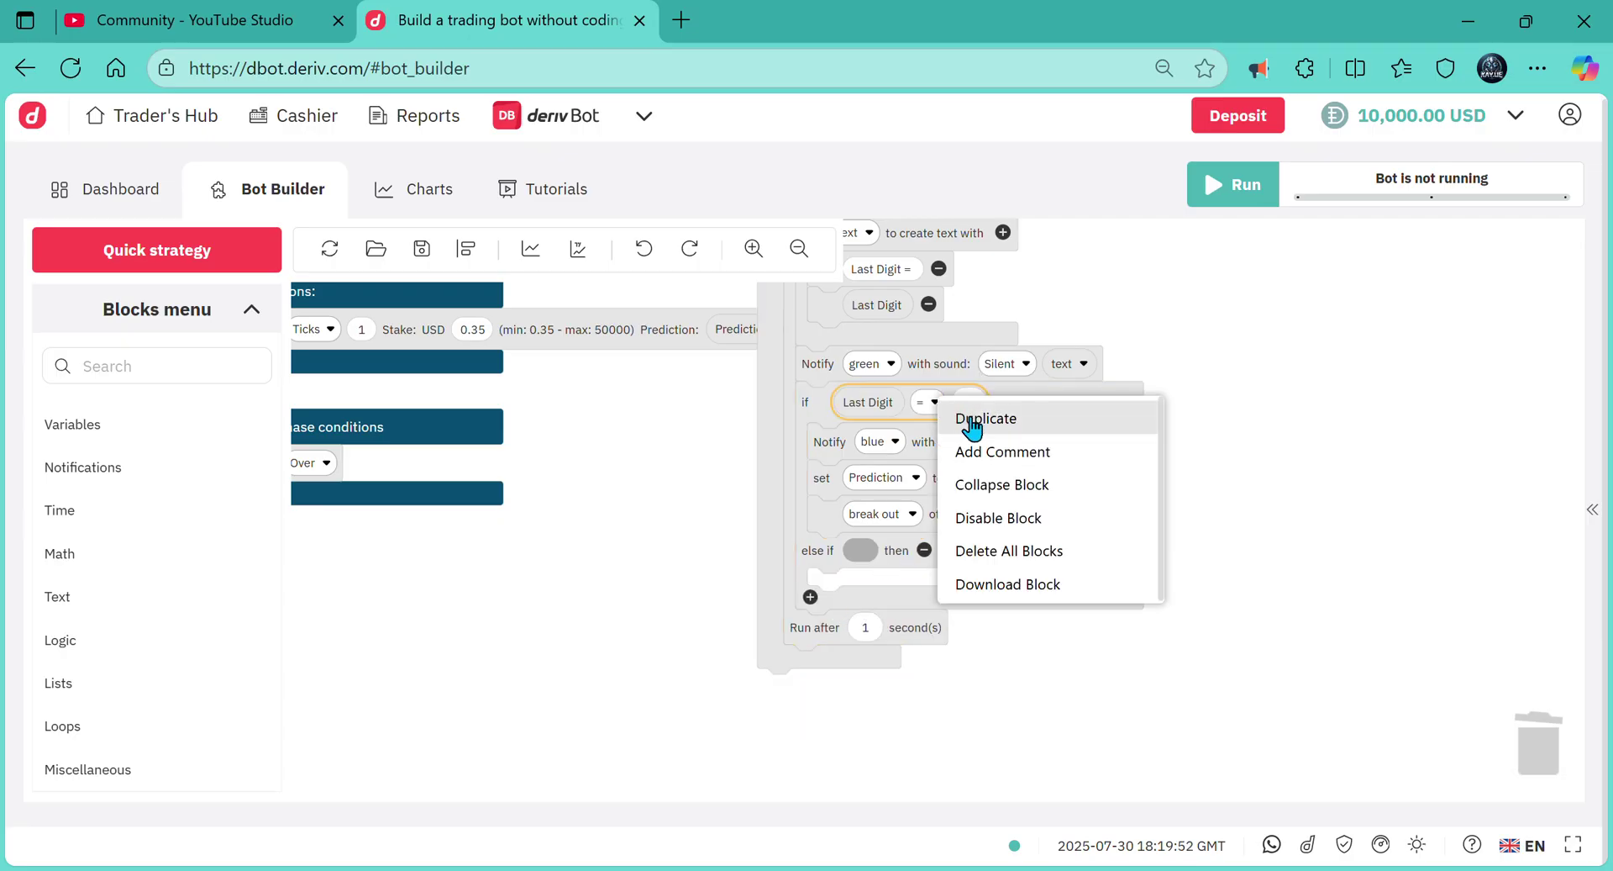
left_click(984, 413)
left_click_drag(958, 458, 962, 555)
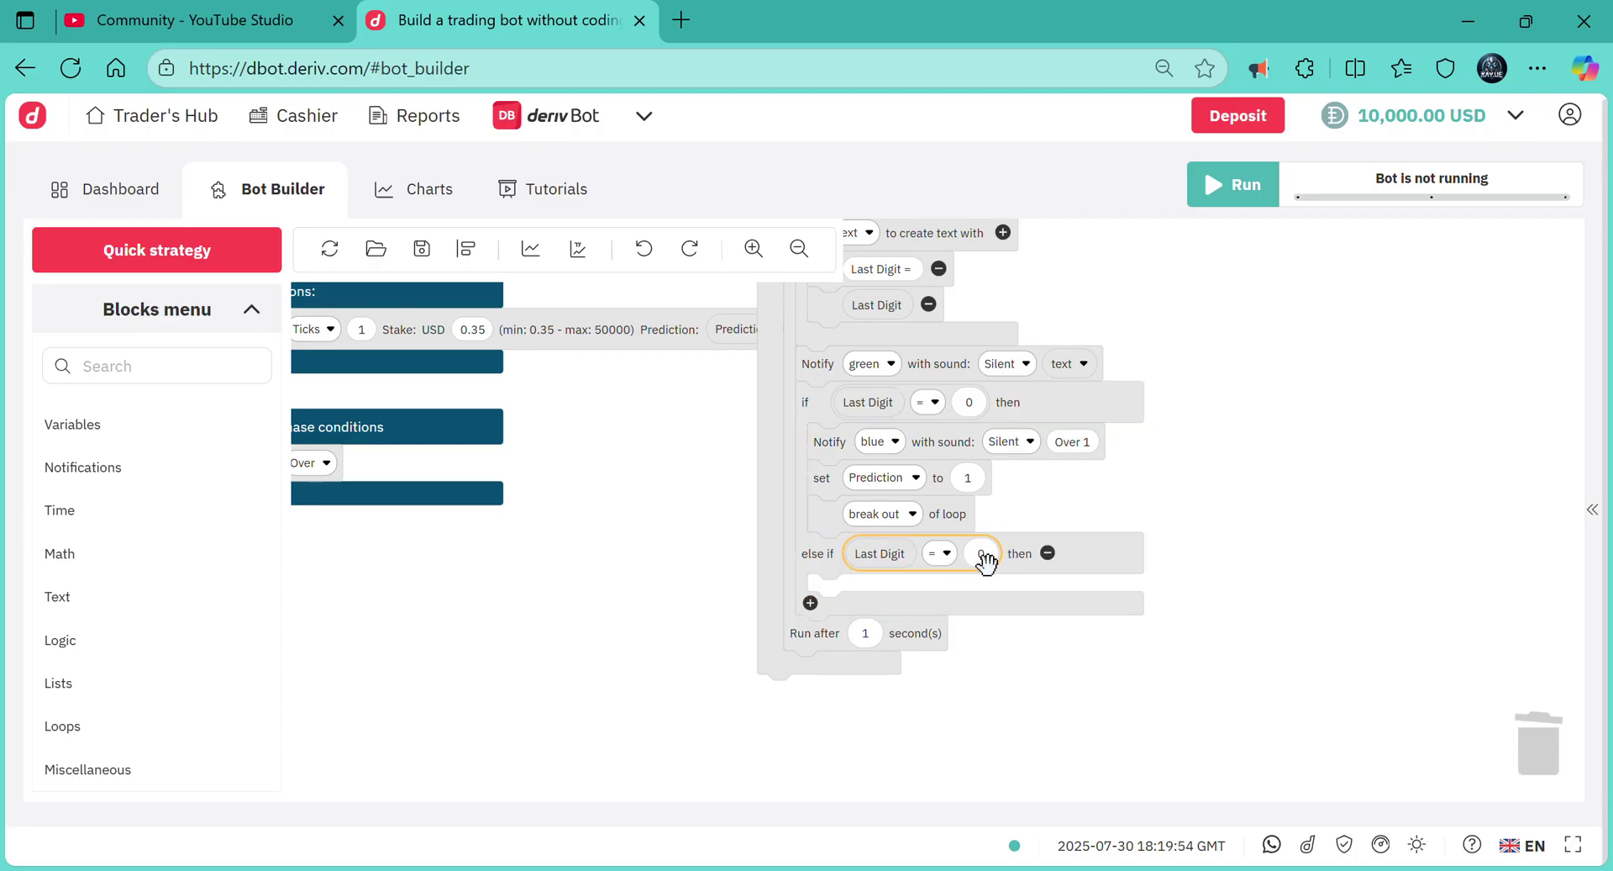
left_click(982, 553)
type("9")
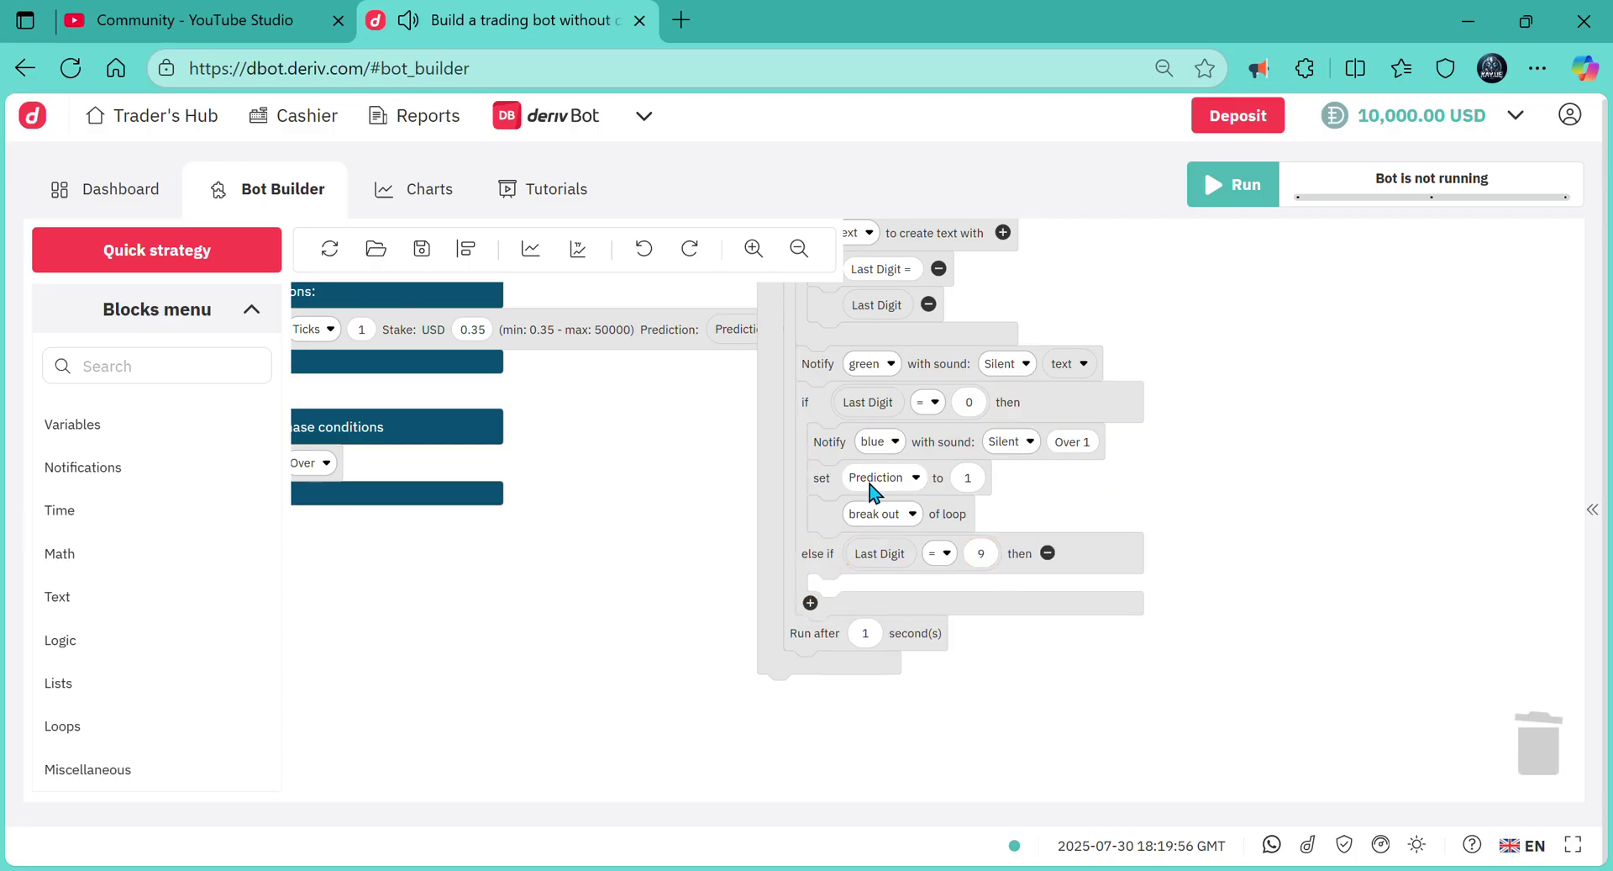
left_click(848, 491)
- Copy set Prediction (value 8) and break out of loop into the else-if branch
key("ctrl+c")
key("ctrl+v")
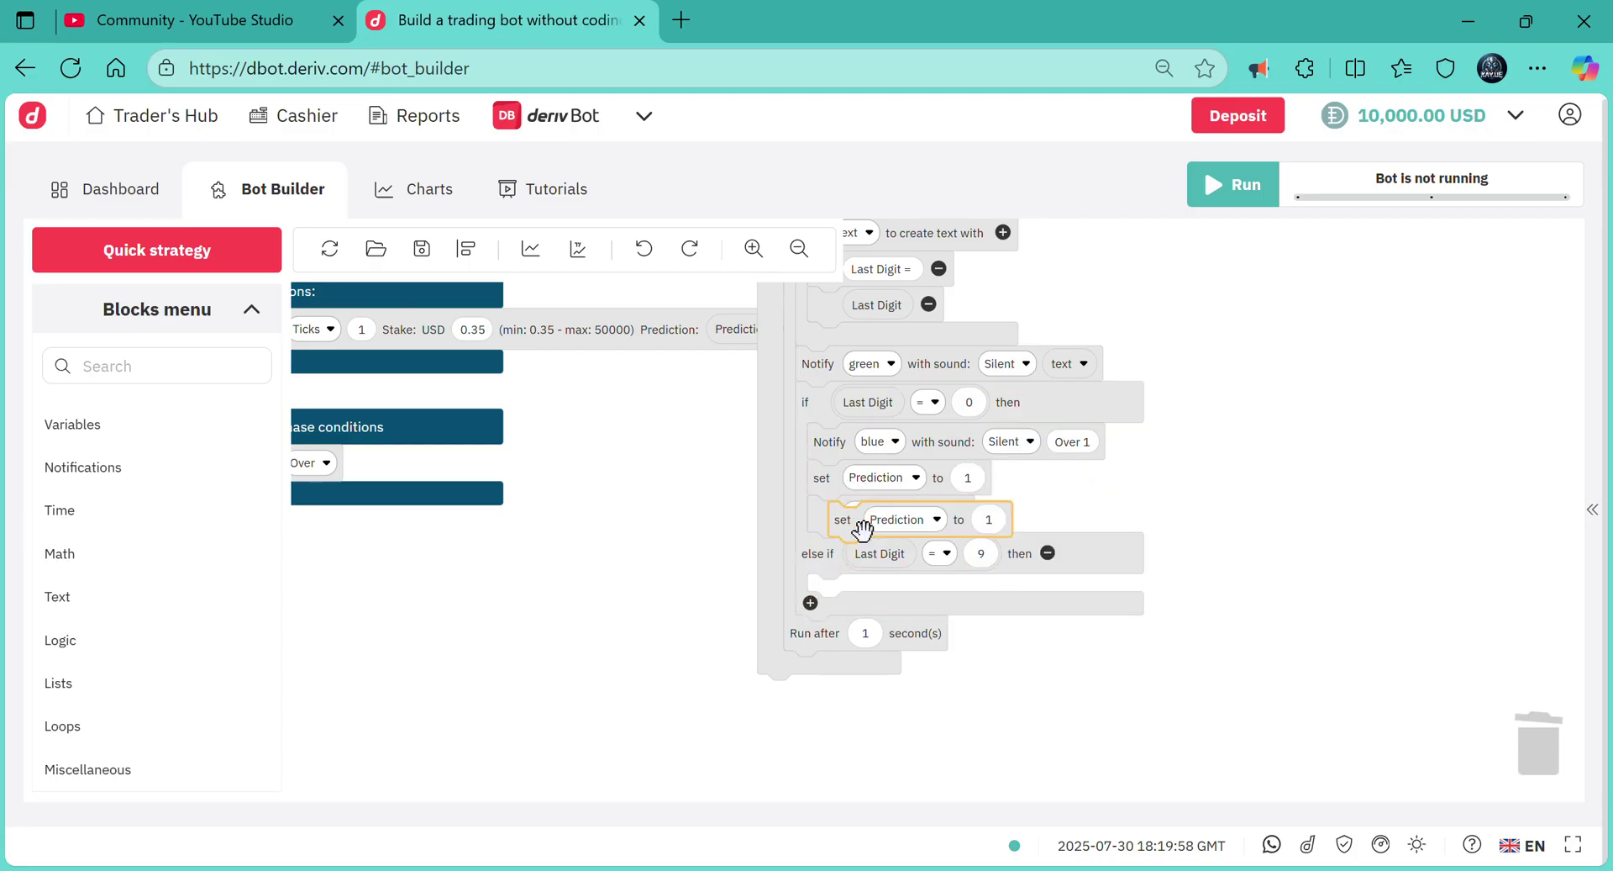
left_click_drag(857, 529, 868, 605)
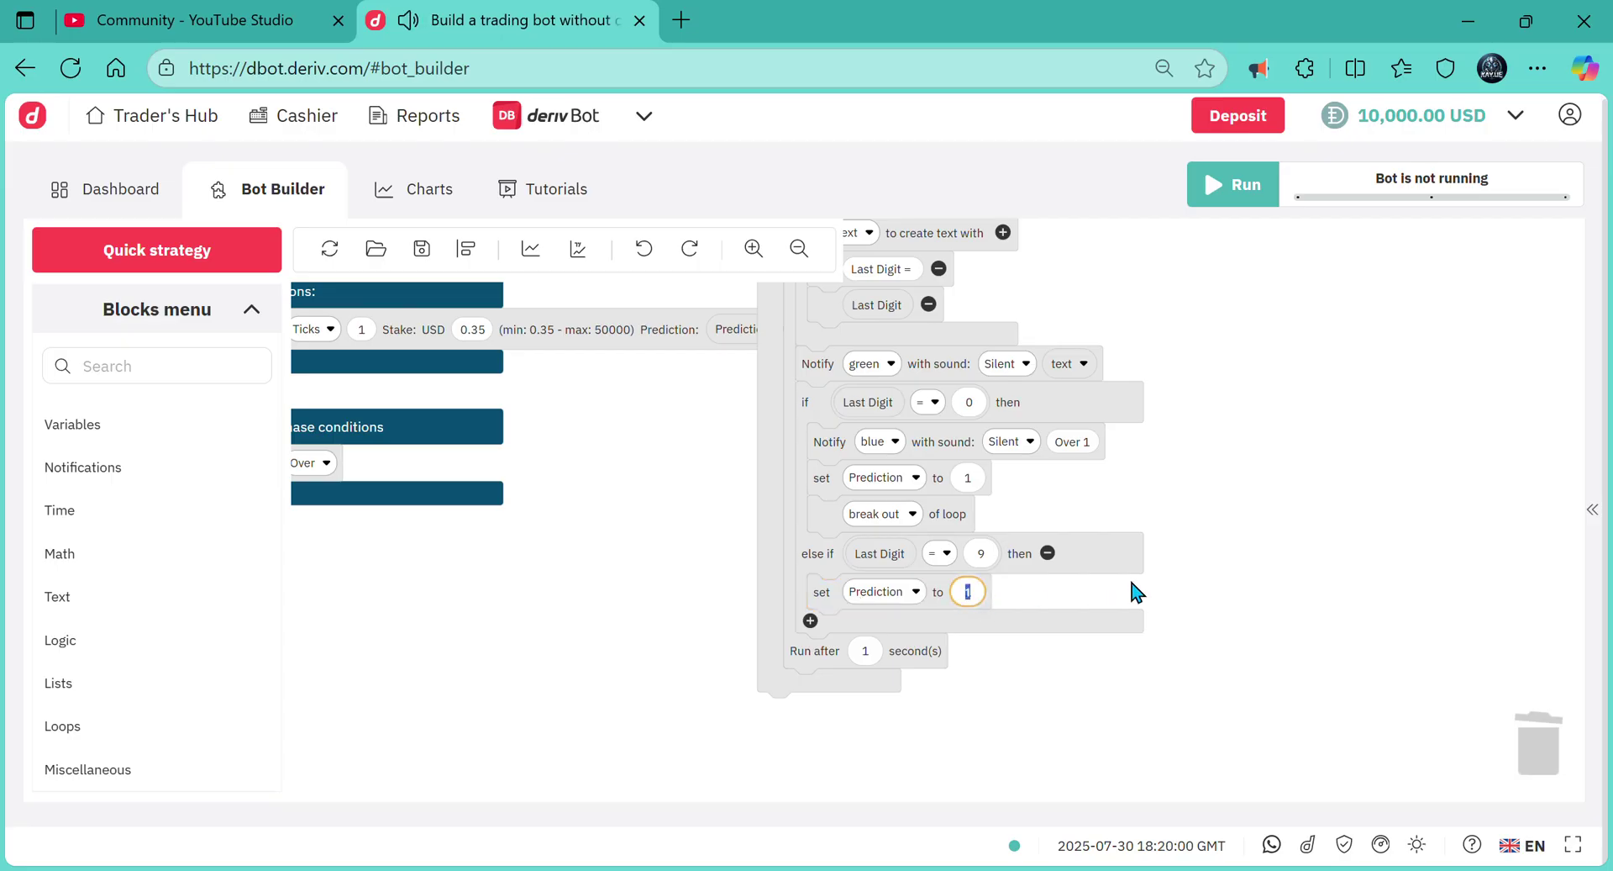
type("8")
key("Return")
left_click(851, 519)
key("ctrl+c")
key("ctrl+v")
left_click_drag(840, 529, 850, 624)
- Copy the notification into the else-if branch, making it yellow with message 'Under 8'
left_click(857, 455)
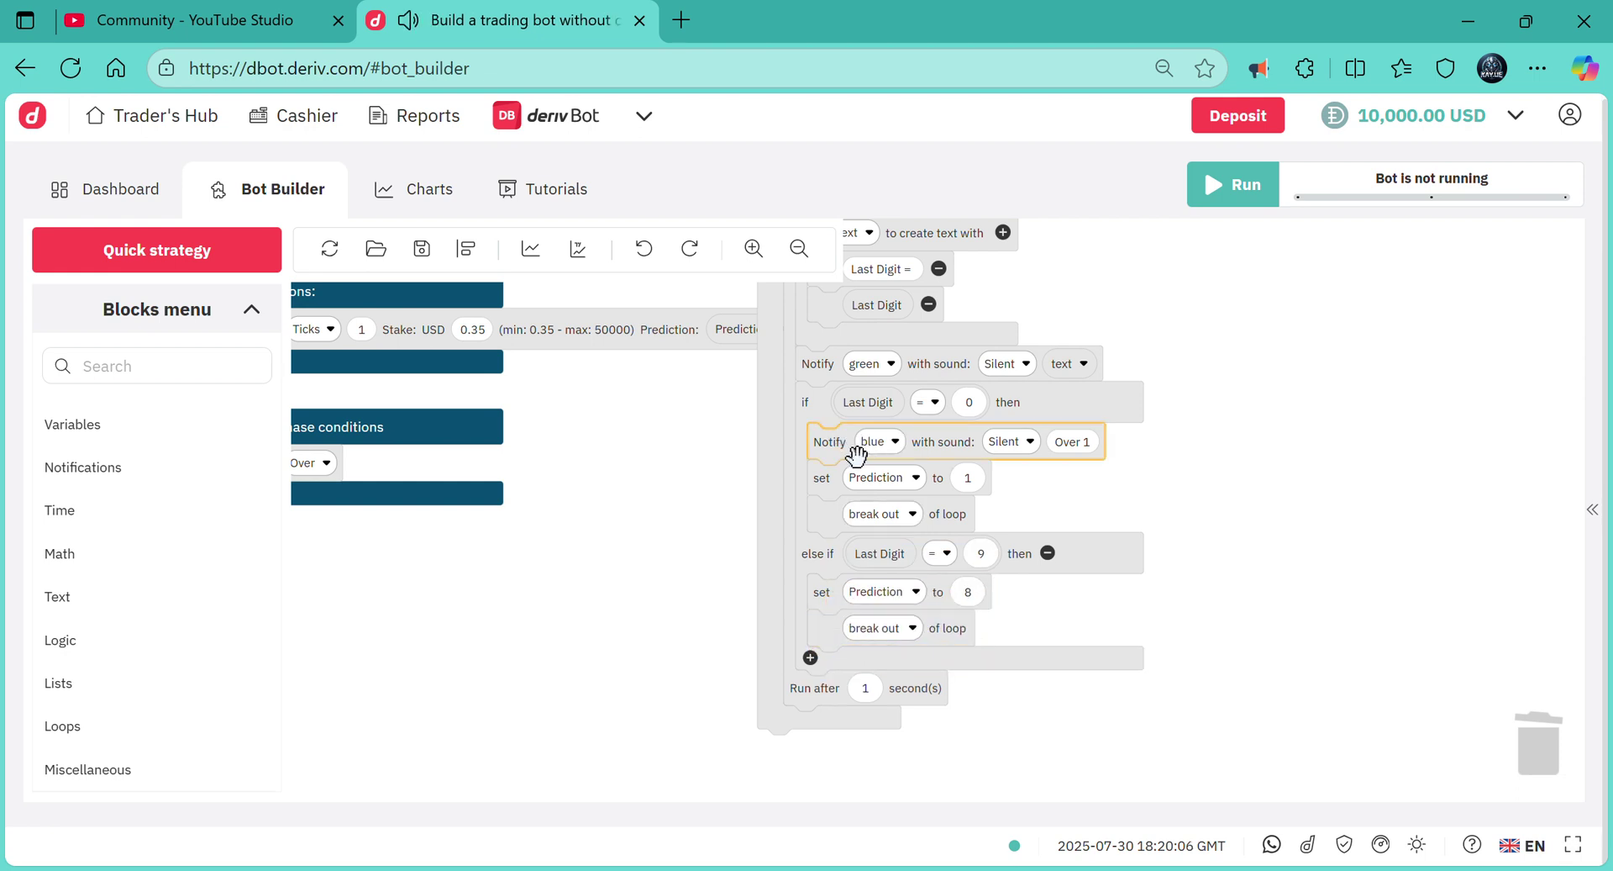
key("ctrl+c")
key("ctrl+v")
left_click_drag(869, 505, 847, 614)
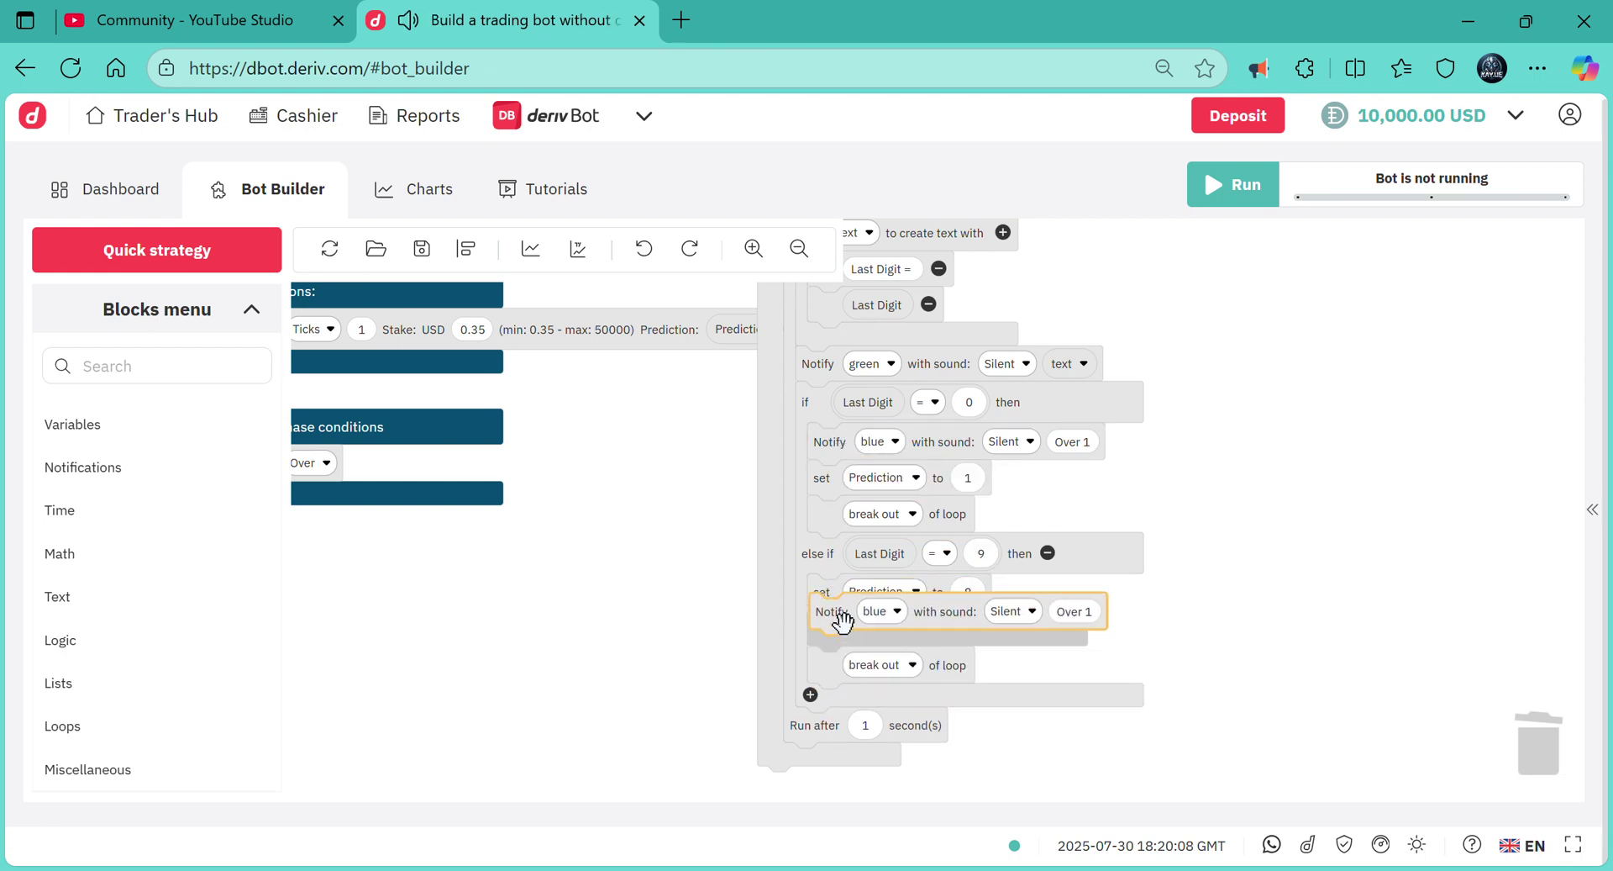
left_click(879, 592)
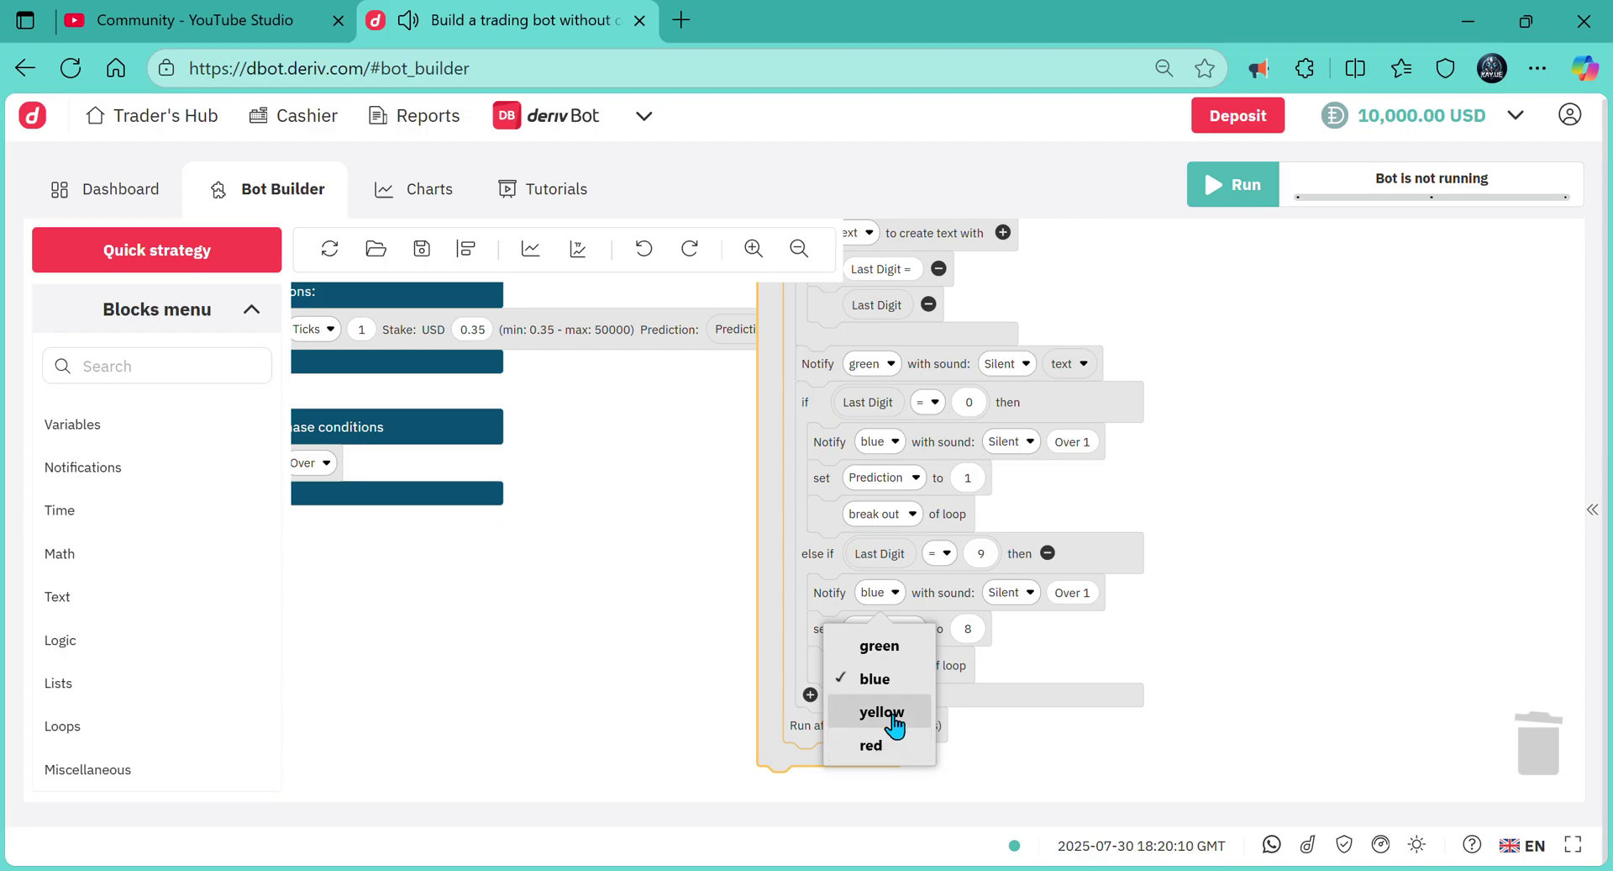
left_click(882, 714)
left_click(1084, 593)
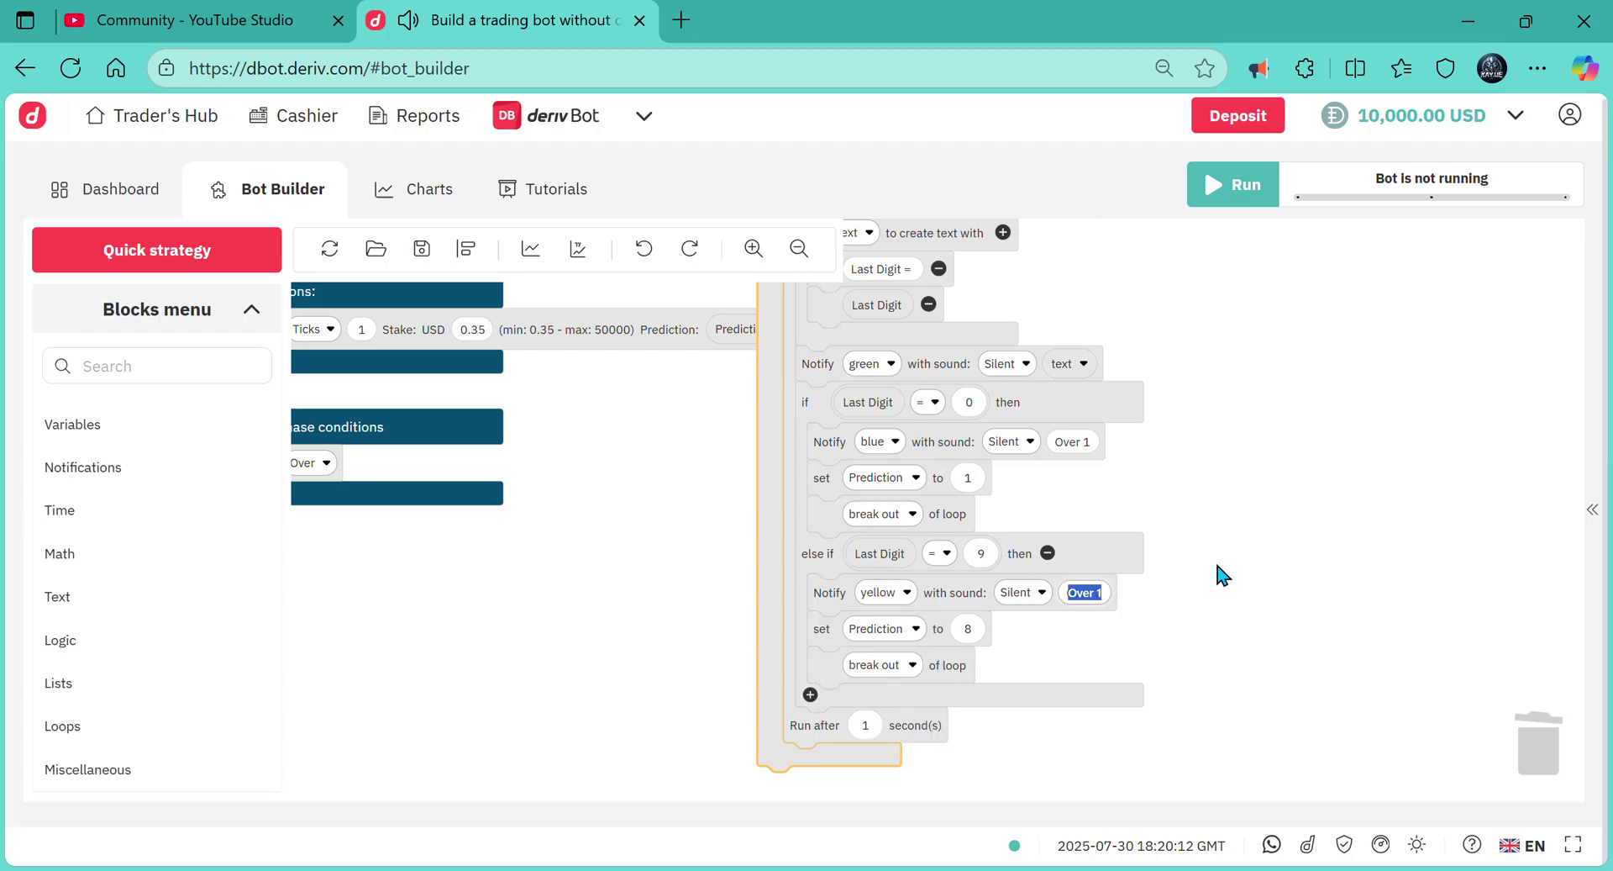
type("Und")
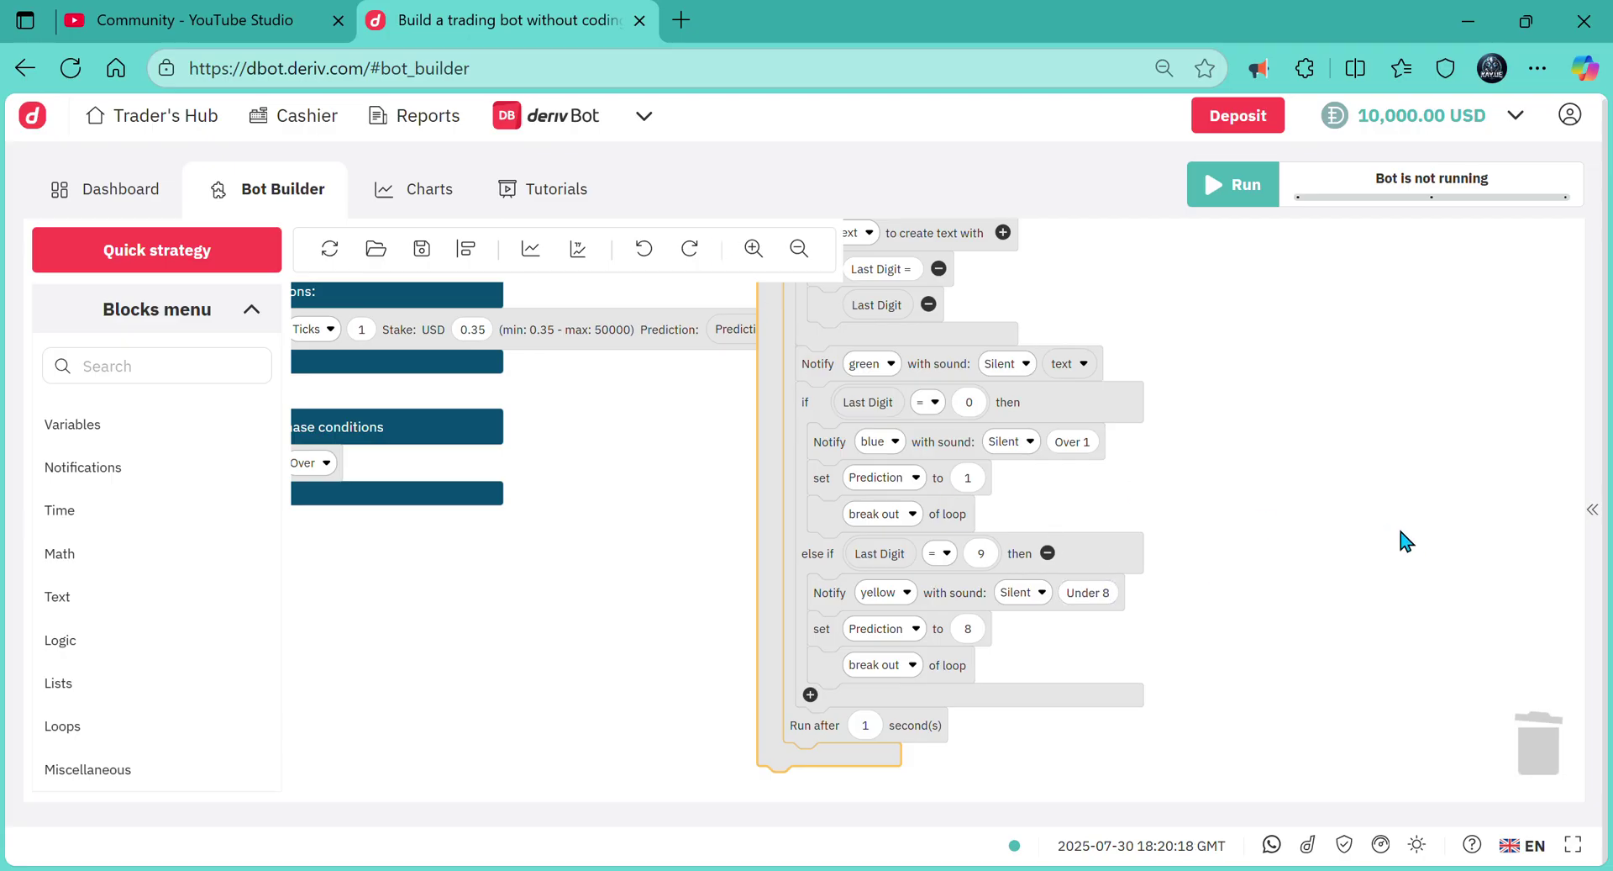
scroll(1330, 579, "down", 1)
- Drop the forever repeat loop into the Trade options slot and collapse it to one line
scroll(1336, 582, "up", 1)
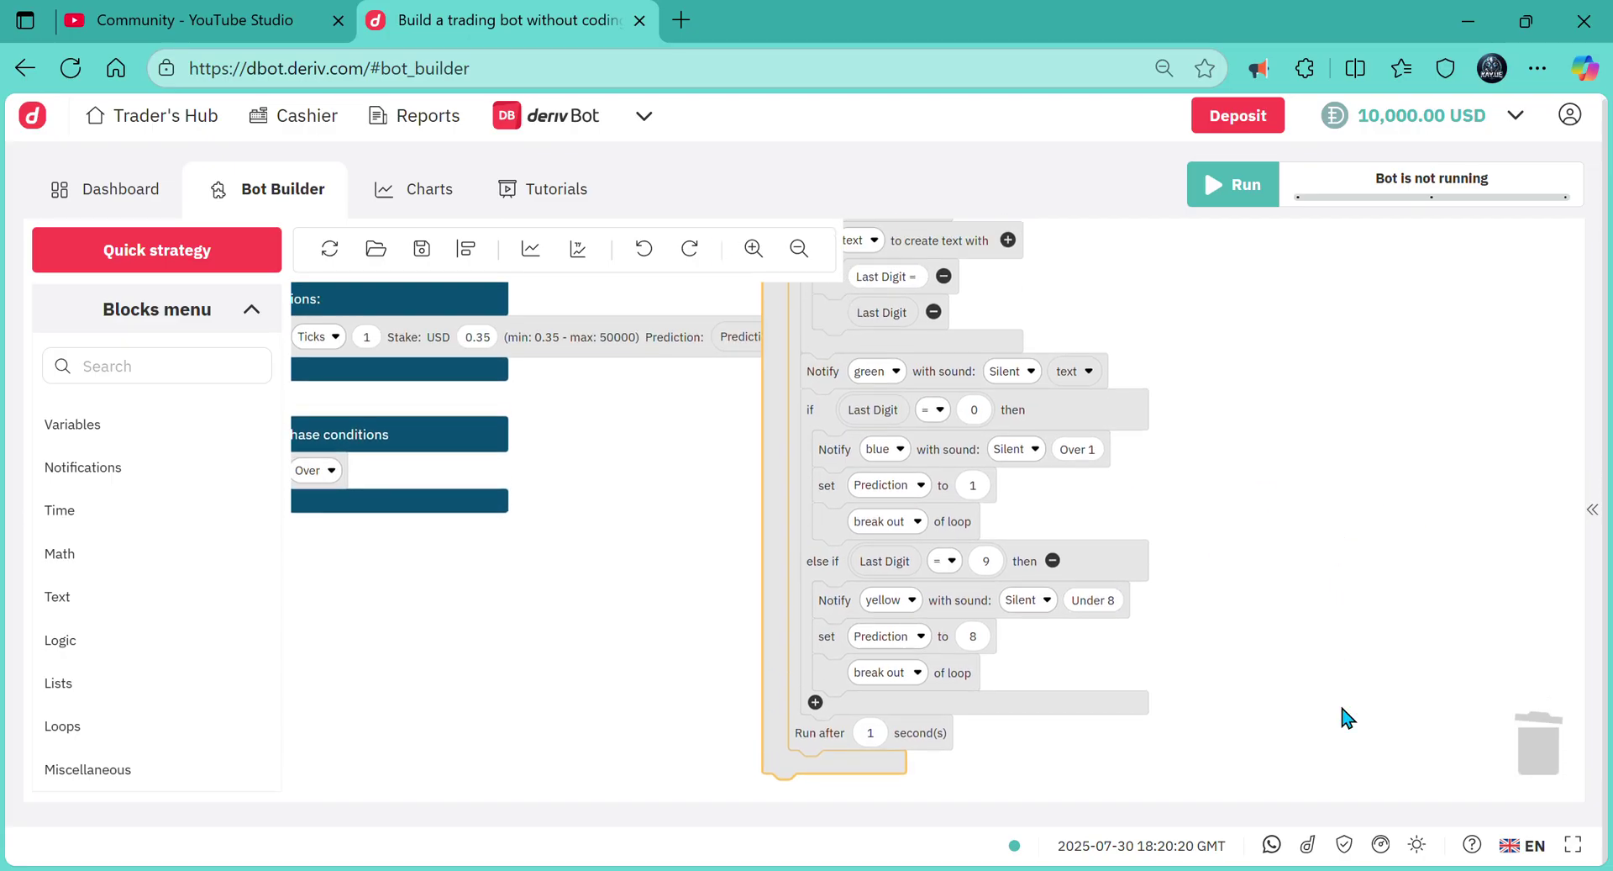
scroll(1345, 582, "up", 2)
scroll(1355, 583, "up", 1)
scroll(1345, 521, "down", 3)
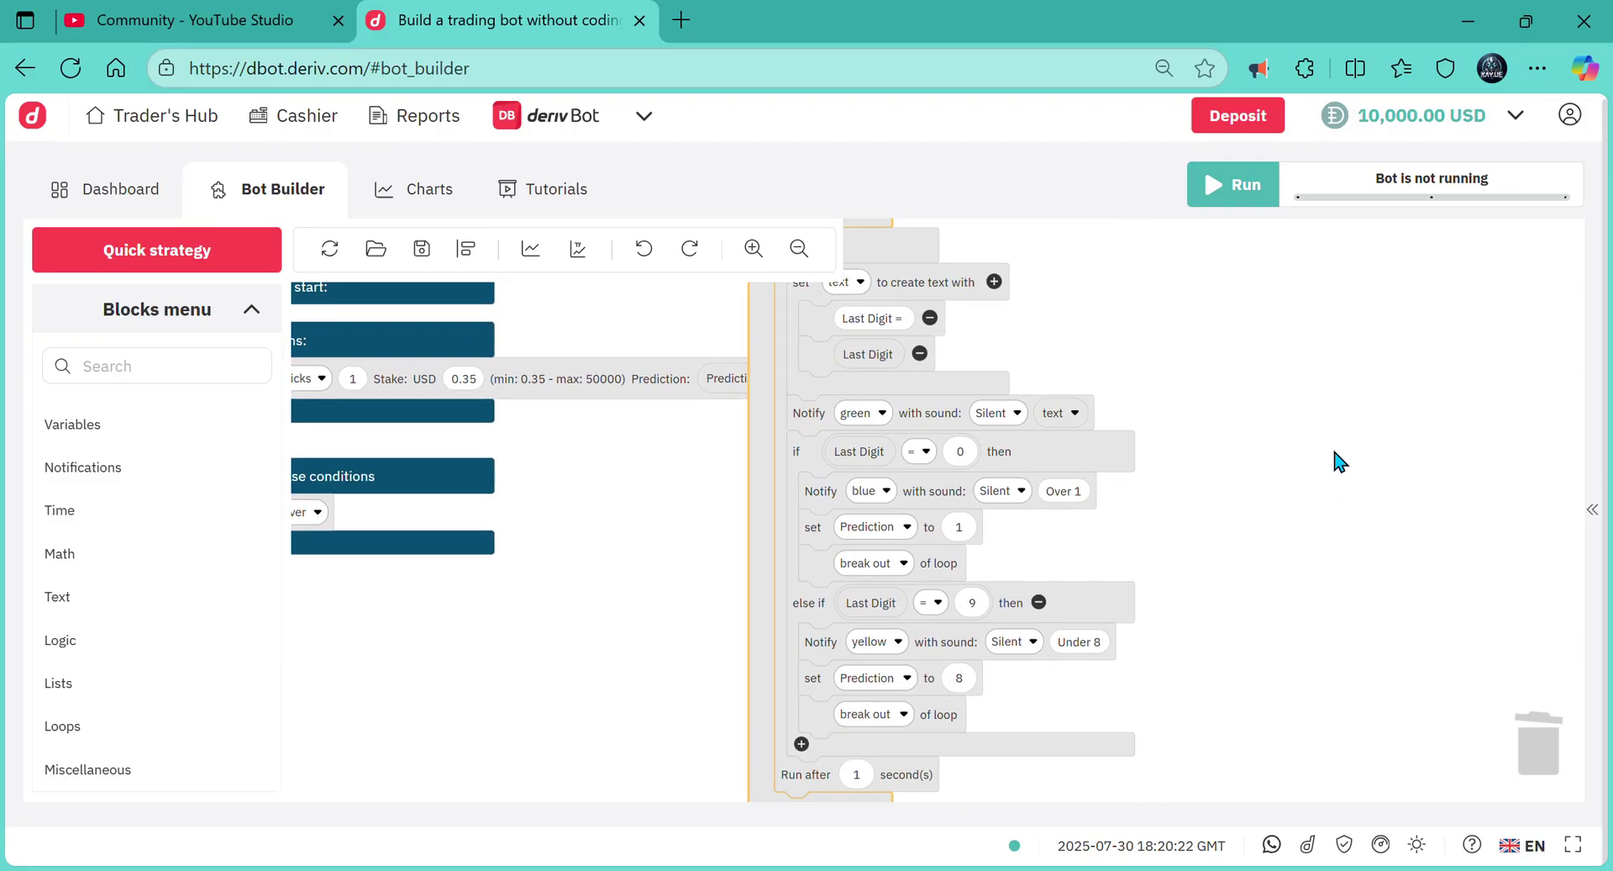
scroll(1177, 546, "up", 5)
left_click_drag(943, 418, 402, 595)
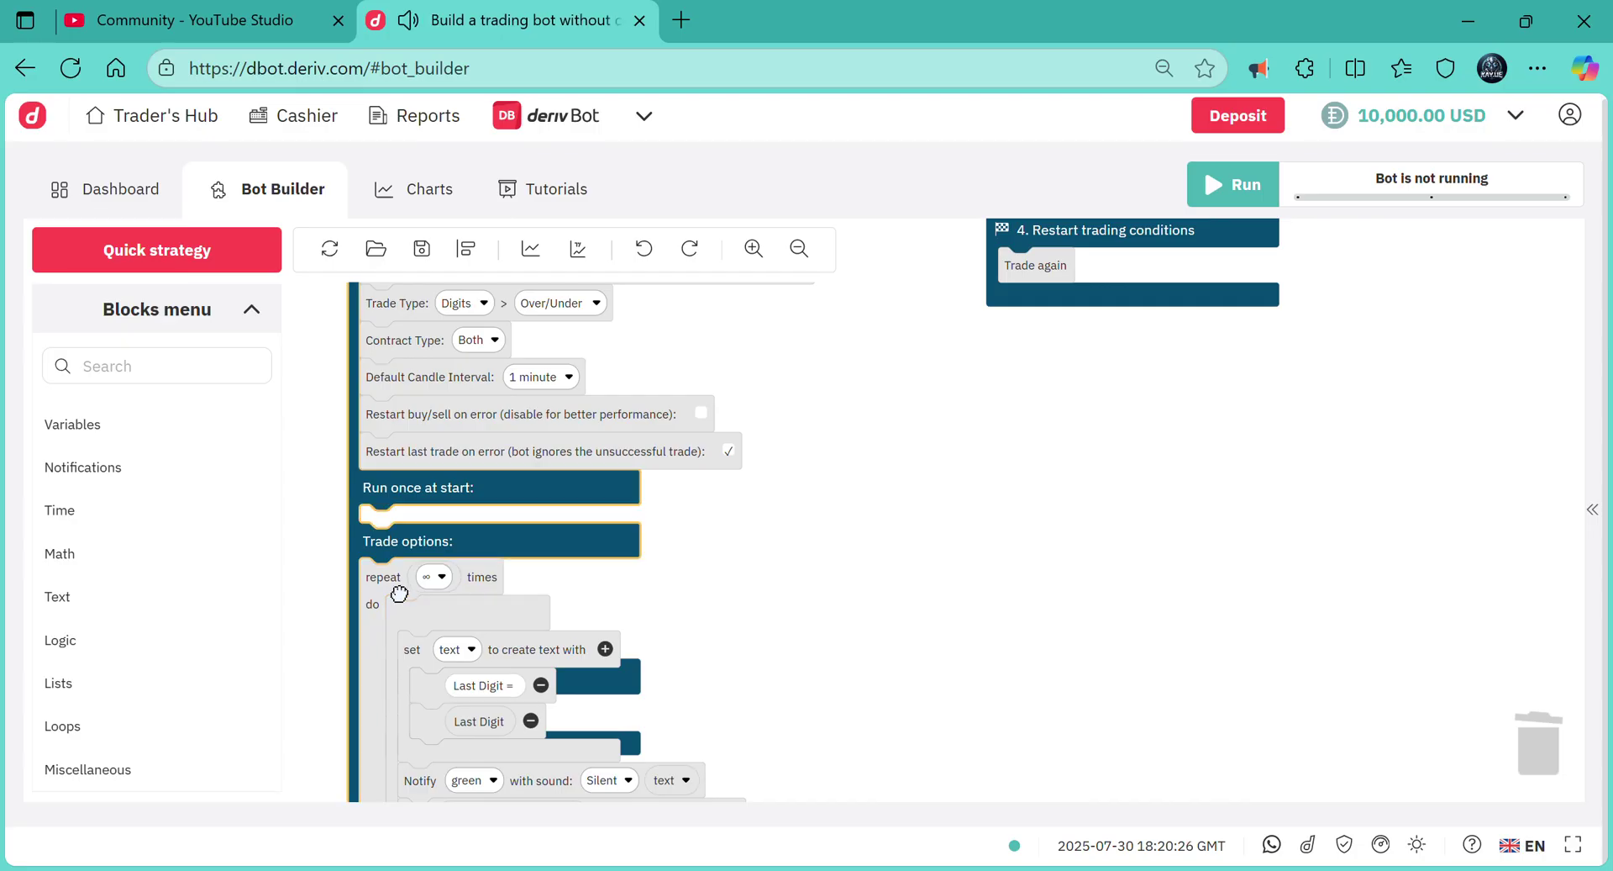
right_click(382, 590)
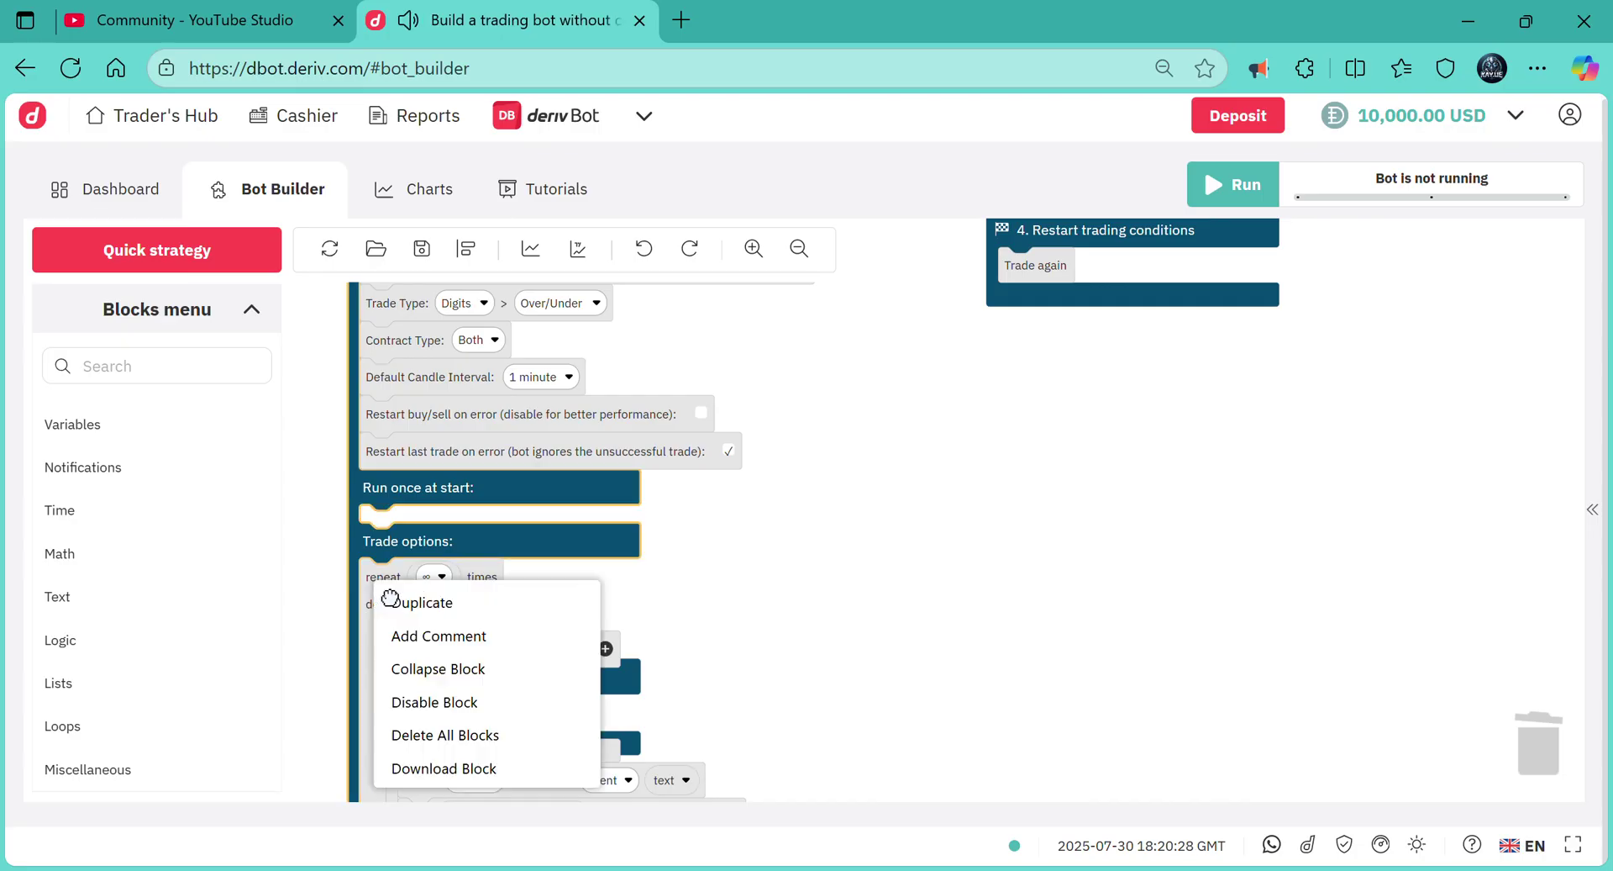
left_click(455, 669)
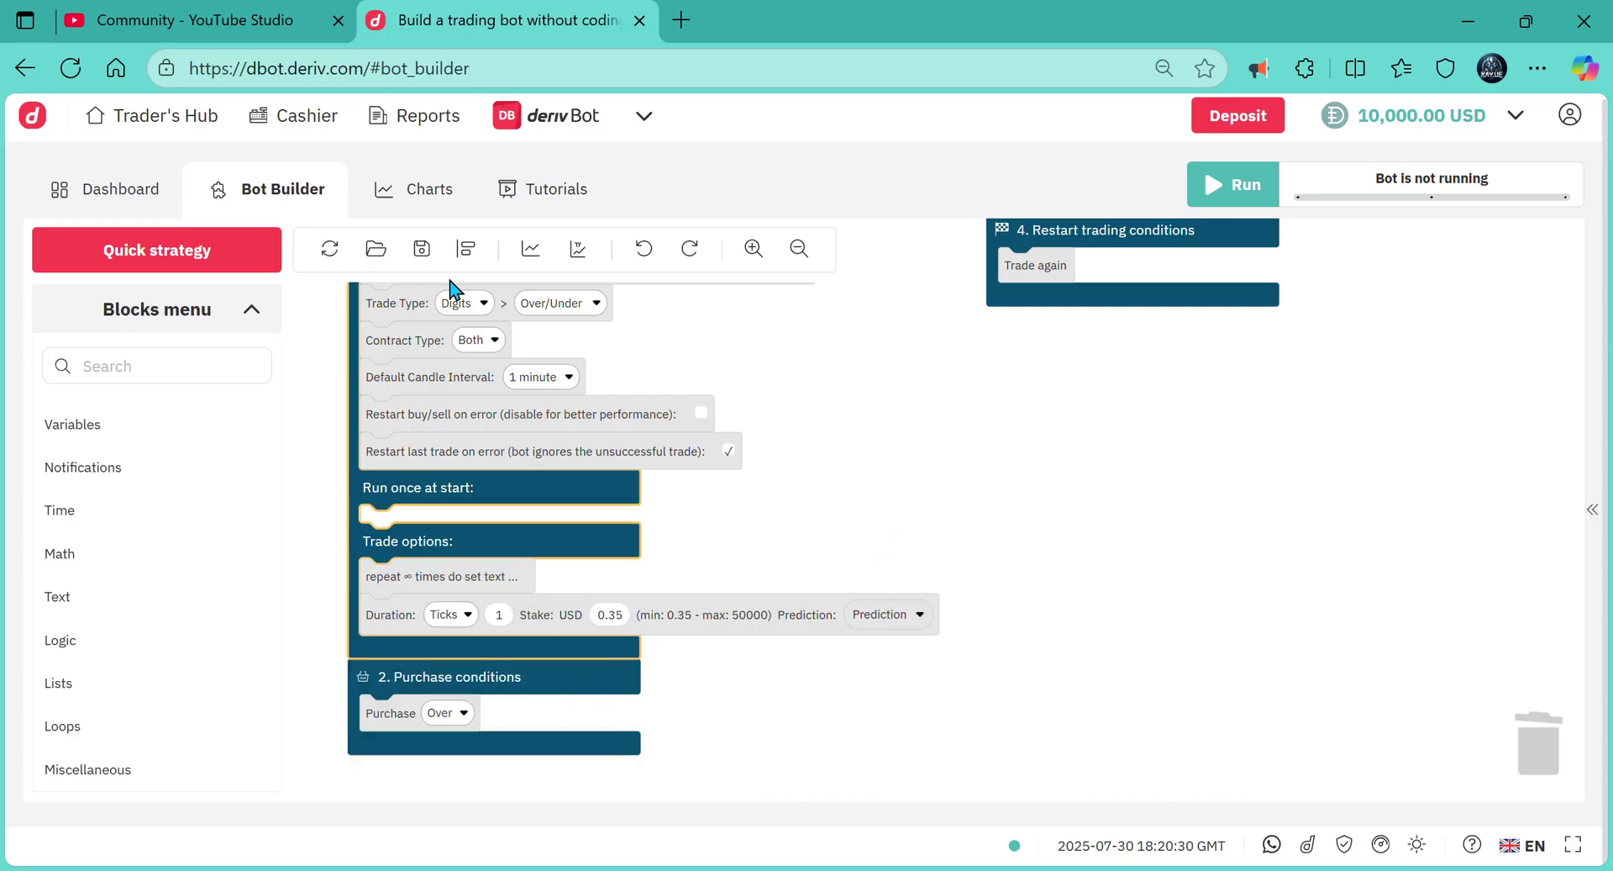
- Browse the Logic blocks, then expand the collapsed repeat loop to show its contents
scroll(773, 580, "down", 1)
scroll(821, 569, "down", 3)
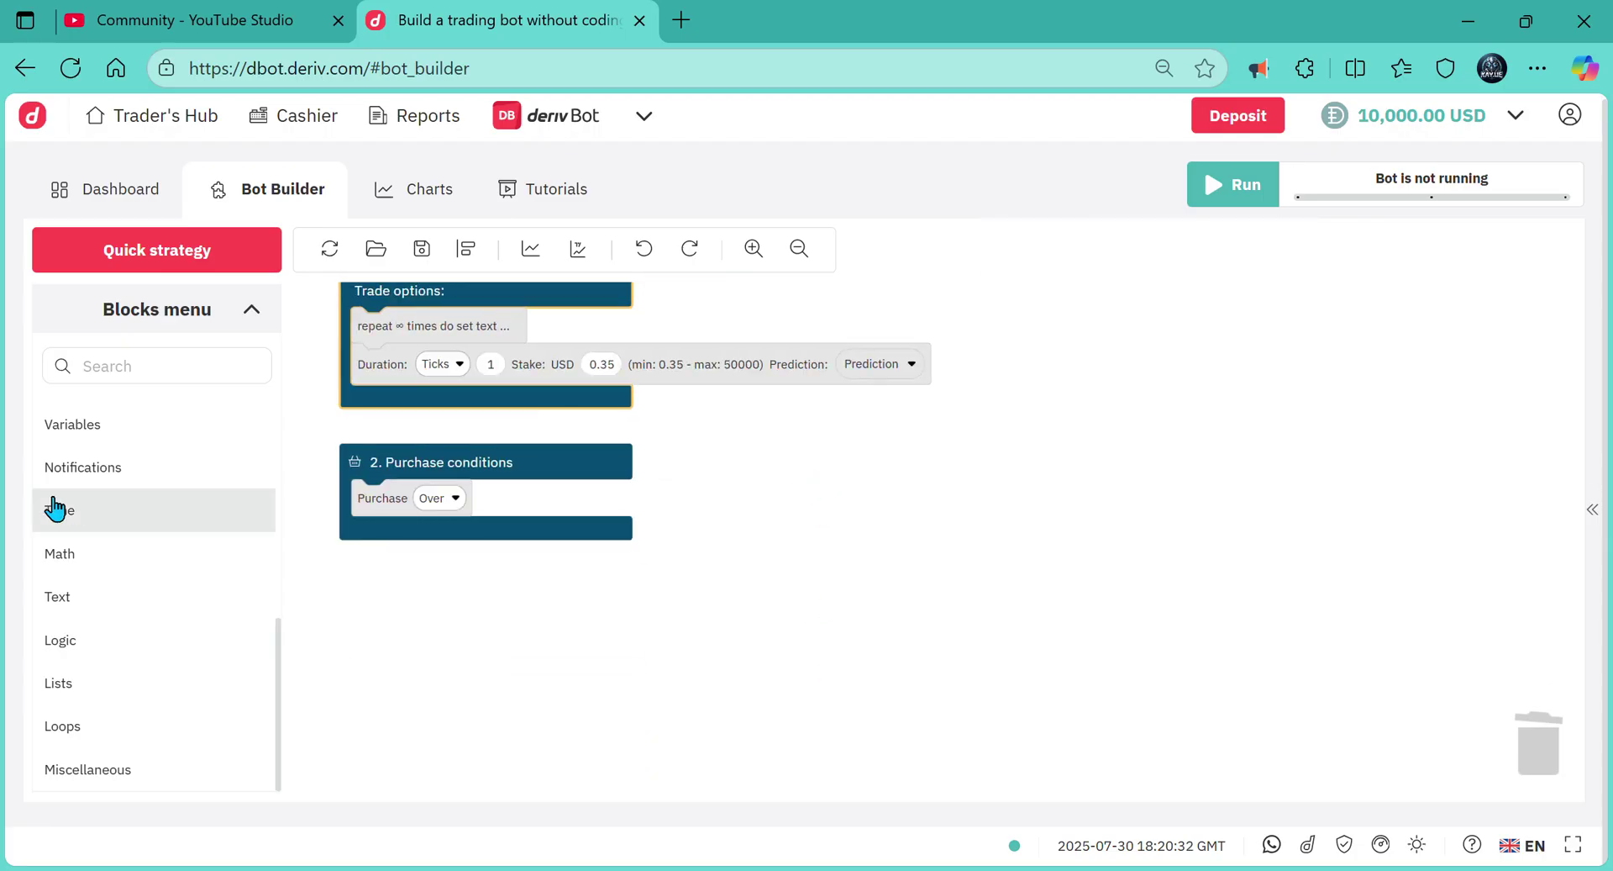
left_click(100, 646)
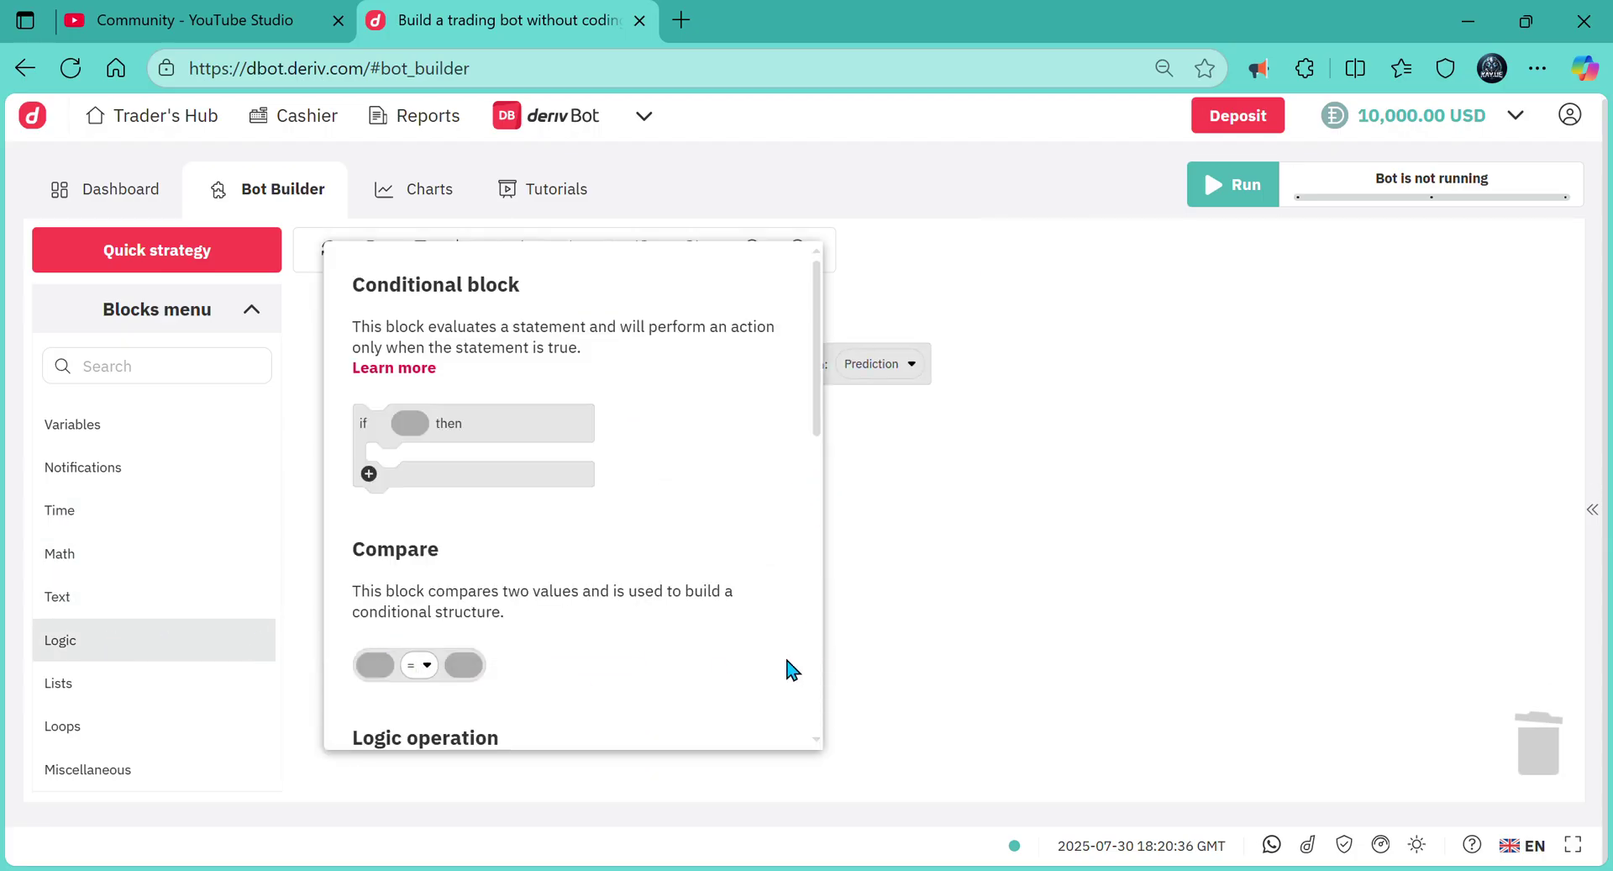
left_click(1052, 615)
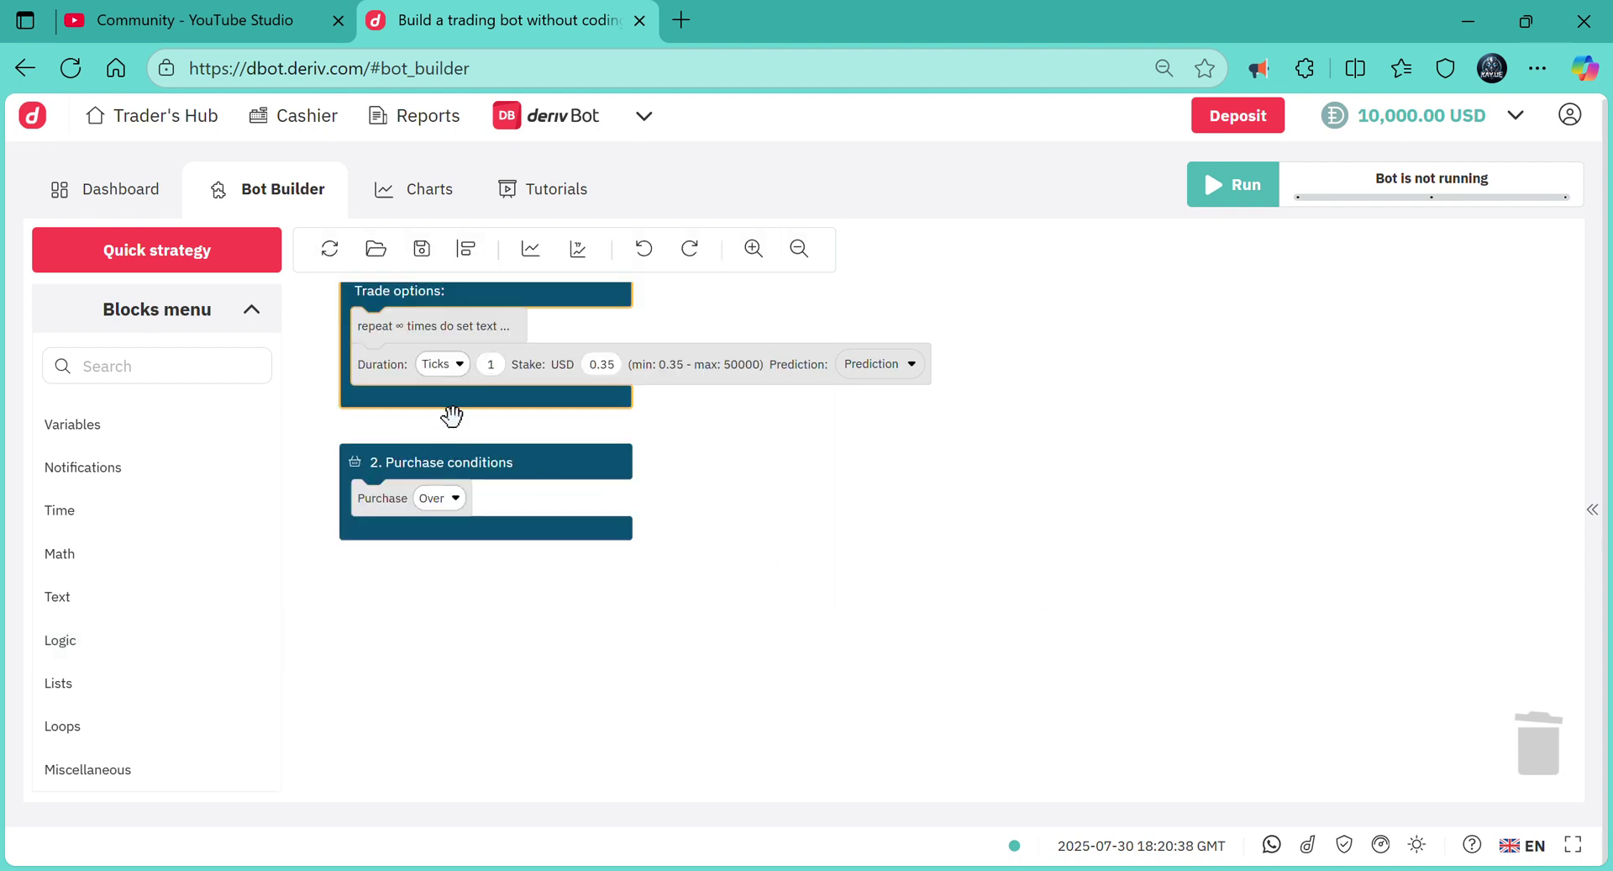
right_click(441, 329)
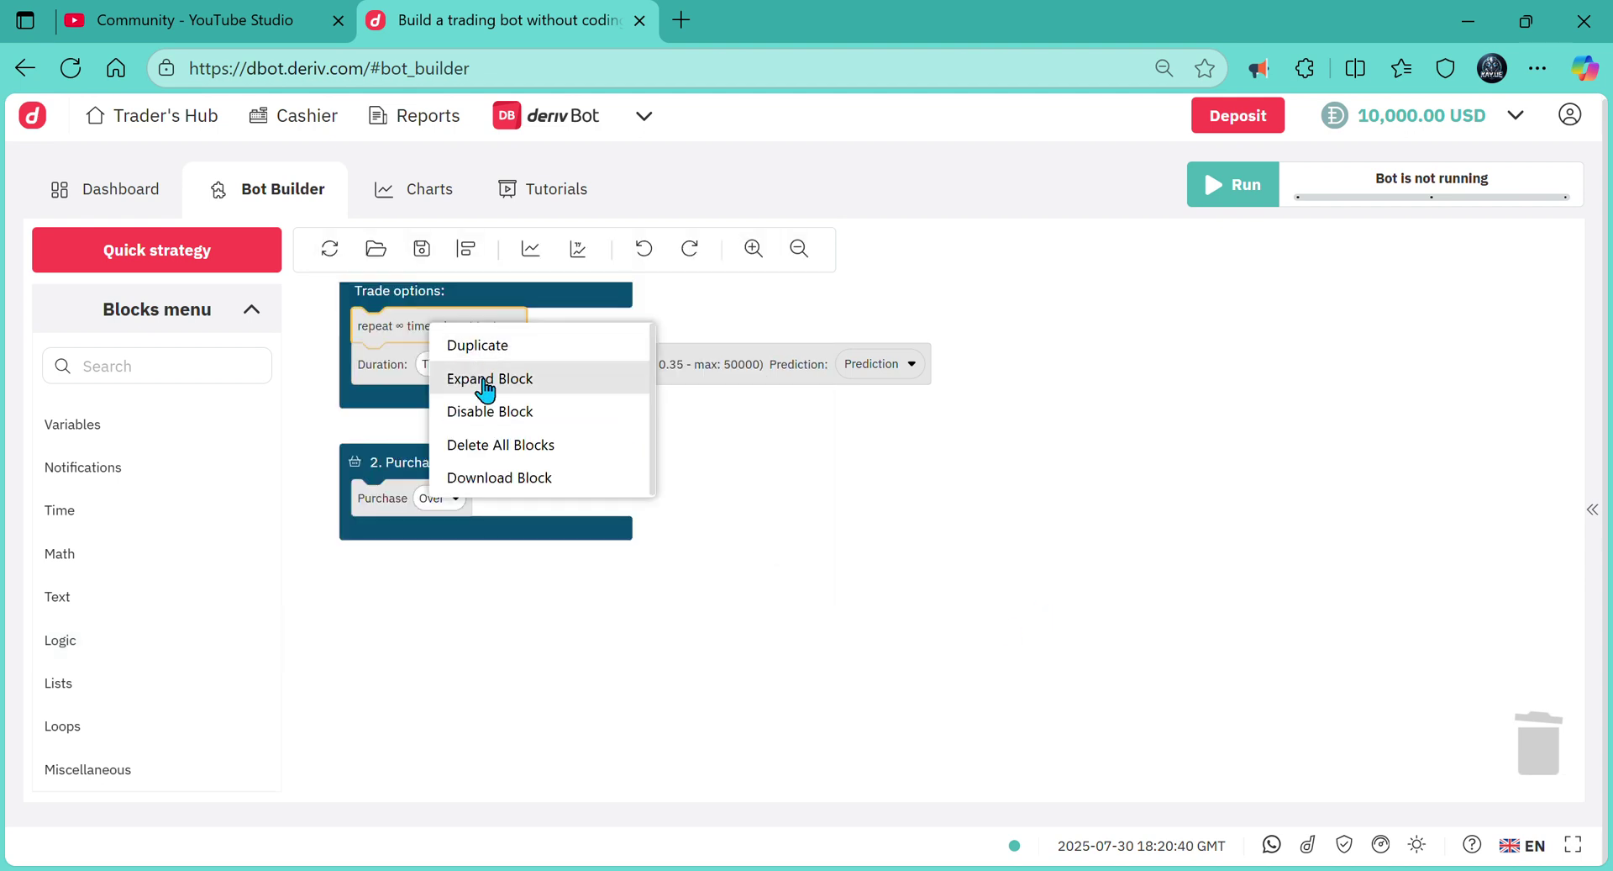
left_click(488, 380)
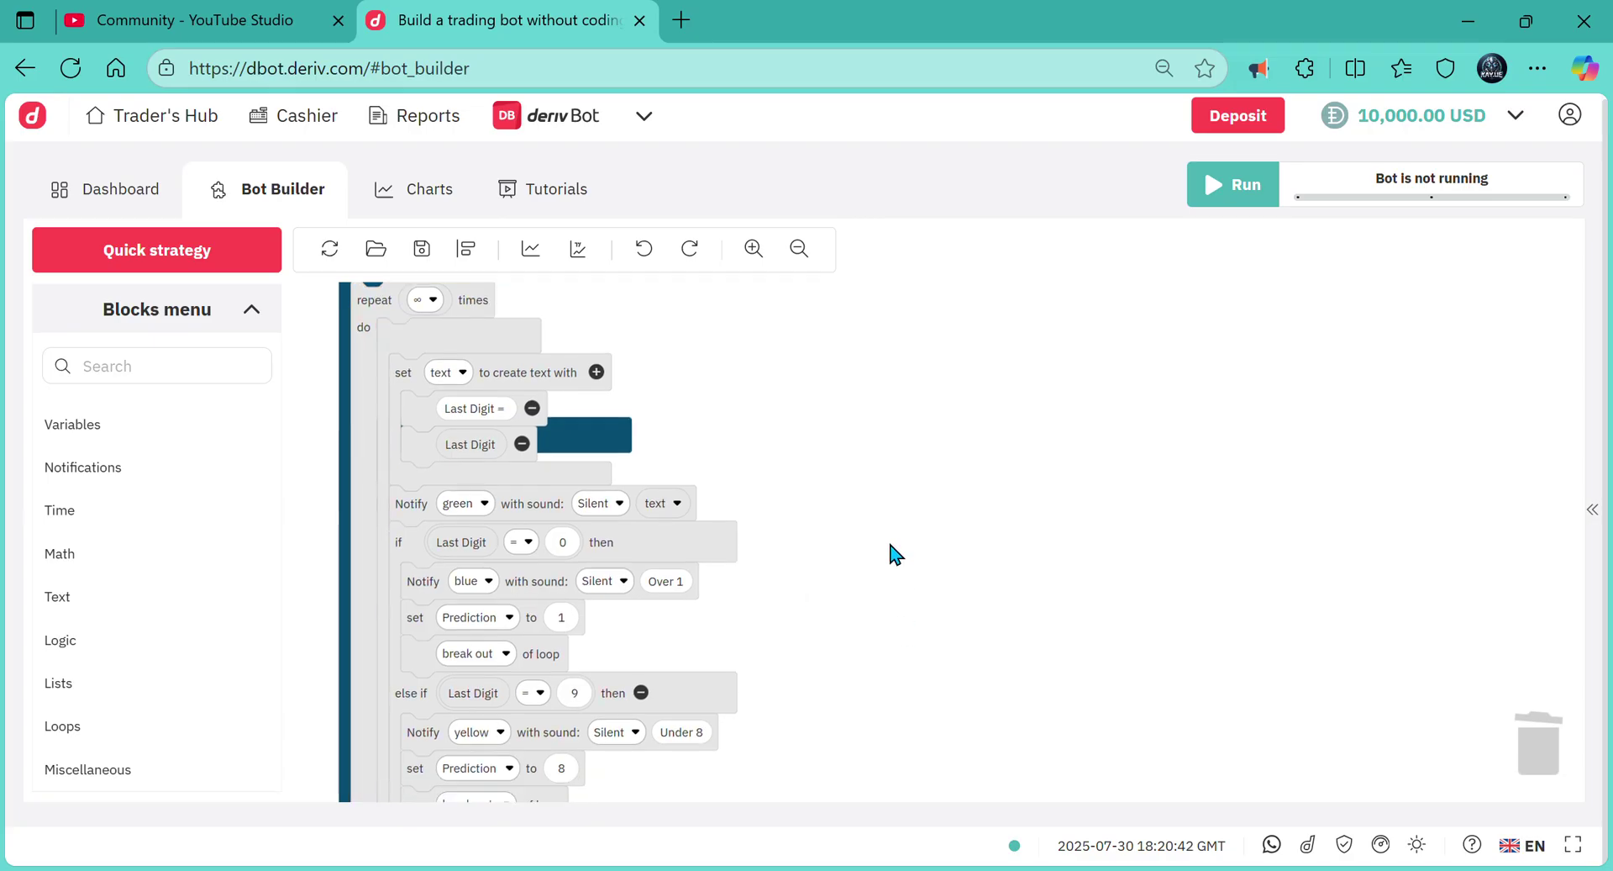
scroll(687, 473, "down", 3)
- Duplicate the Last Digit 0/9 if/else-if block and move the copy beside the main stack
right_click(678, 447)
left_click(707, 455)
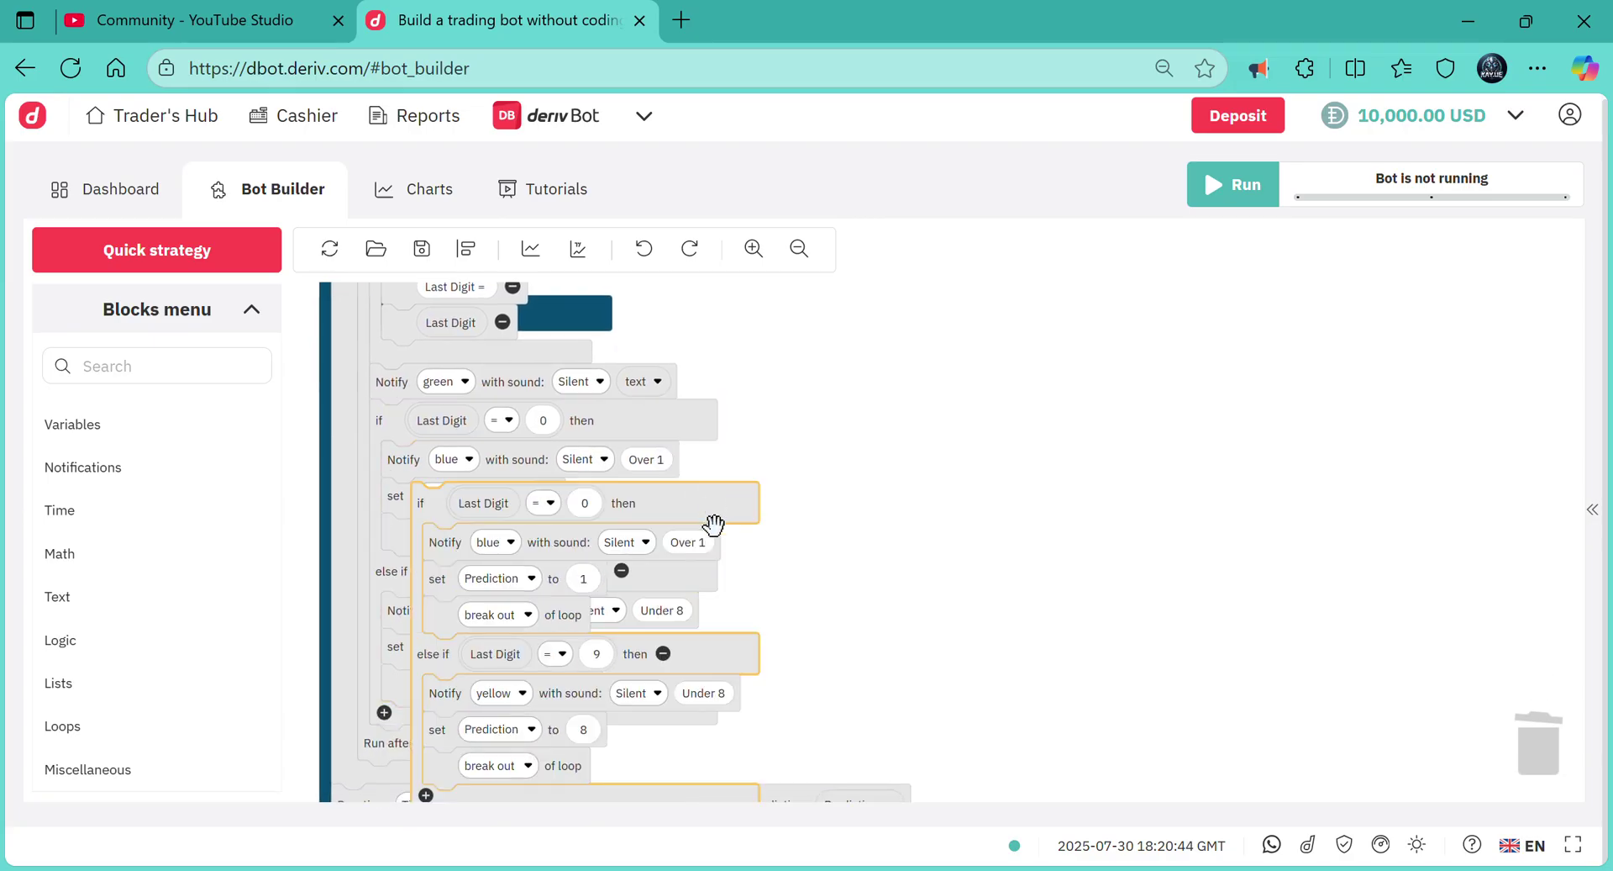
left_click_drag(734, 519, 1219, 496)
scroll(494, 347, "up", 3)
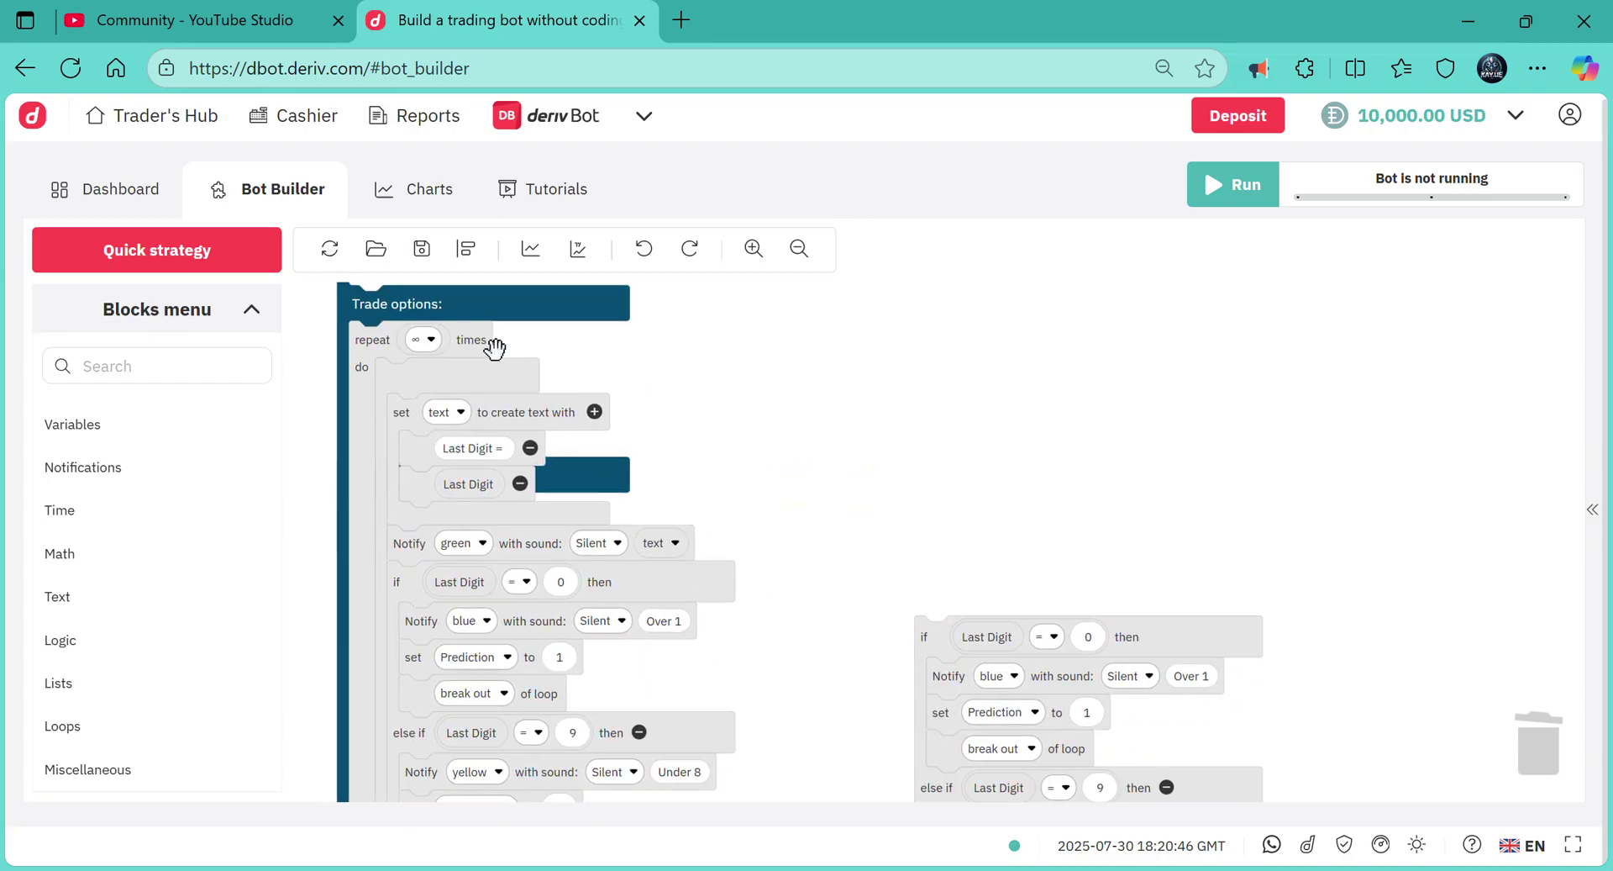
right_click(487, 353)
- Collapse the repeat loop again and move the standalone if/else-if copy up and left
left_click(535, 430)
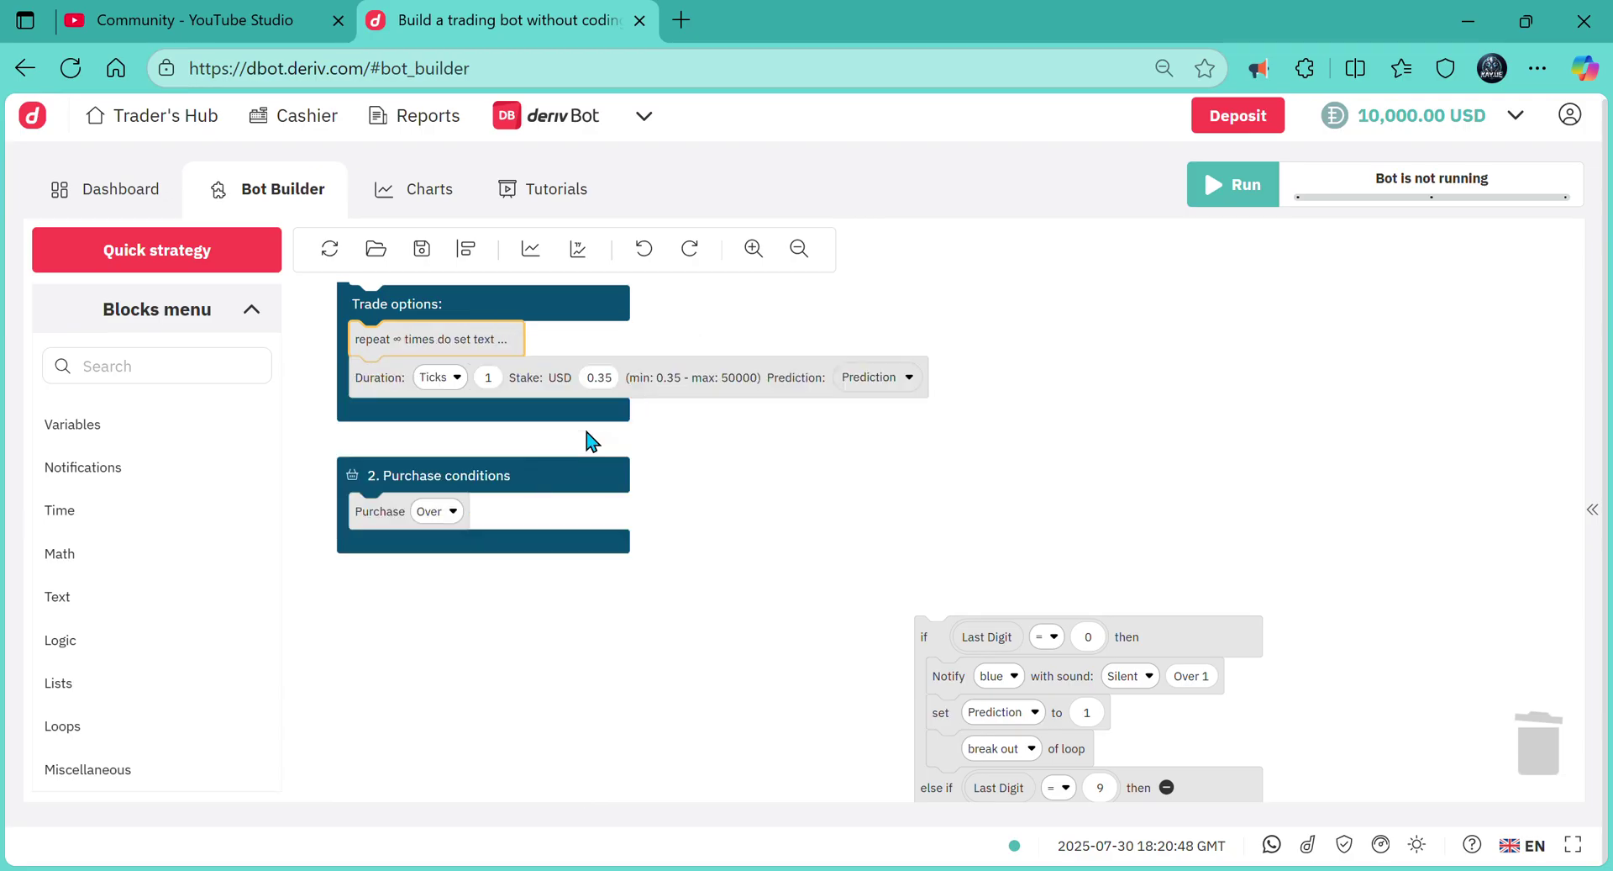
scroll(828, 440, "down", 5)
scroll(839, 611, "up", 1)
scroll(991, 496, "up", 1)
mouse_move(990, 497)
left_mouse_down()
mouse_move(906, 475)
mouse_move(843, 377)
left_mouse_up()
- Delete the Notify, set Prediction and break-out blocks from the copy's branches
left_click(894, 423)
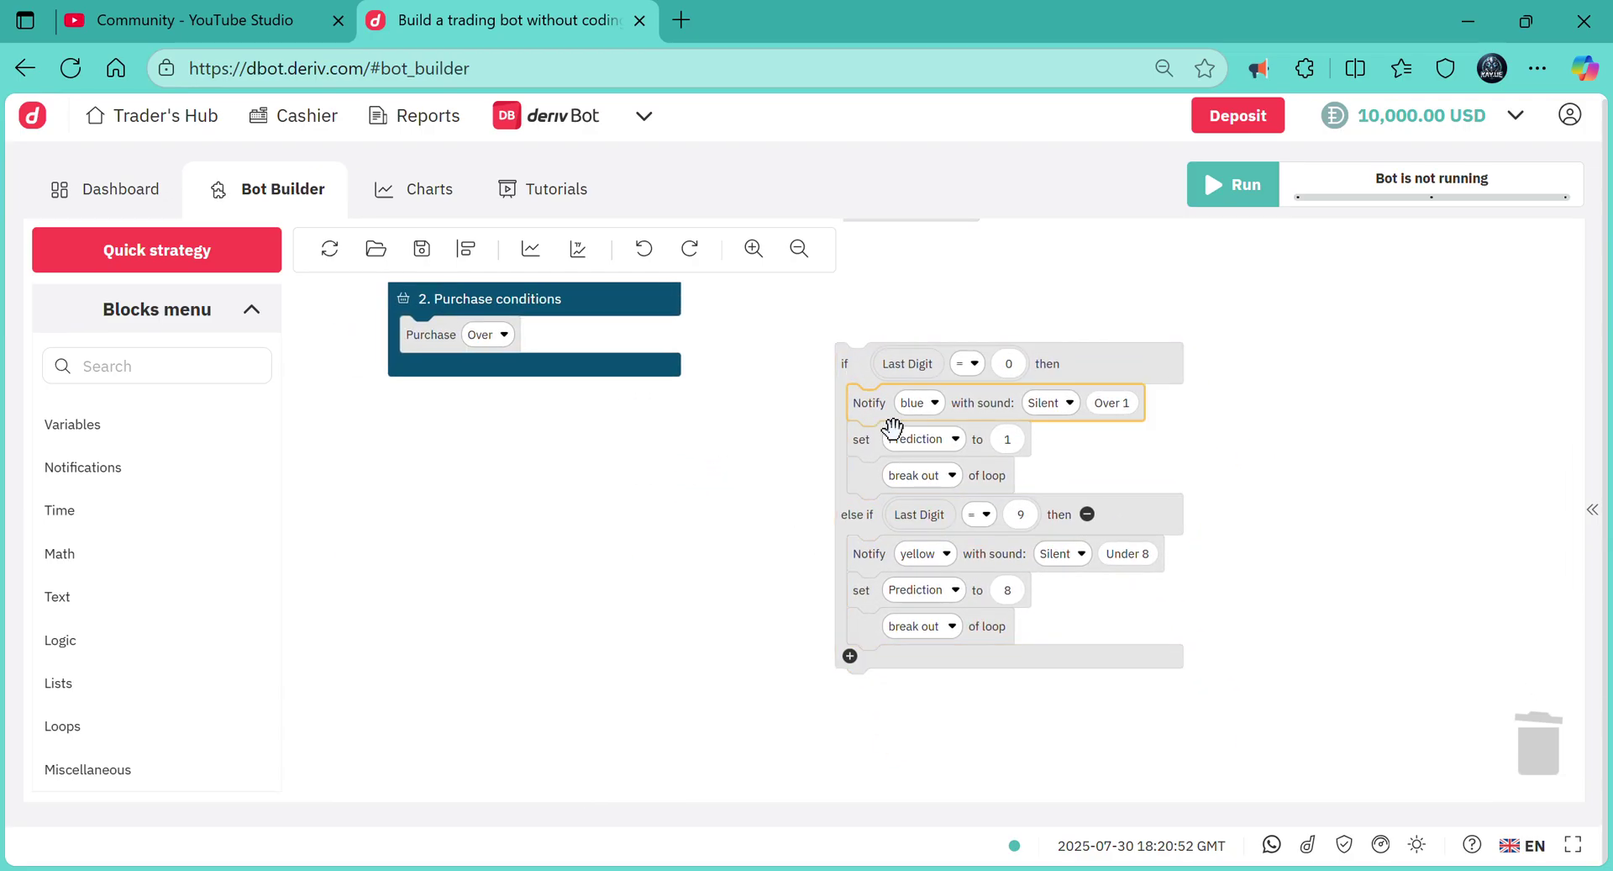
key("Delete")
key("Delete")
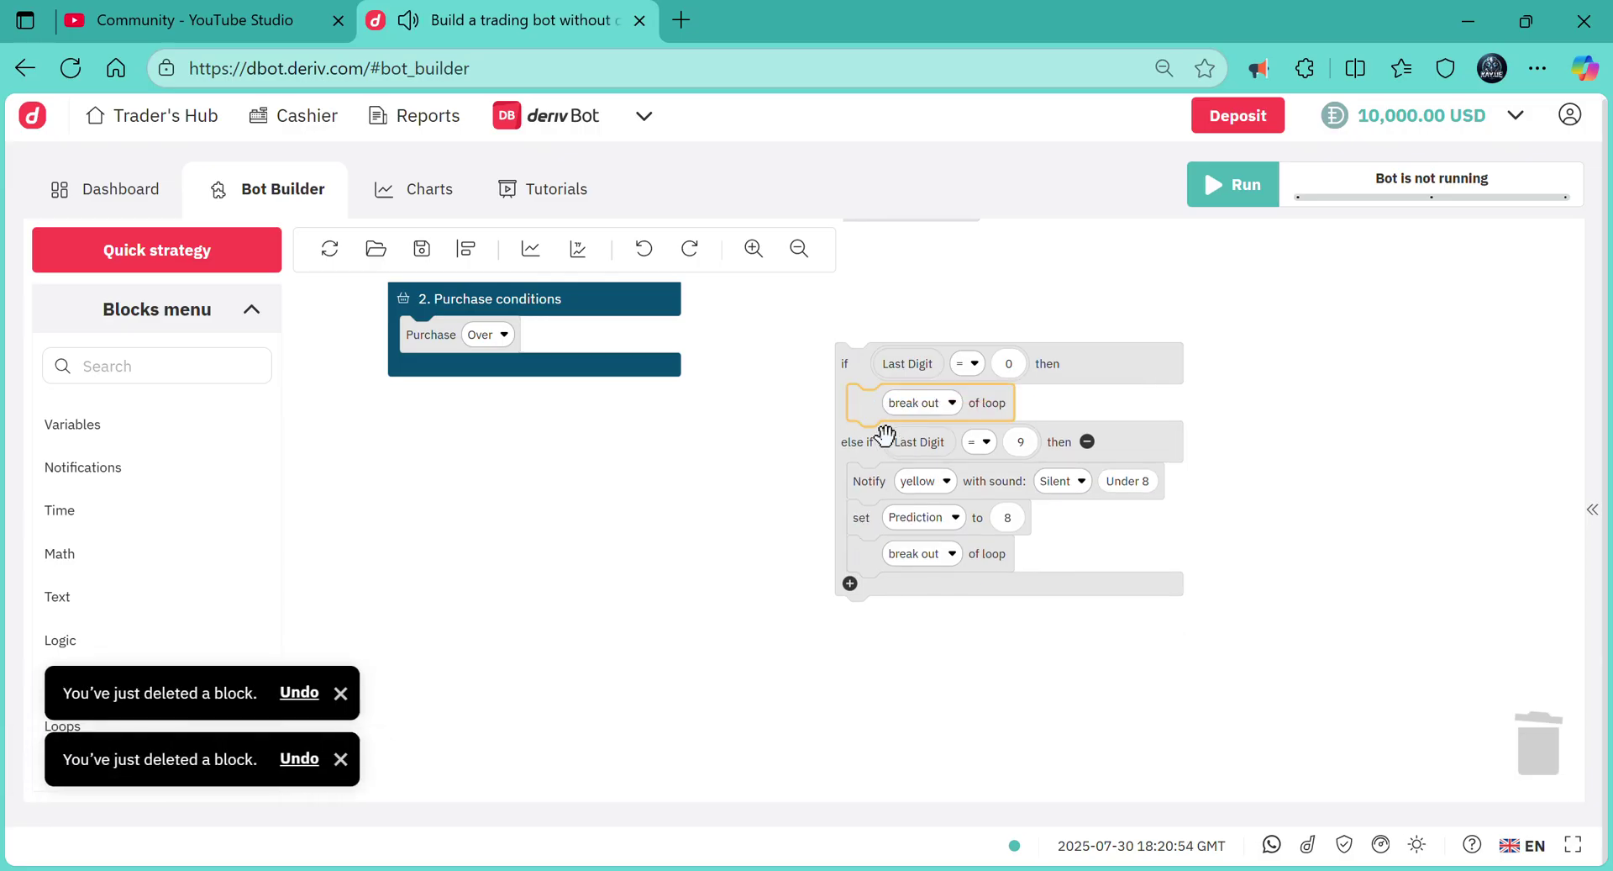
key("Delete")
left_click(890, 469)
key("Delete")
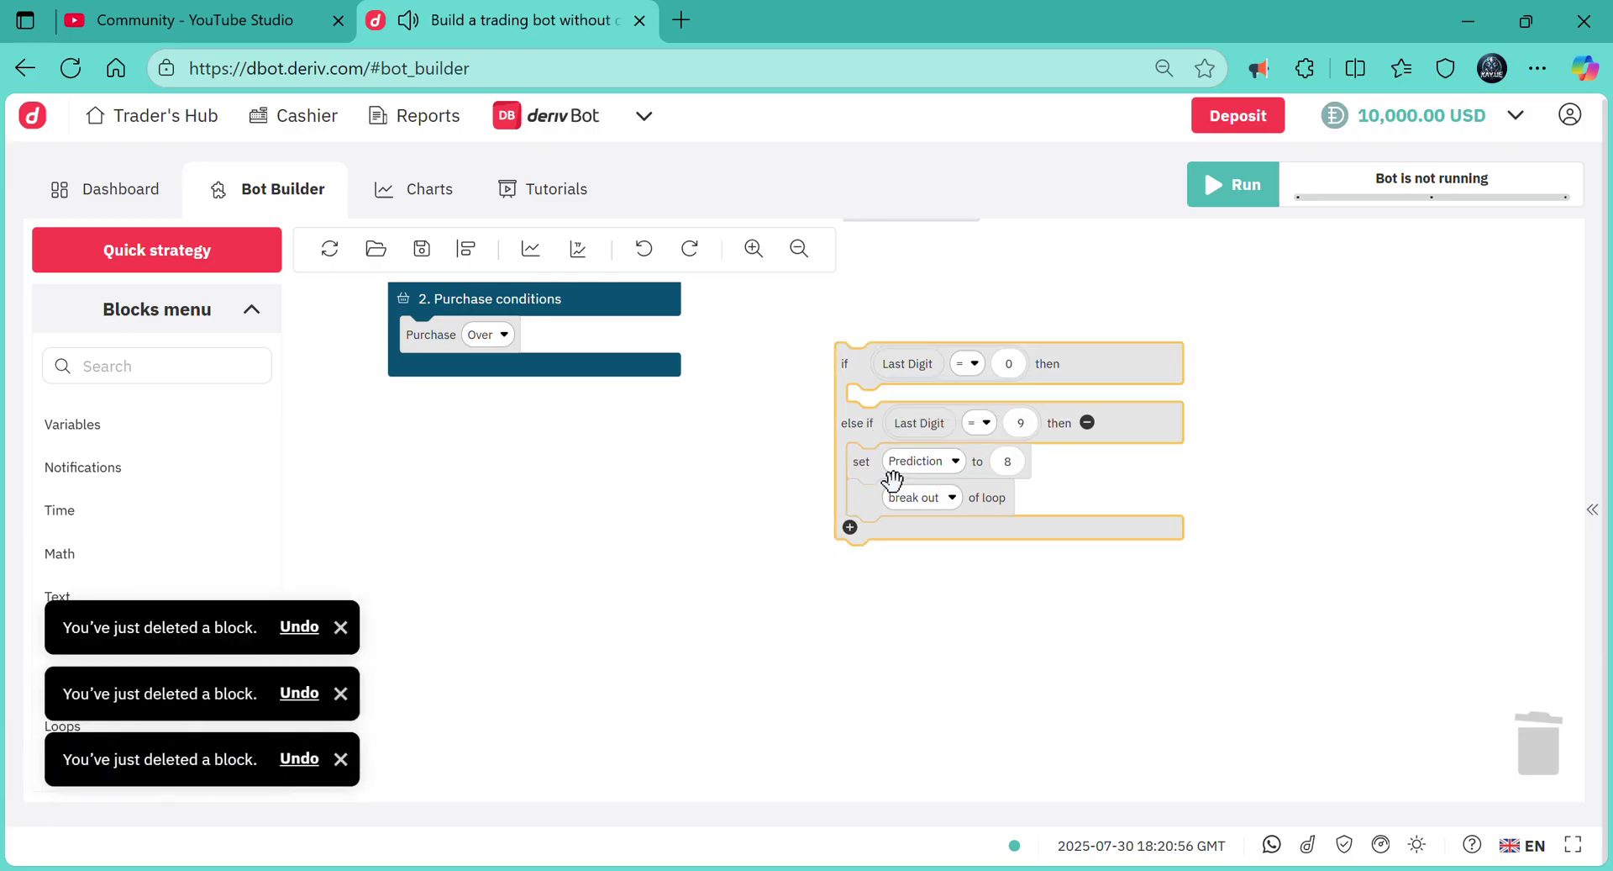
left_click(892, 474)
key("Delete")
key("Delete")
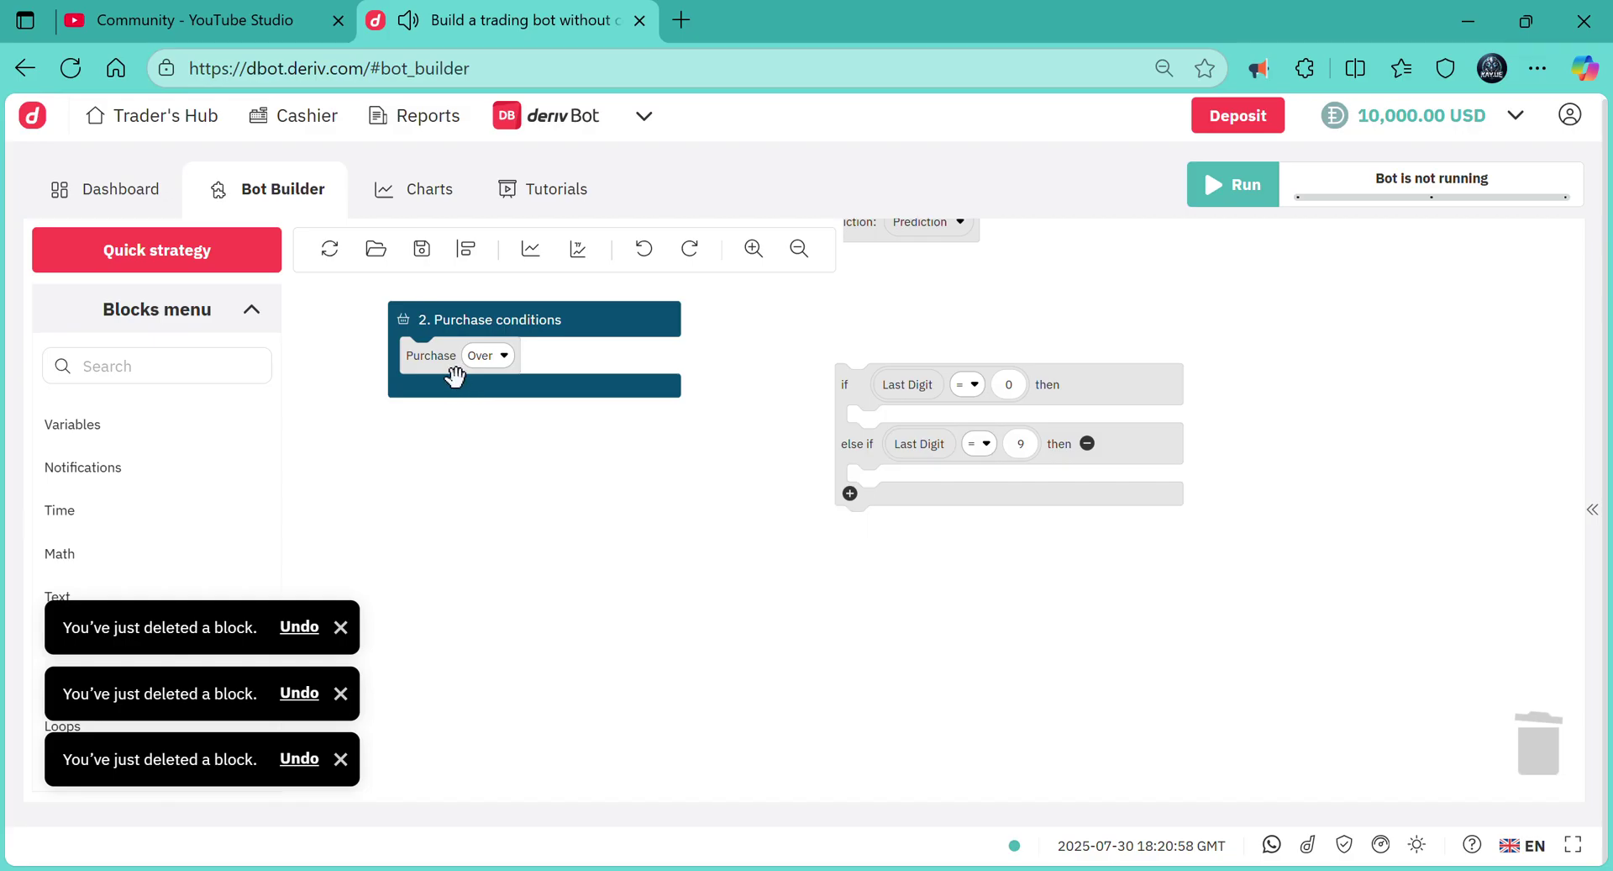
- Put a Purchase Over block in the if branch and a pasted copy in else-if
left_click_drag(455, 376, 895, 444)
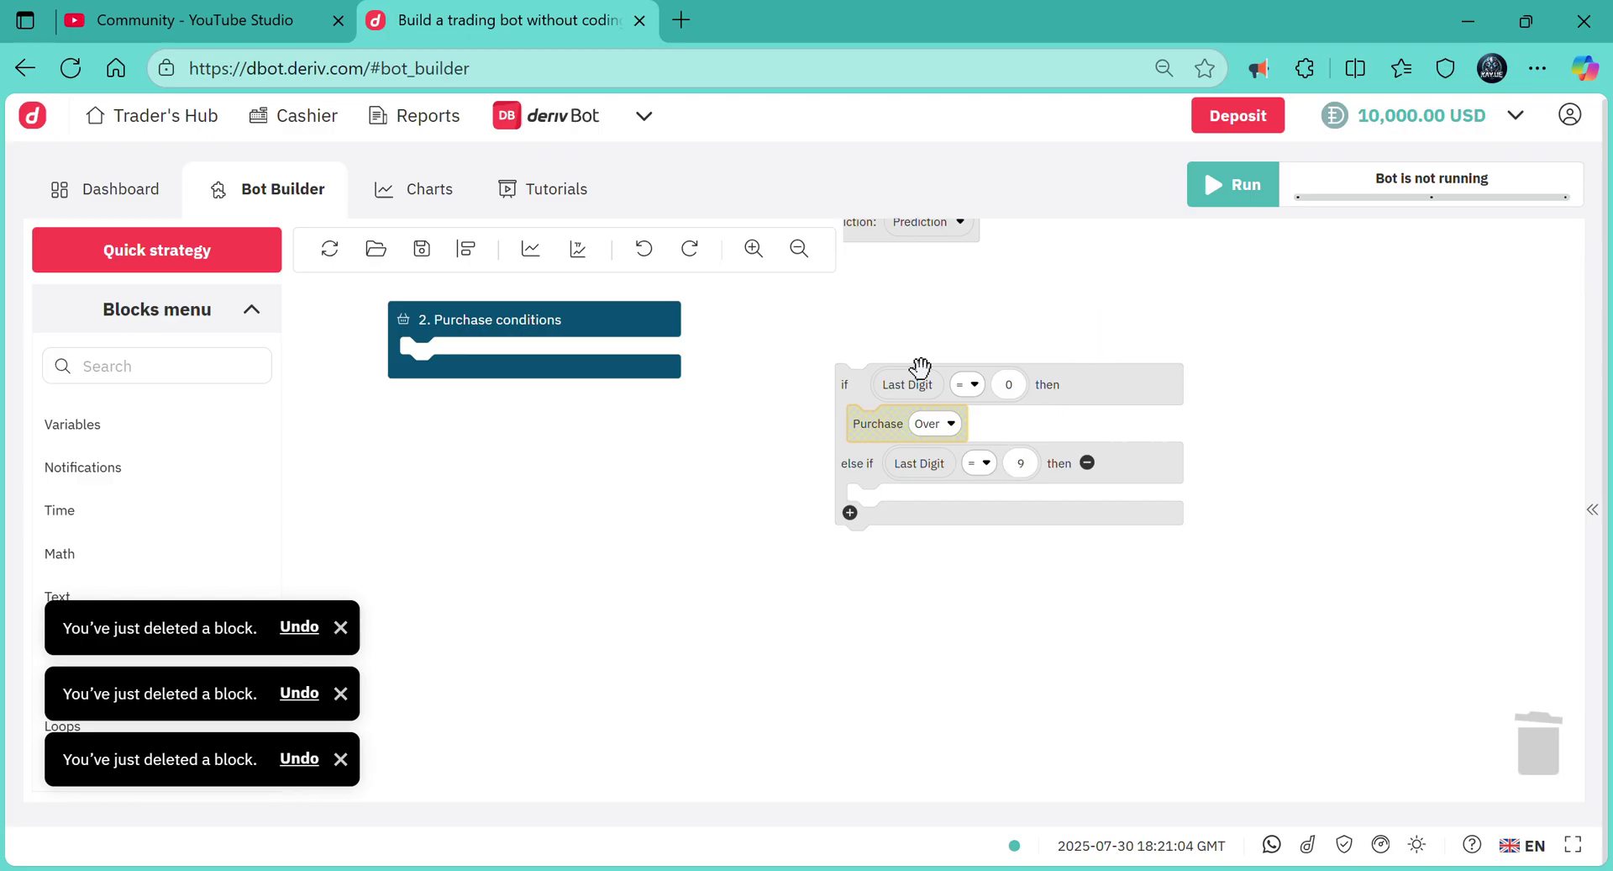
left_click(897, 452)
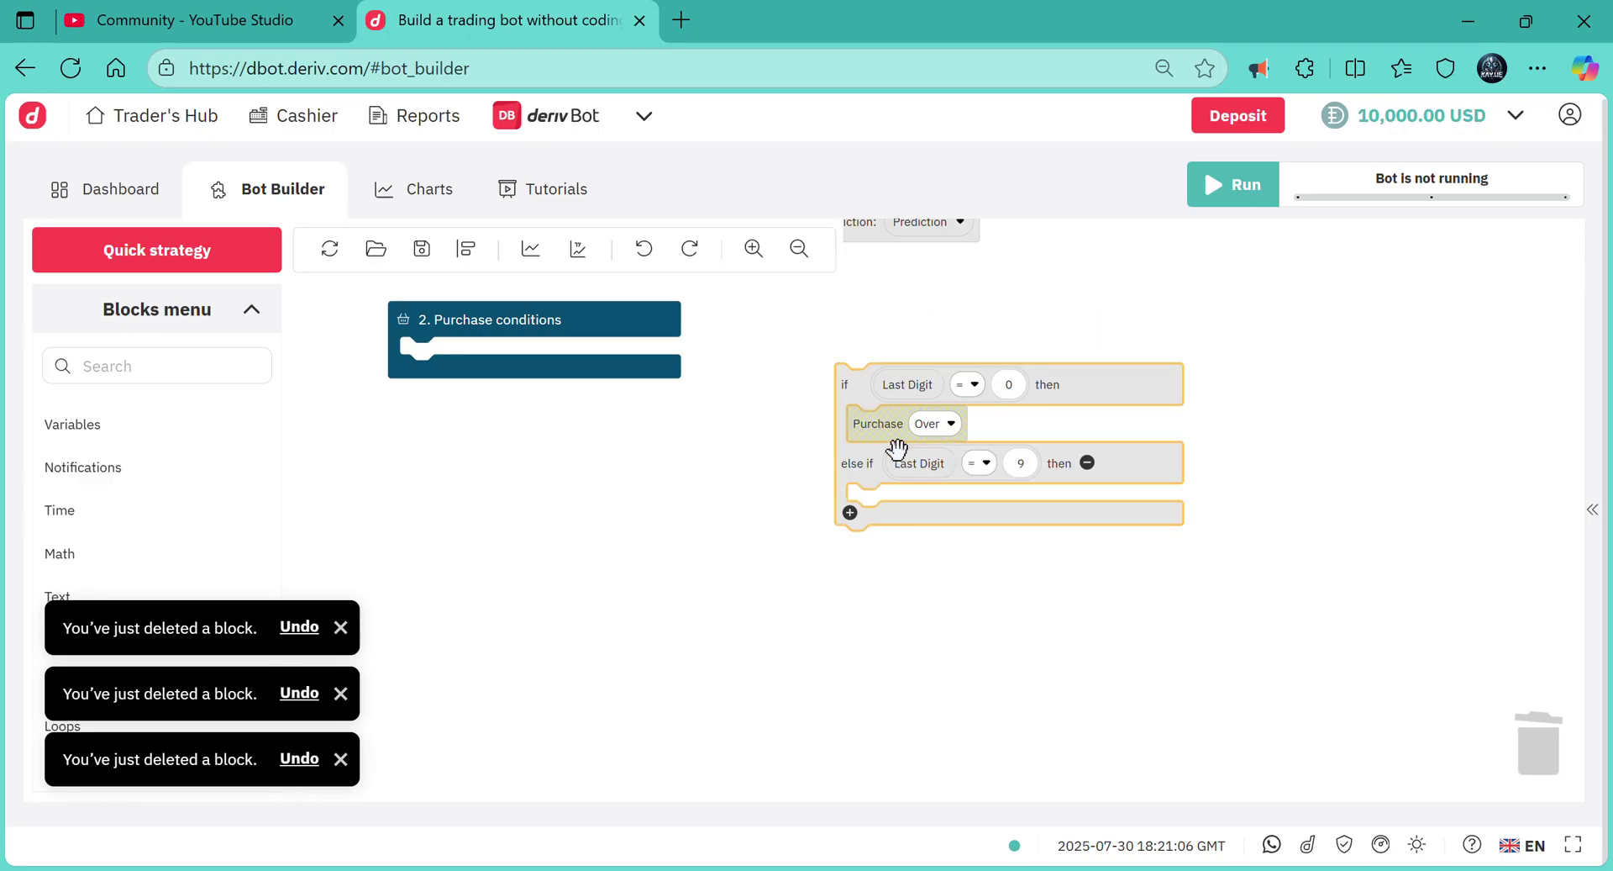
key("ctrl+c")
key("ctrl+v")
left_click_drag(906, 467, 918, 504)
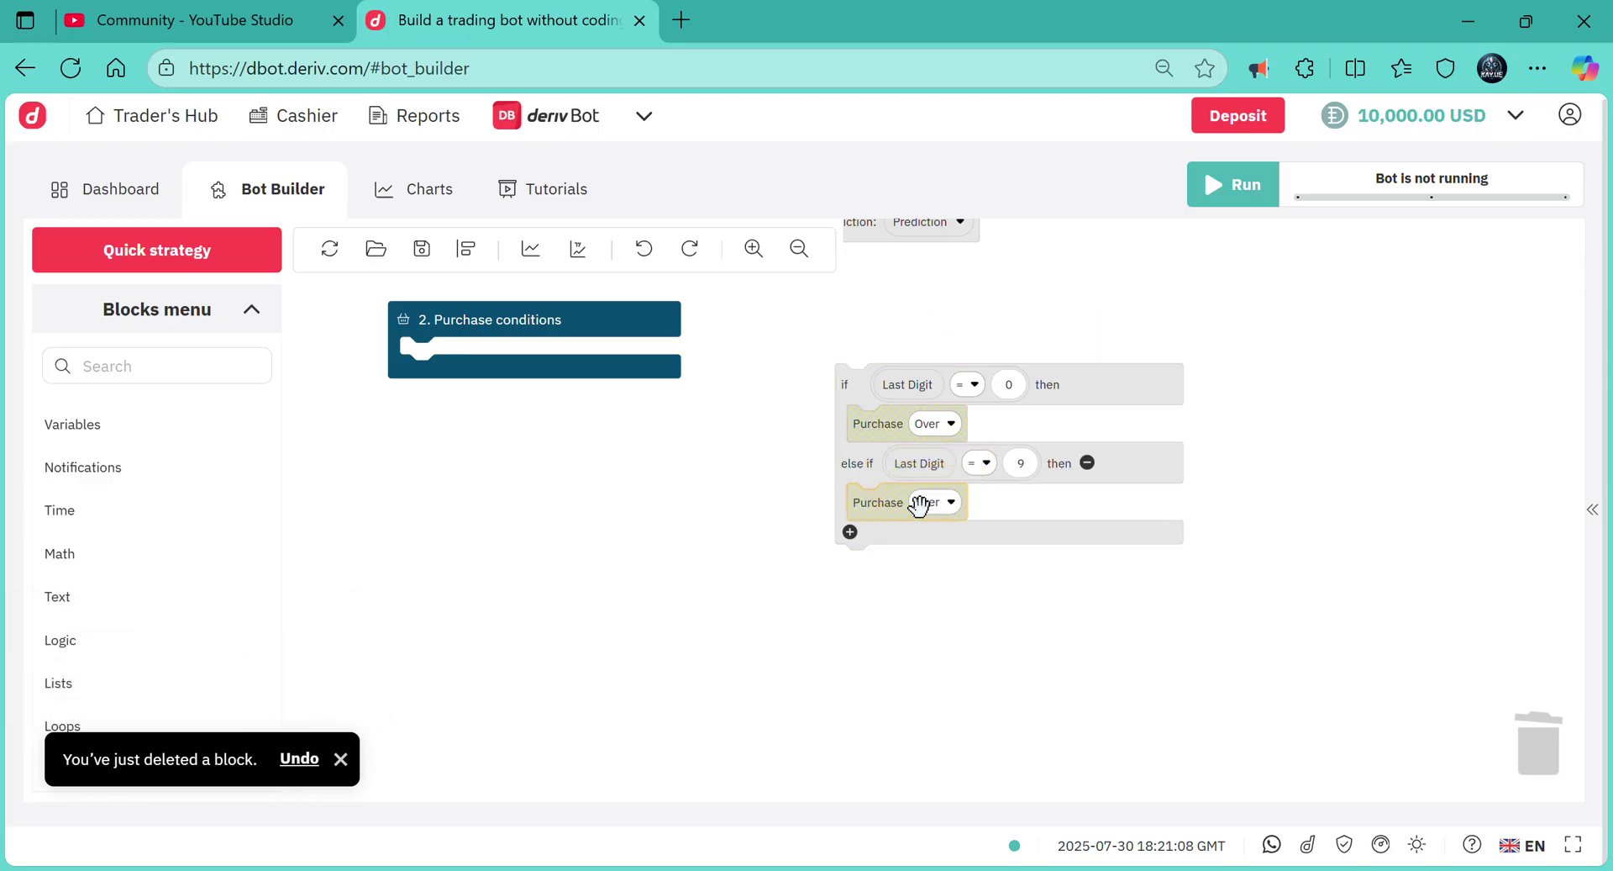
left_click(929, 512)
- Switch the else-if purchase to Under and delete both Last Digit conditions
left_click(935, 580)
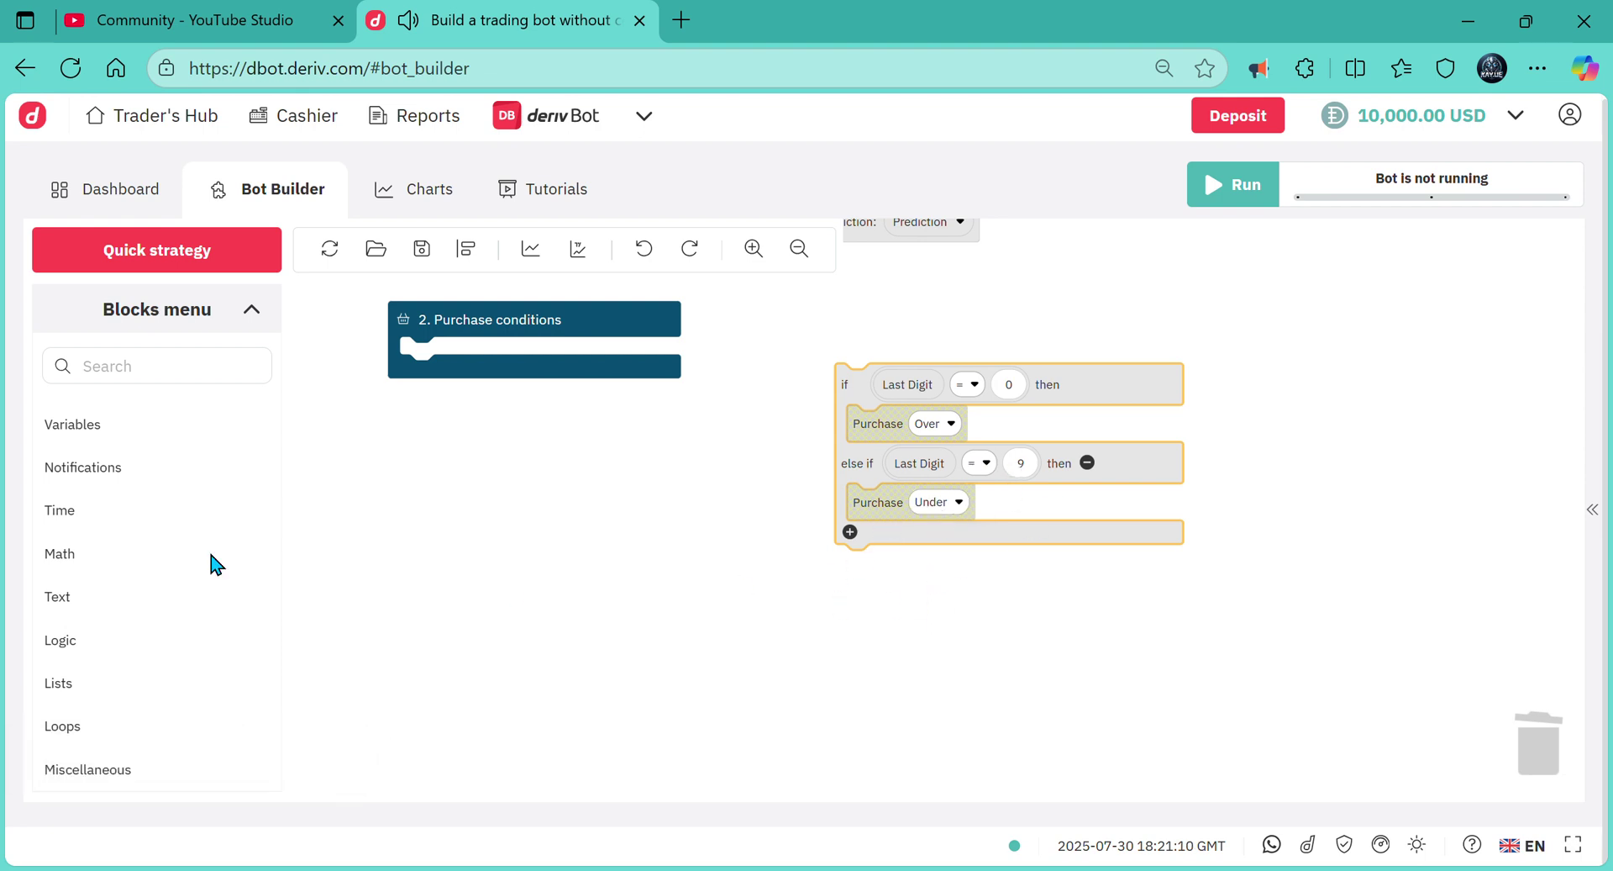
left_click(901, 385)
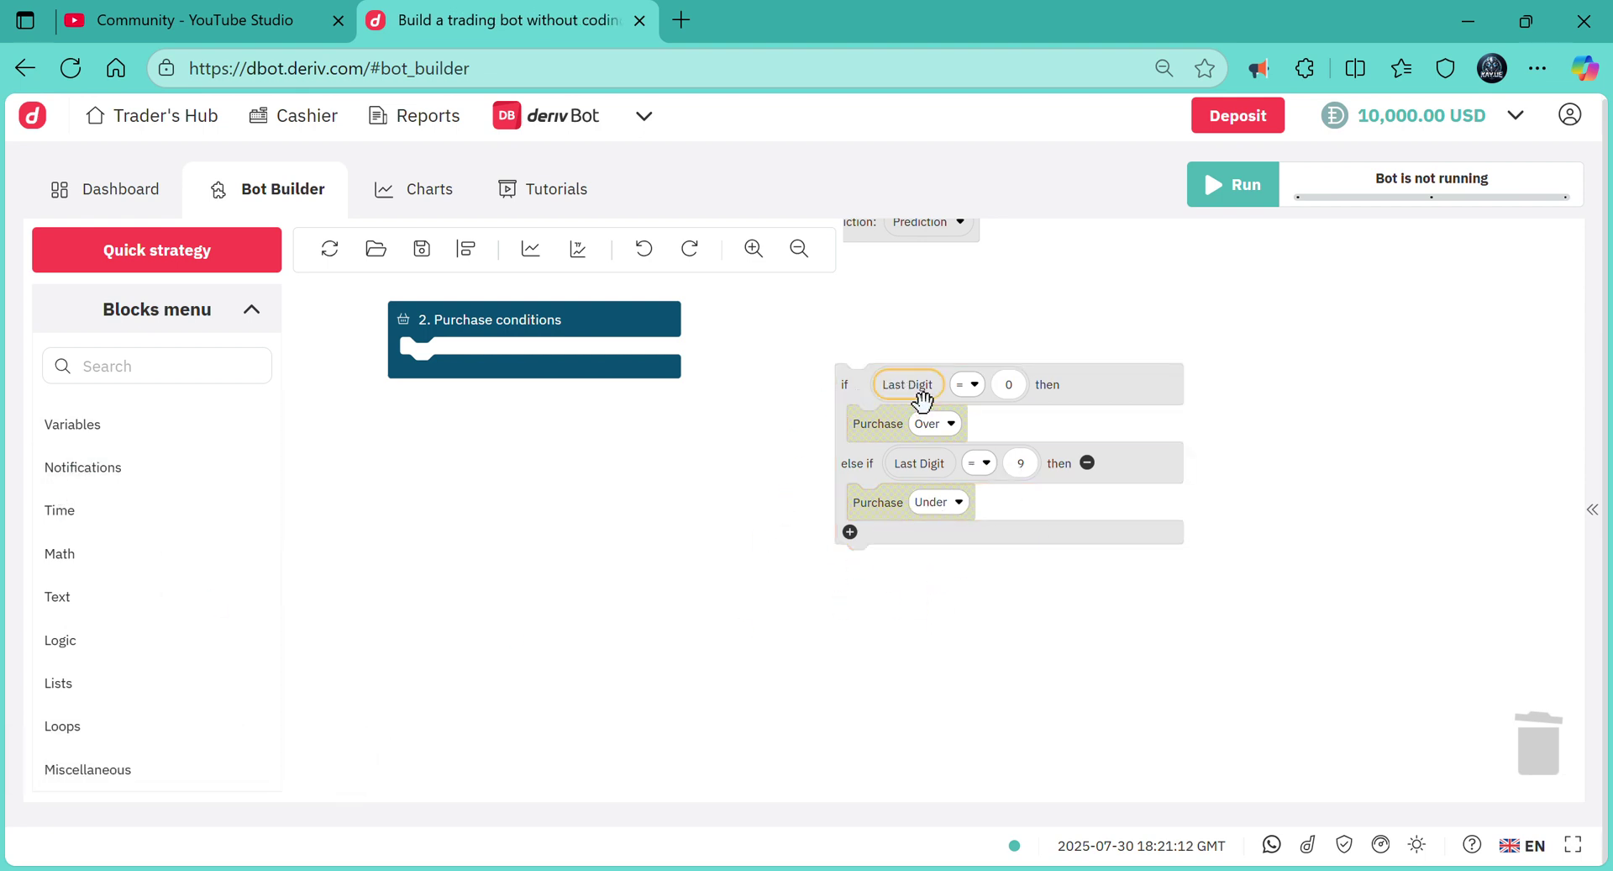
key("Delete")
left_click(920, 463)
key("Delete")
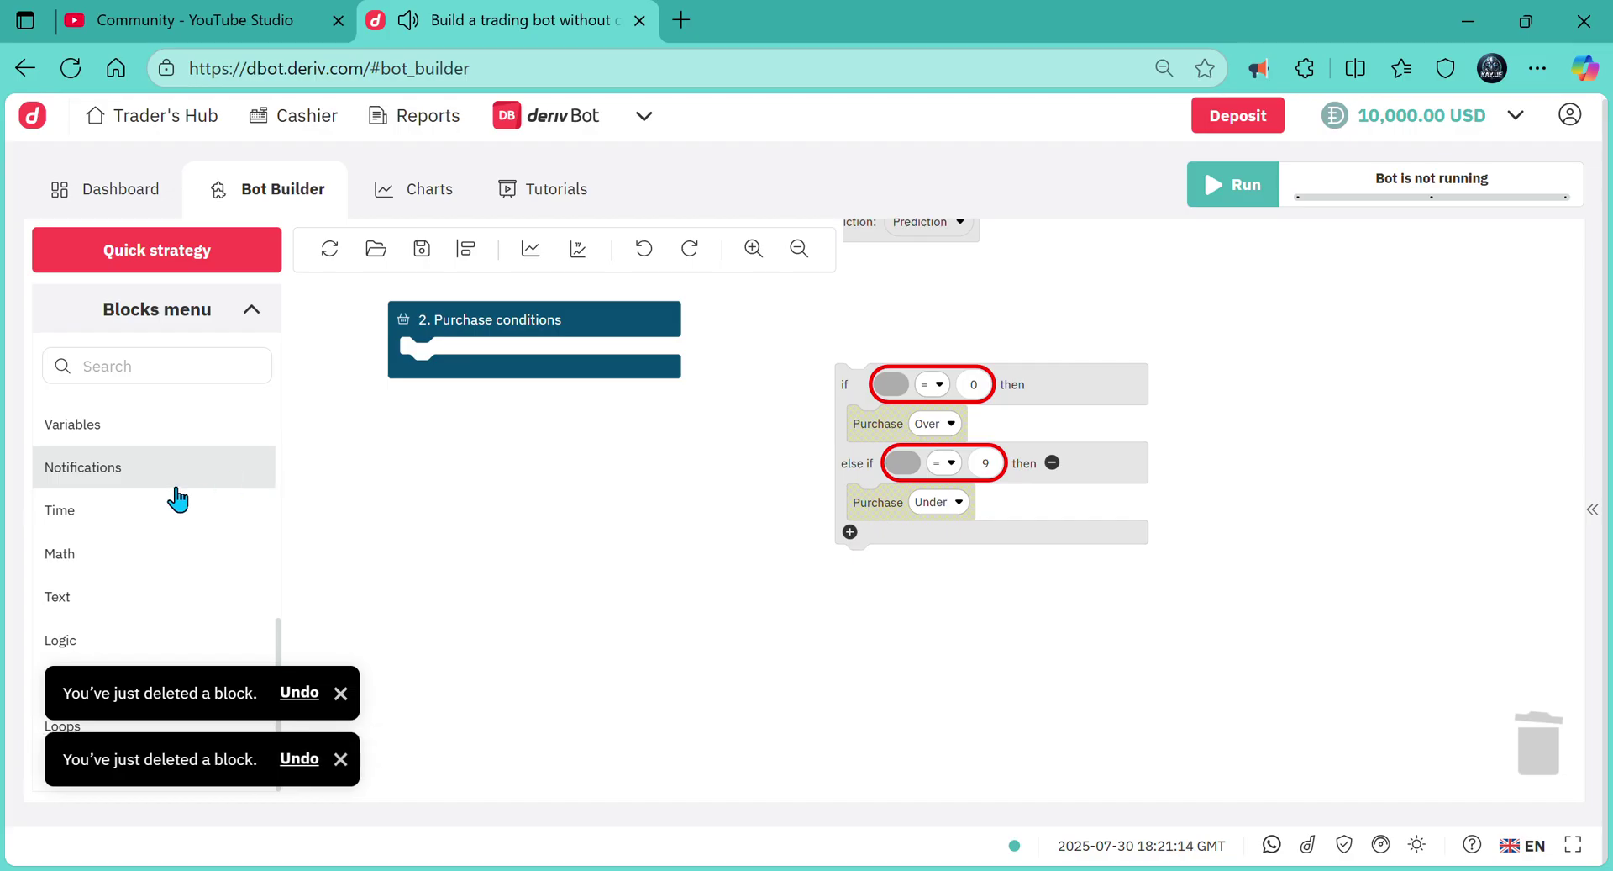
- Use a duplicated Prediction block as the if condition, compared to 1
scroll(540, 622, "up", 3)
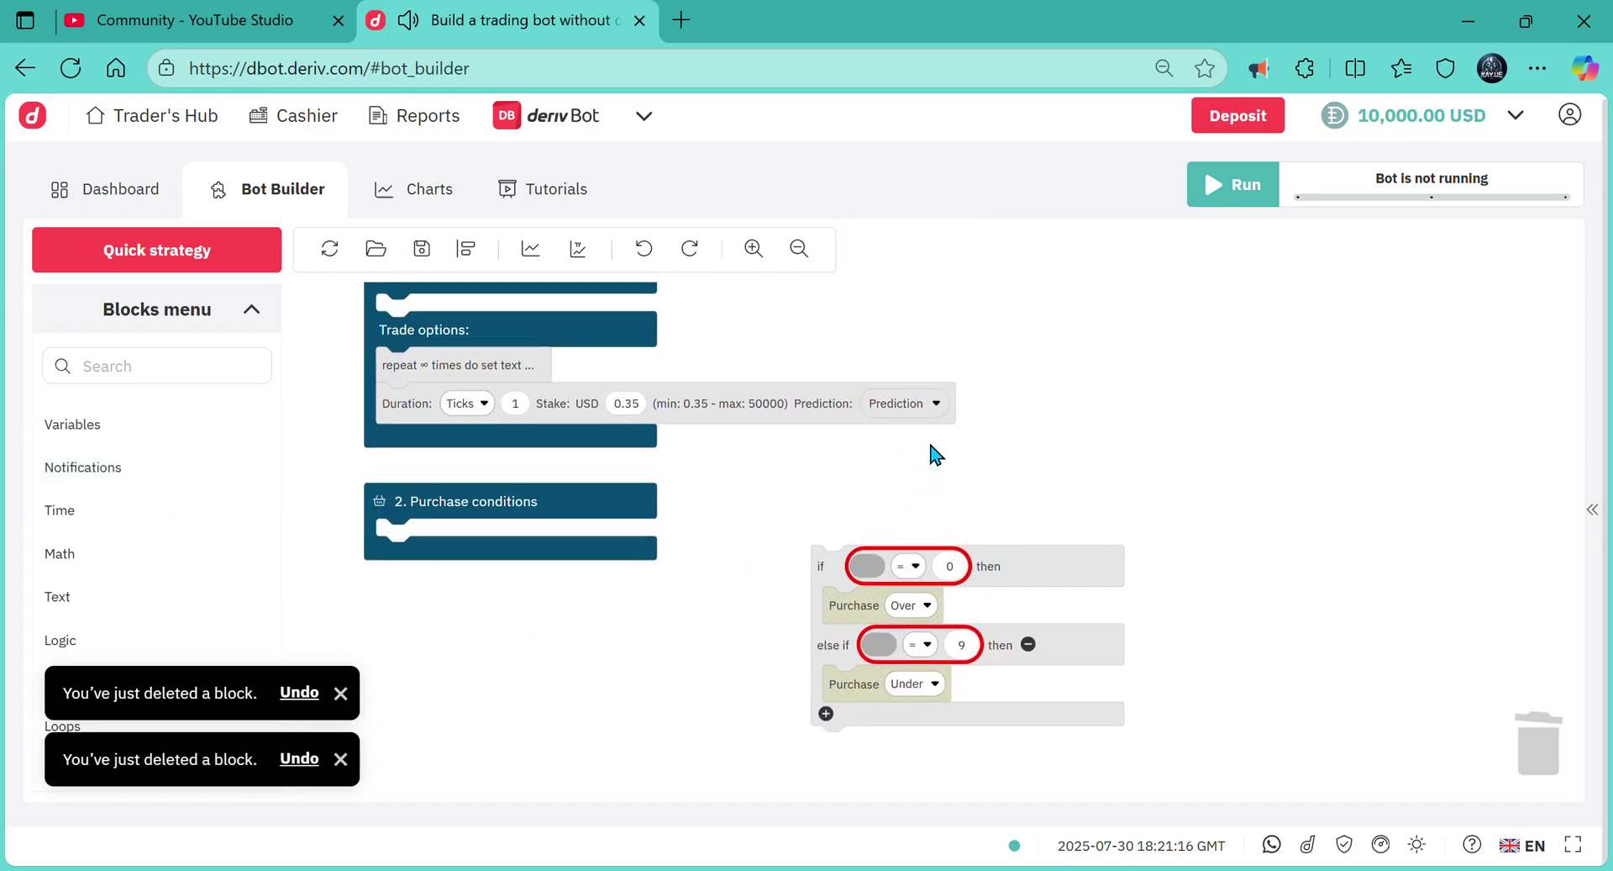
right_click(912, 408)
left_click(955, 425)
left_click_drag(941, 454, 911, 571)
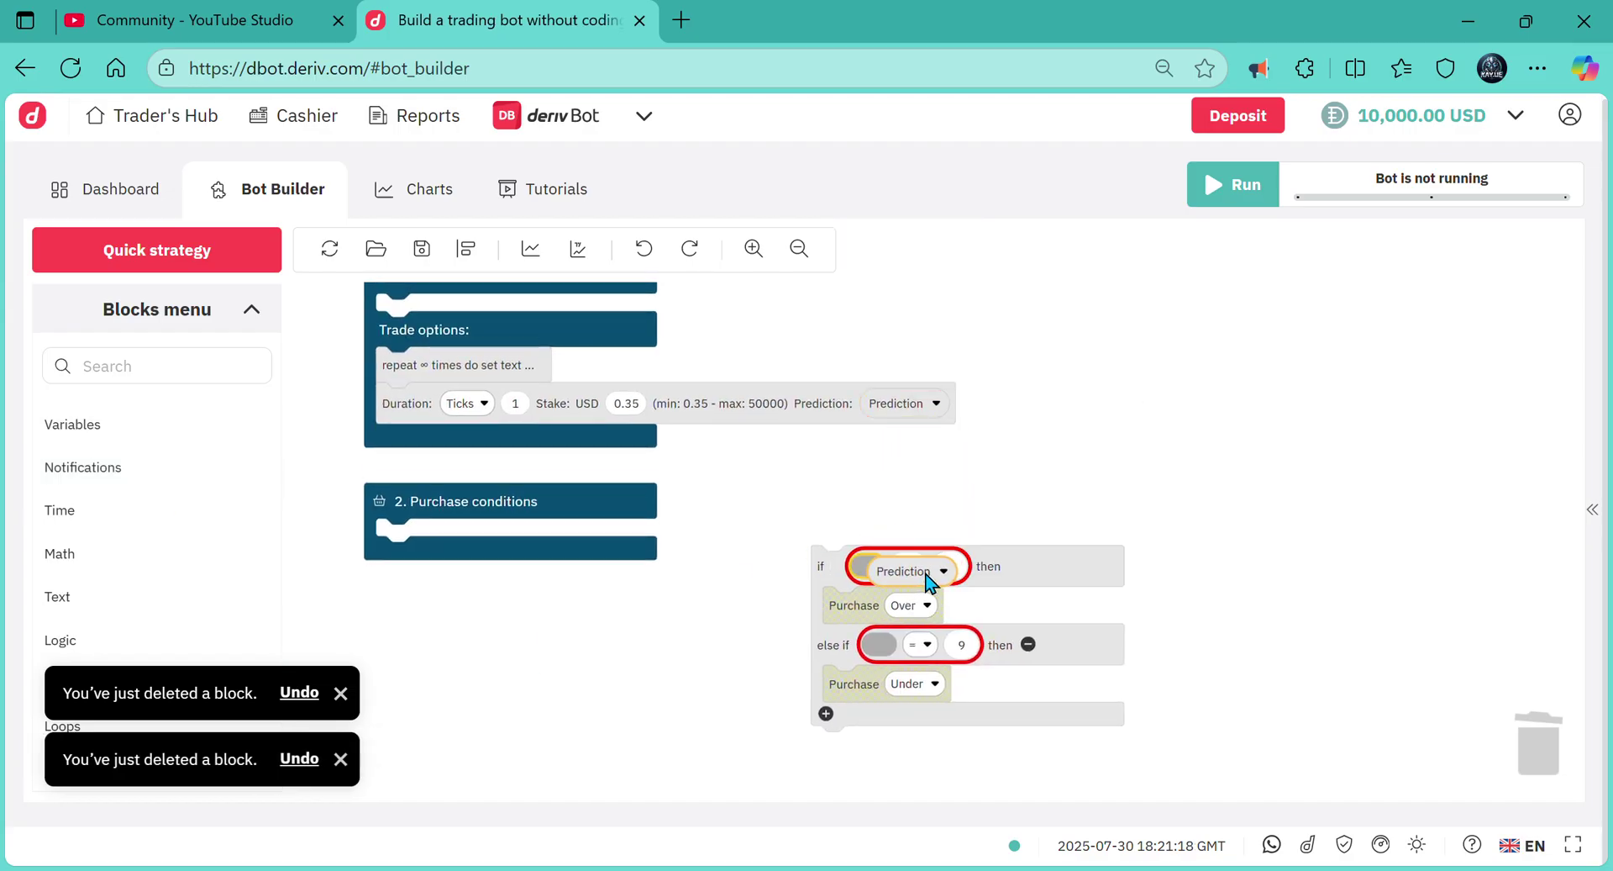
left_click(1004, 565)
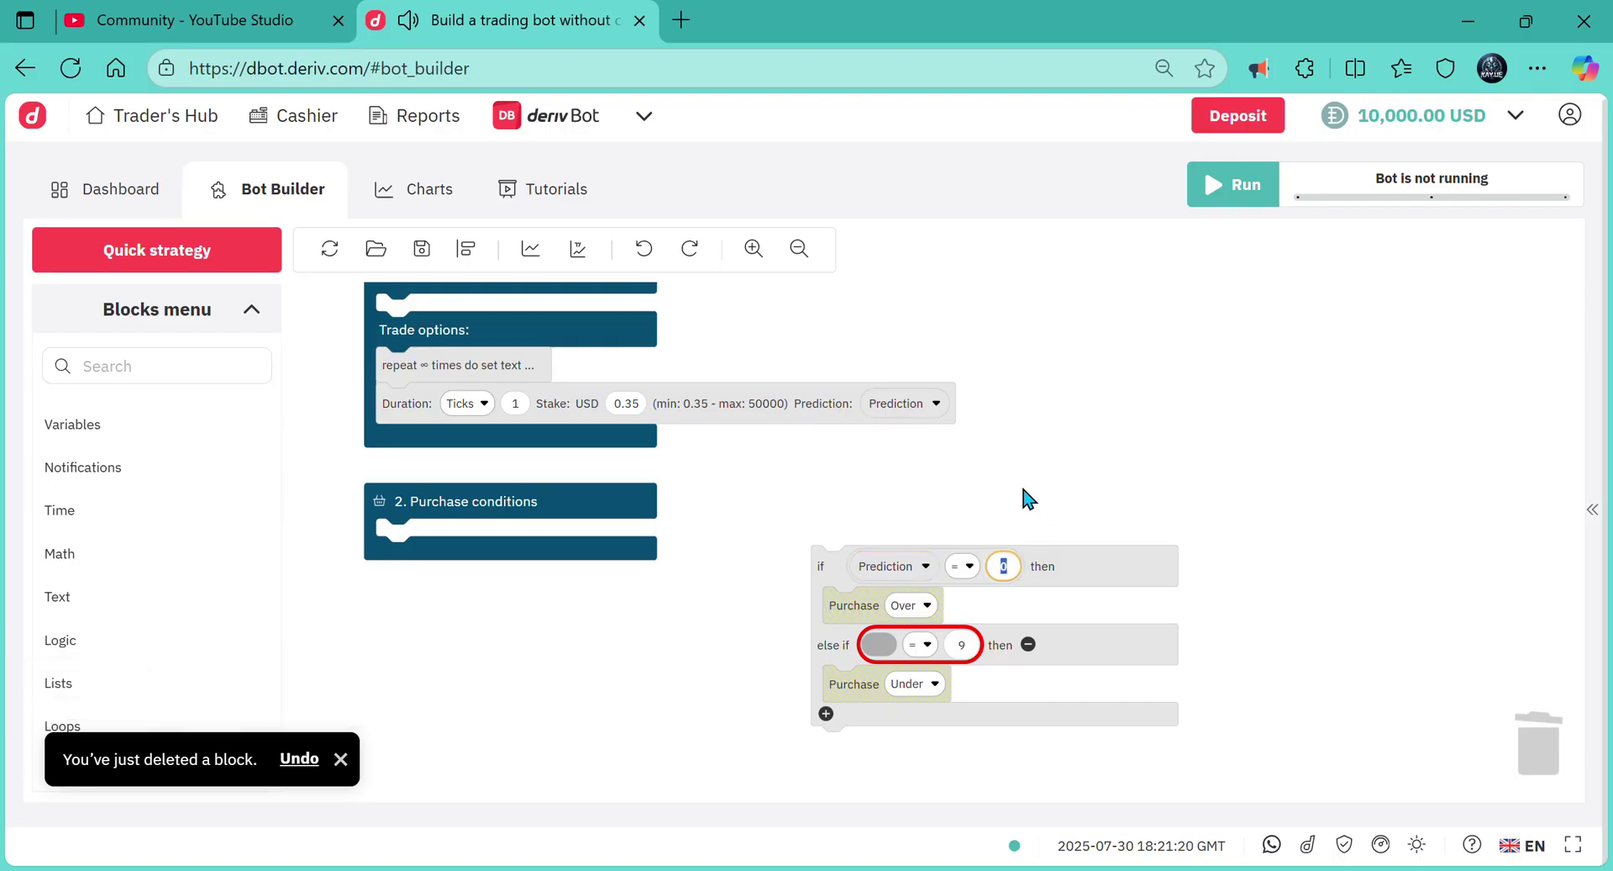
- Make the else-if condition Prediction equals 8 and attach the logic inside Purchase conditions
right_click(914, 568)
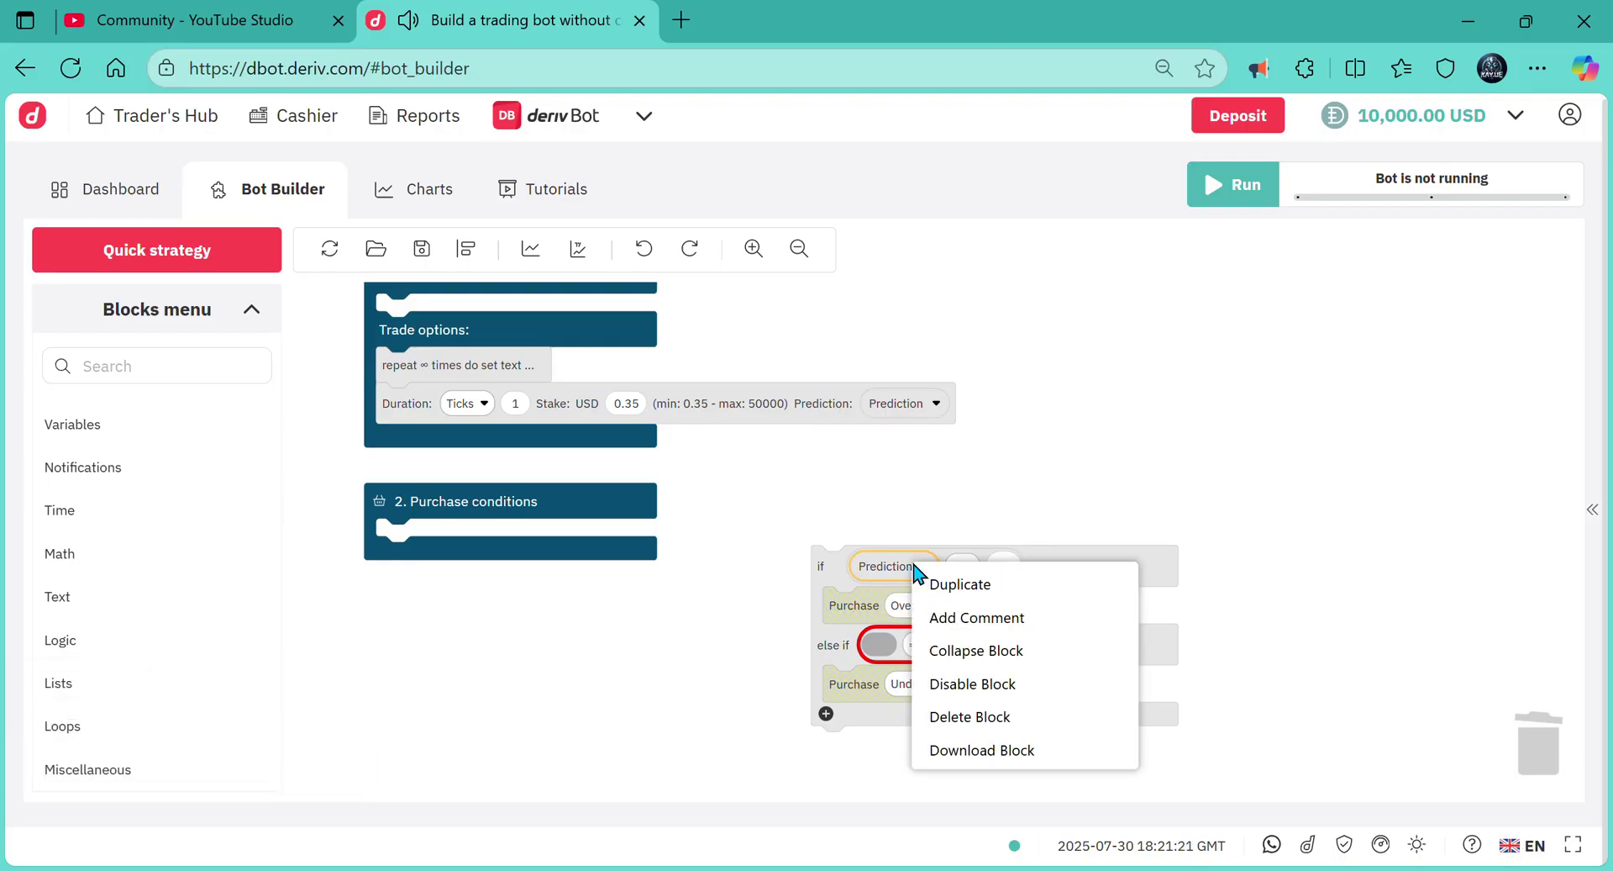
left_click(950, 586)
left_click_drag(944, 612, 941, 657)
left_click(1016, 645)
type("8")
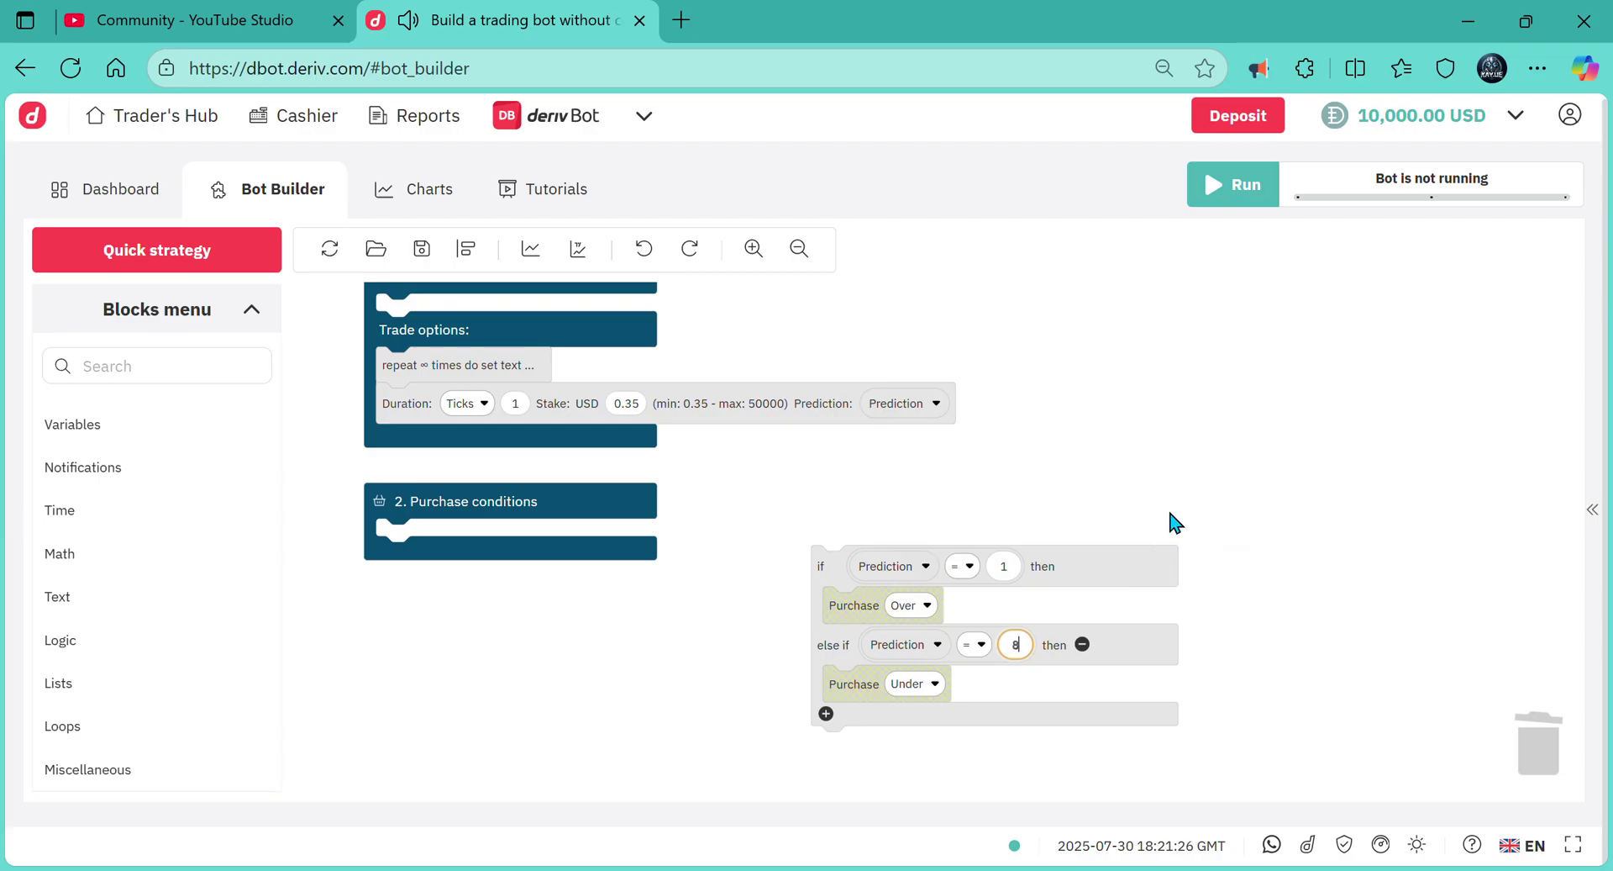
left_click(756, 616)
left_click_drag(1167, 580, 719, 561)
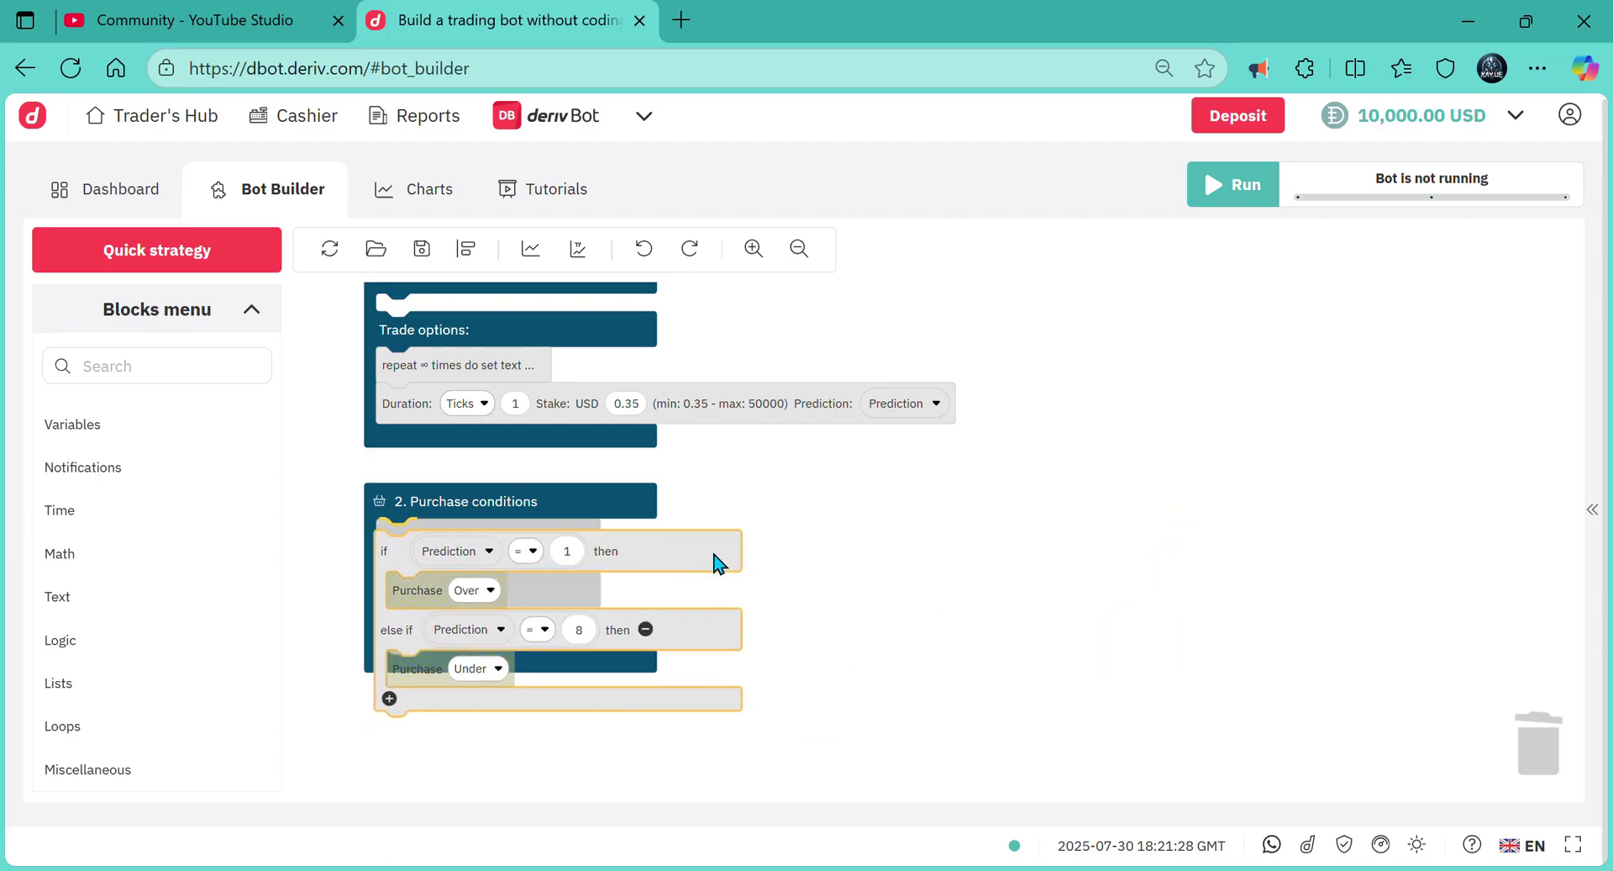
scroll(1131, 441, "up", 2)
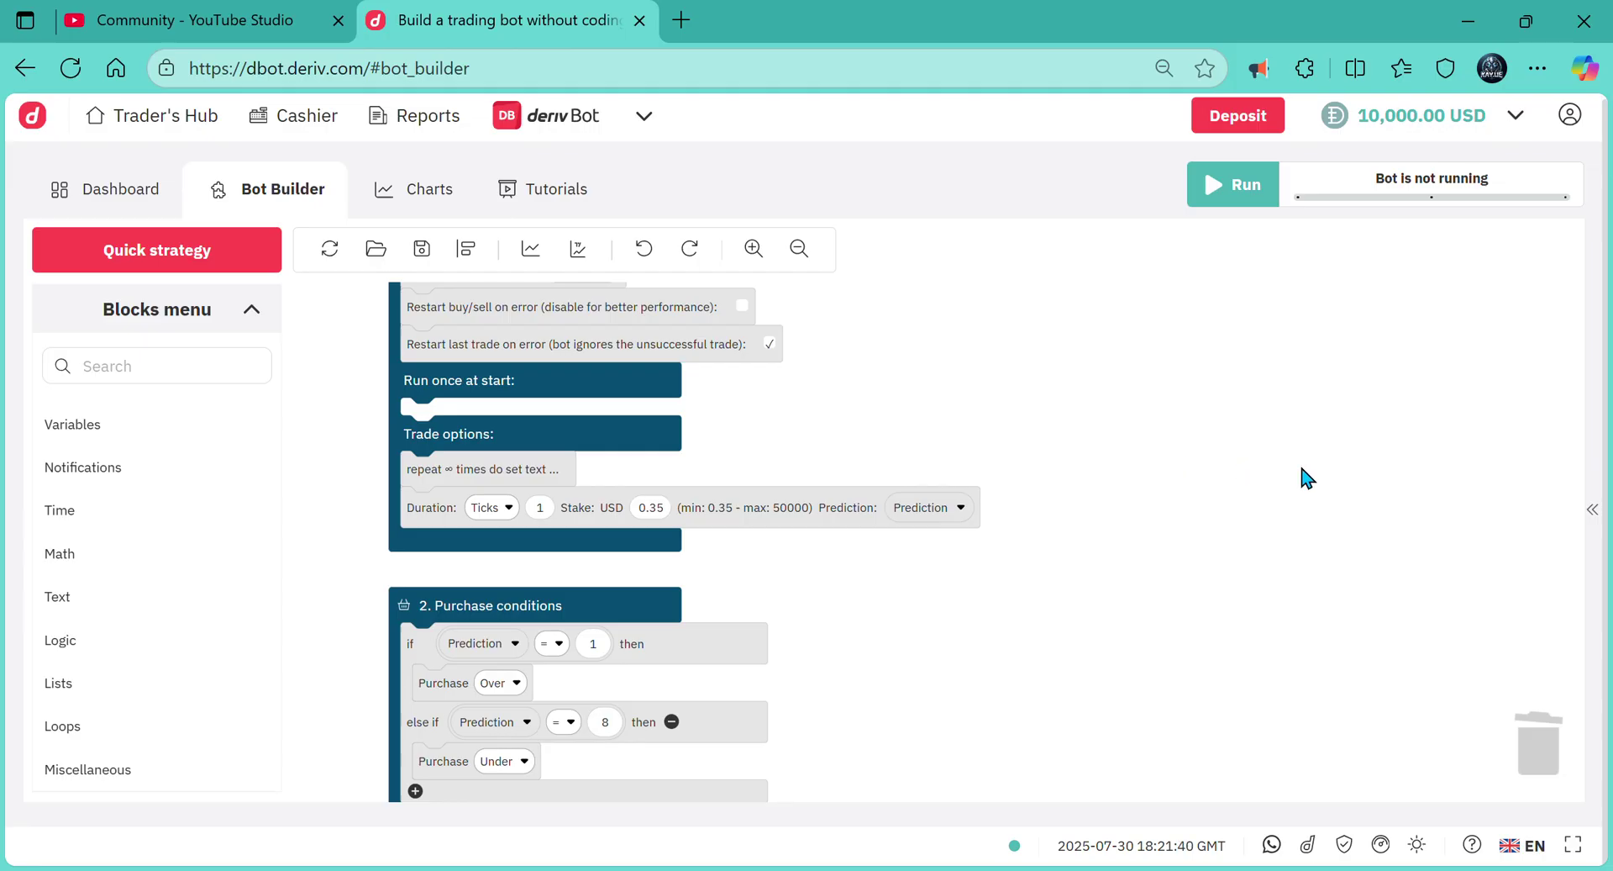
- Expand the right-side summary panel and show its Journal messages
left_click(1597, 513)
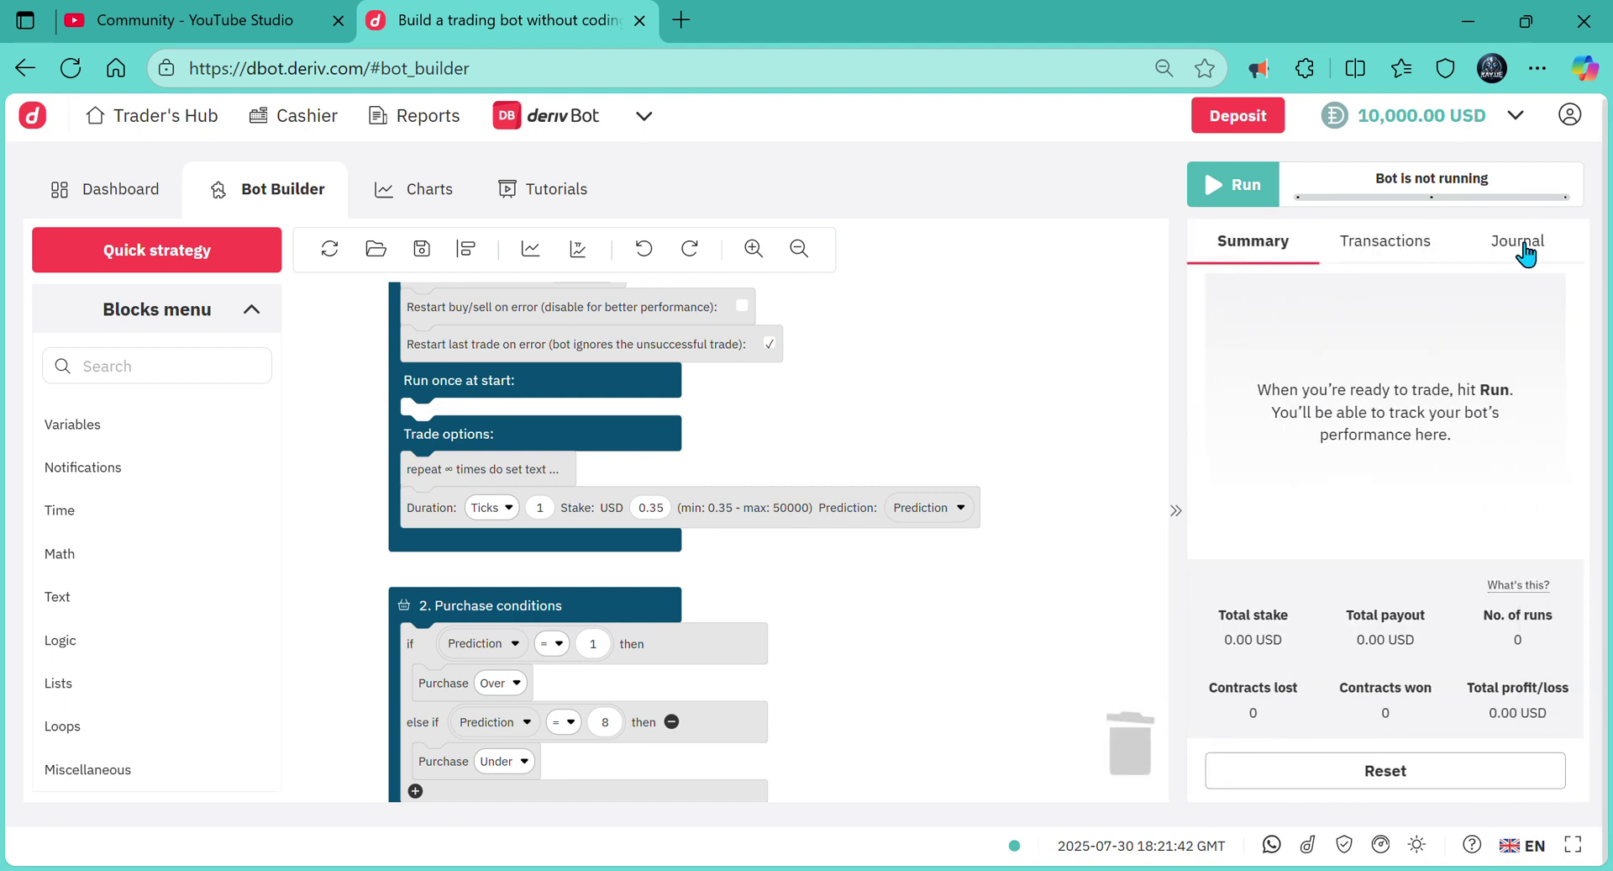
left_click(1521, 243)
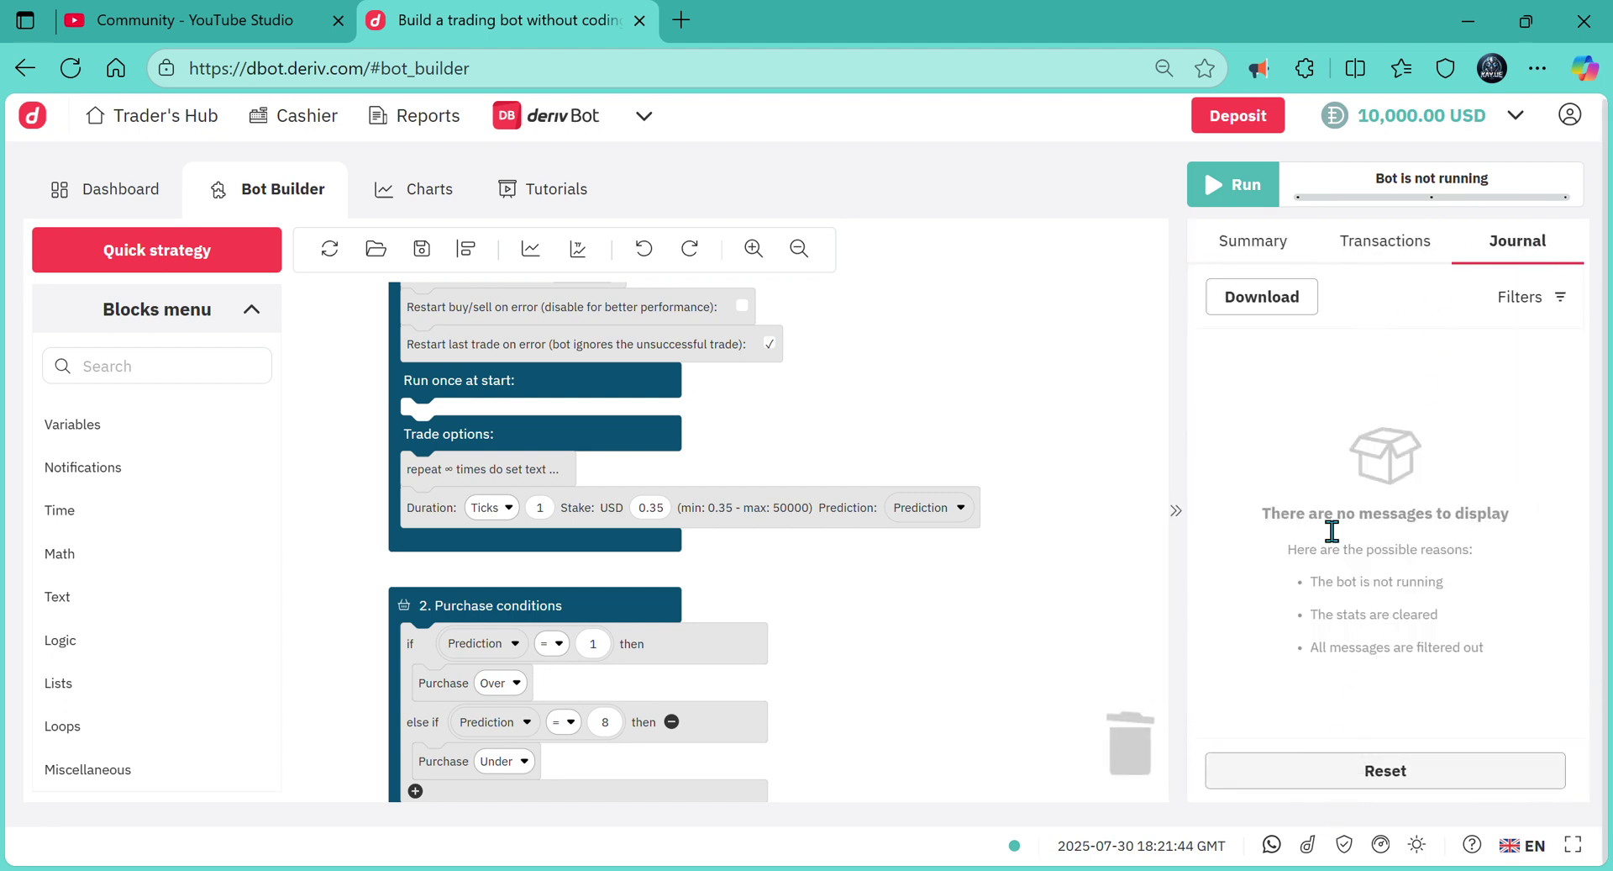
- Start the bot and check the journal message filters
left_click(1228, 190)
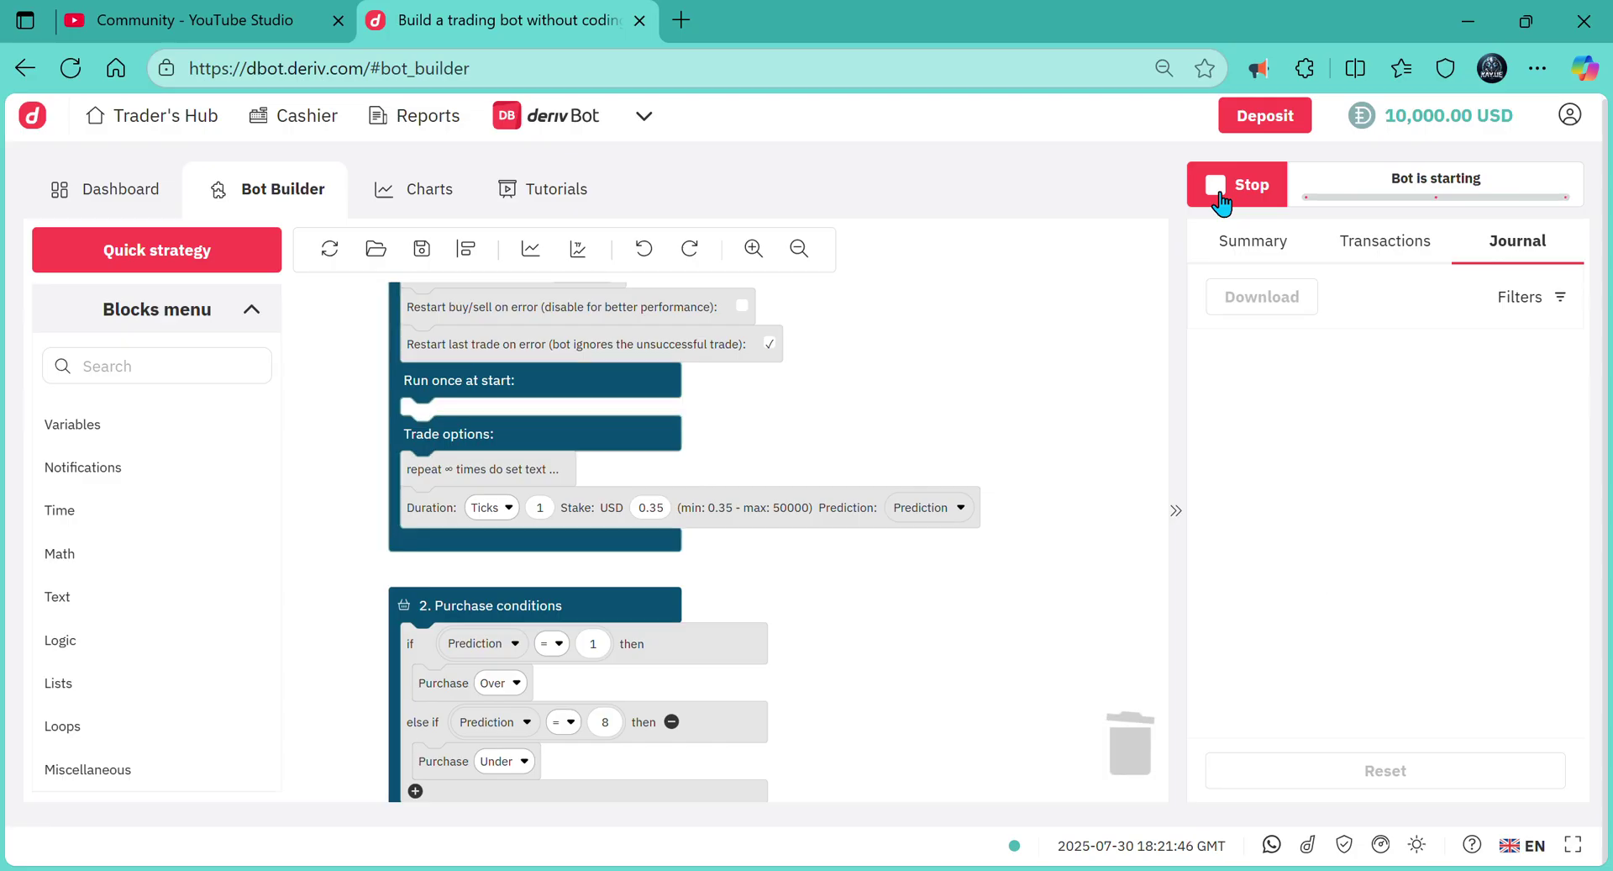
left_click(1548, 302)
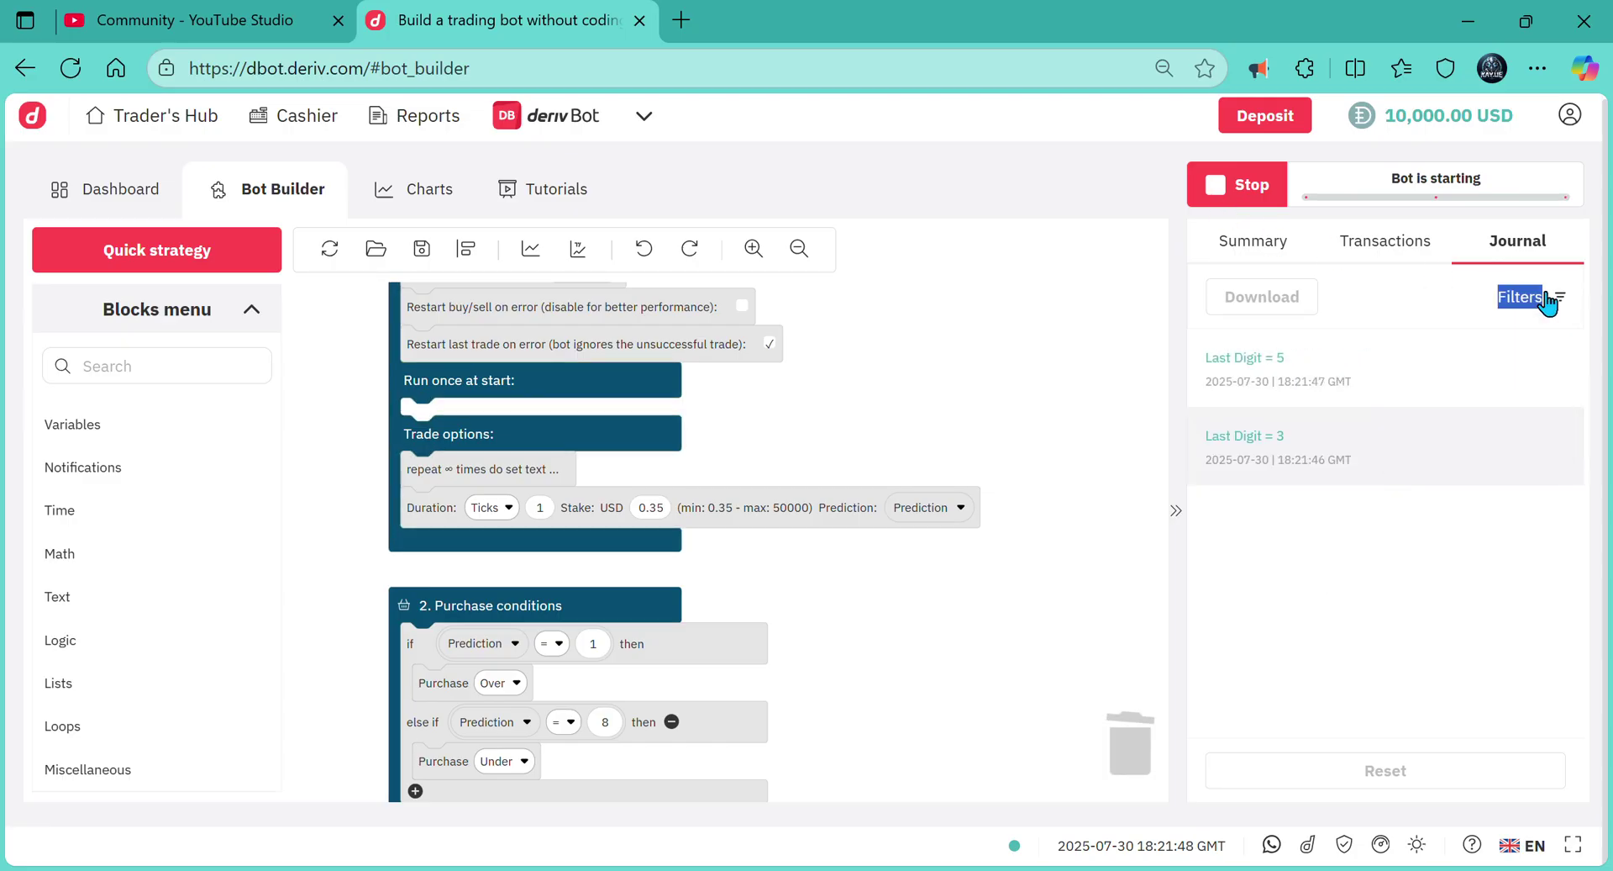
left_click(1548, 302)
left_click(1442, 529)
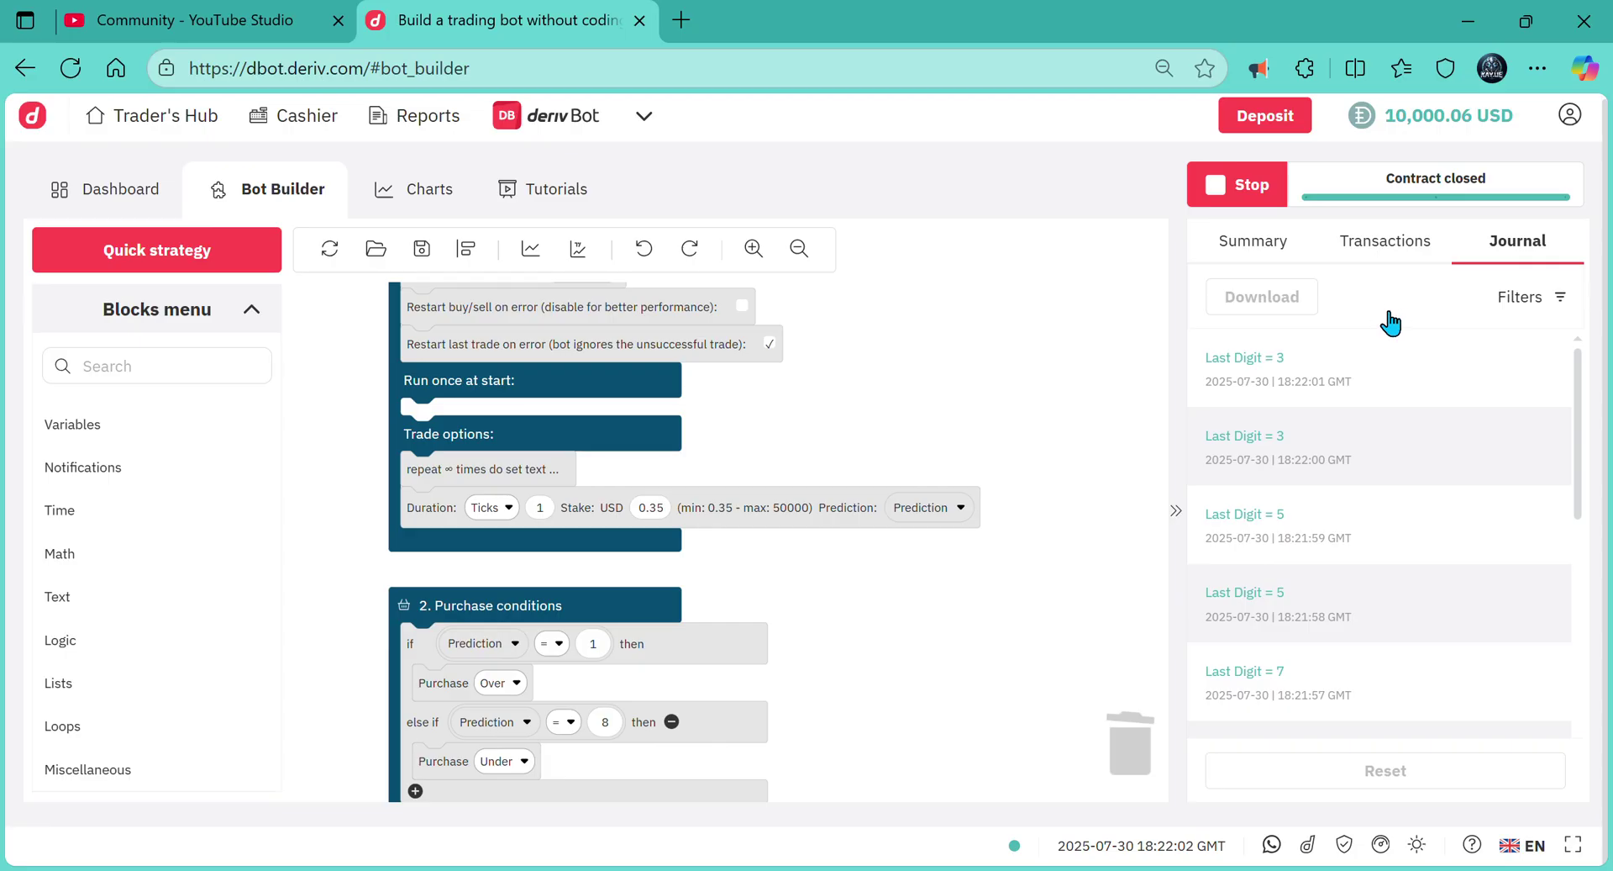
- Check the Transactions list, then return to the Journal log as trades come in
left_click(1386, 241)
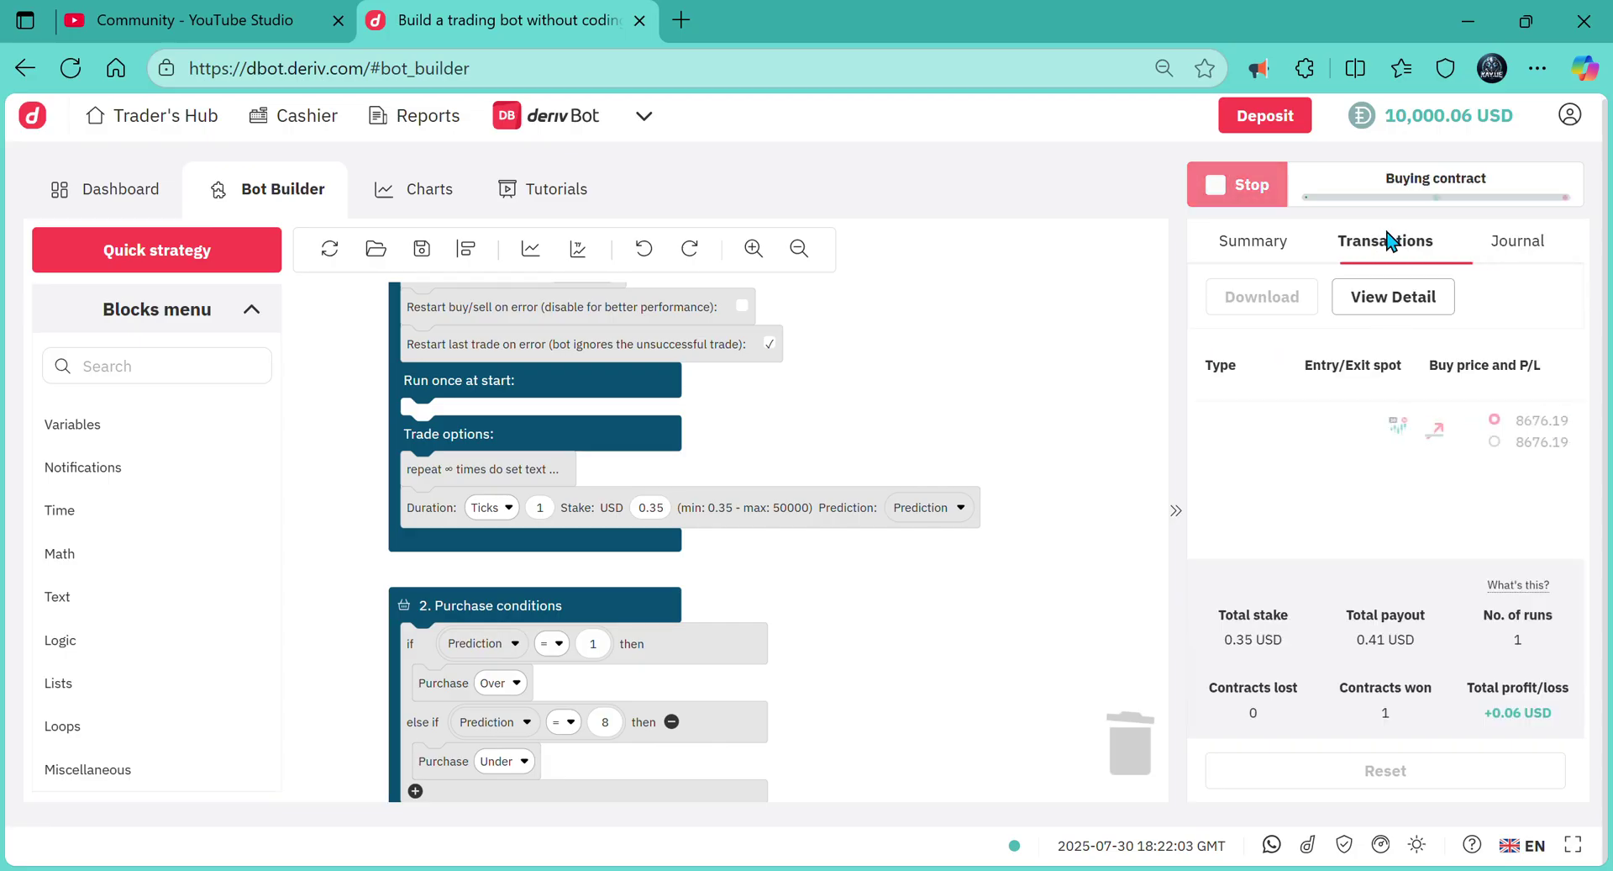
left_click(1536, 252)
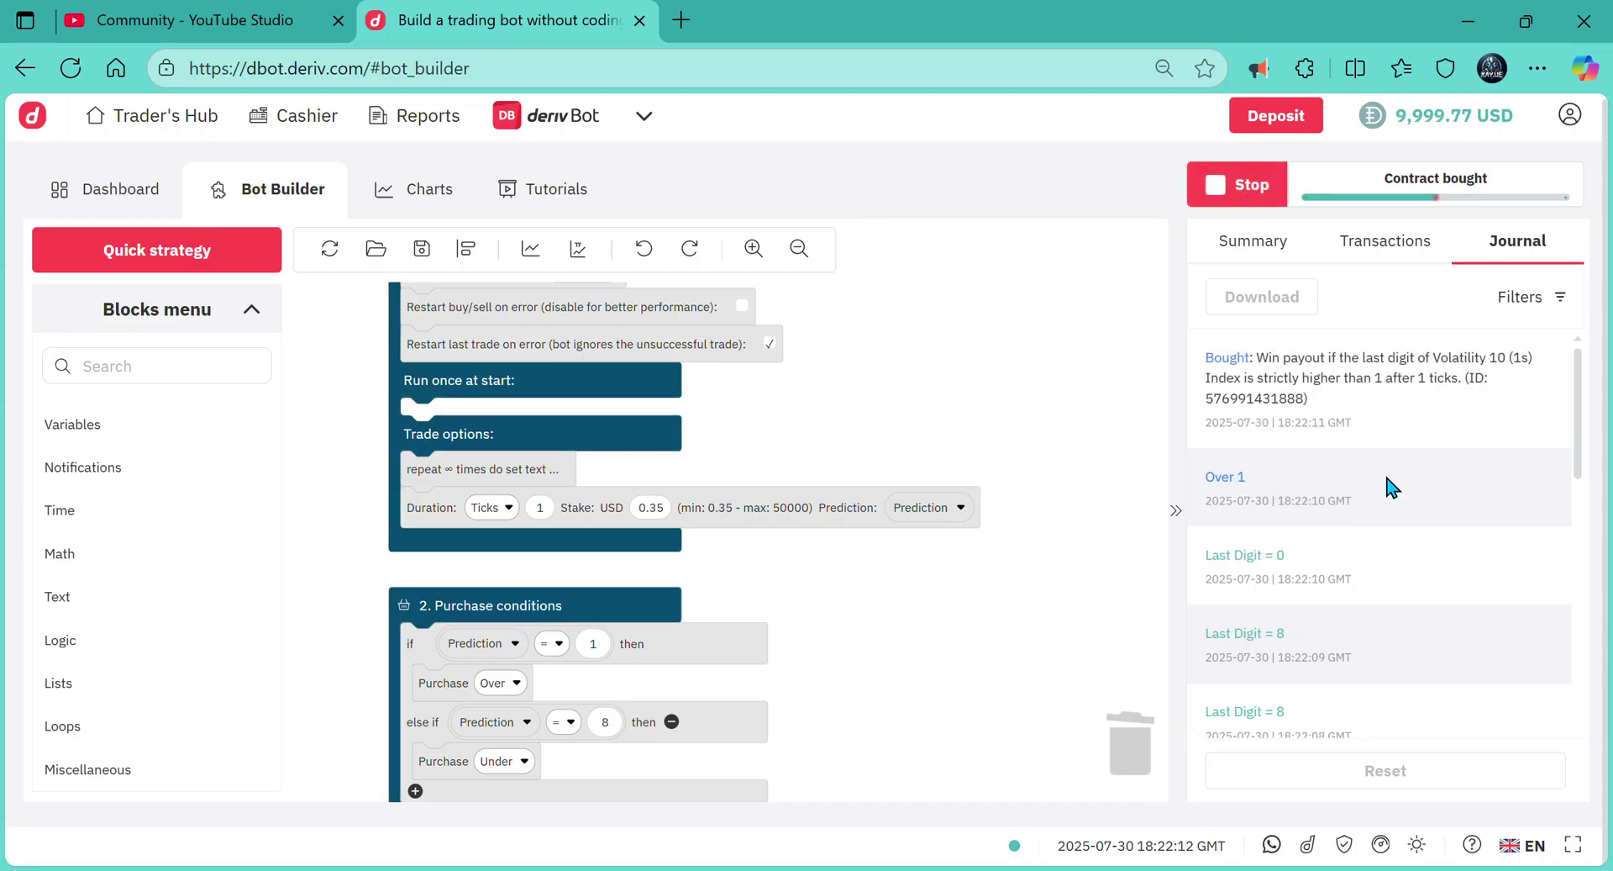
scroll(1377, 526, "down", 1)
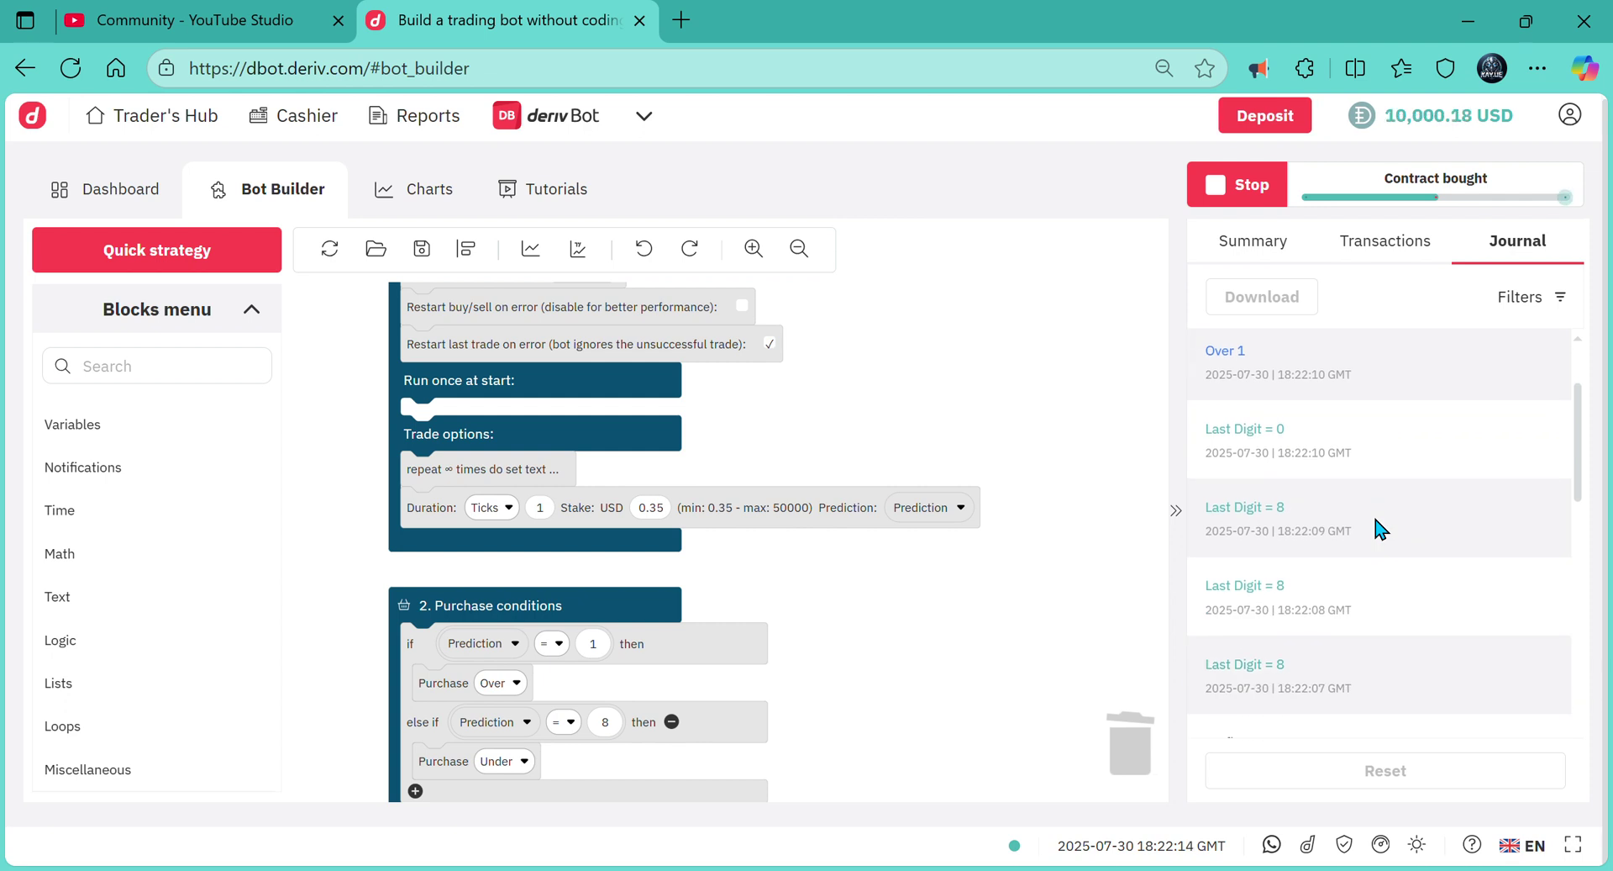
scroll(1382, 528, "up", 2)
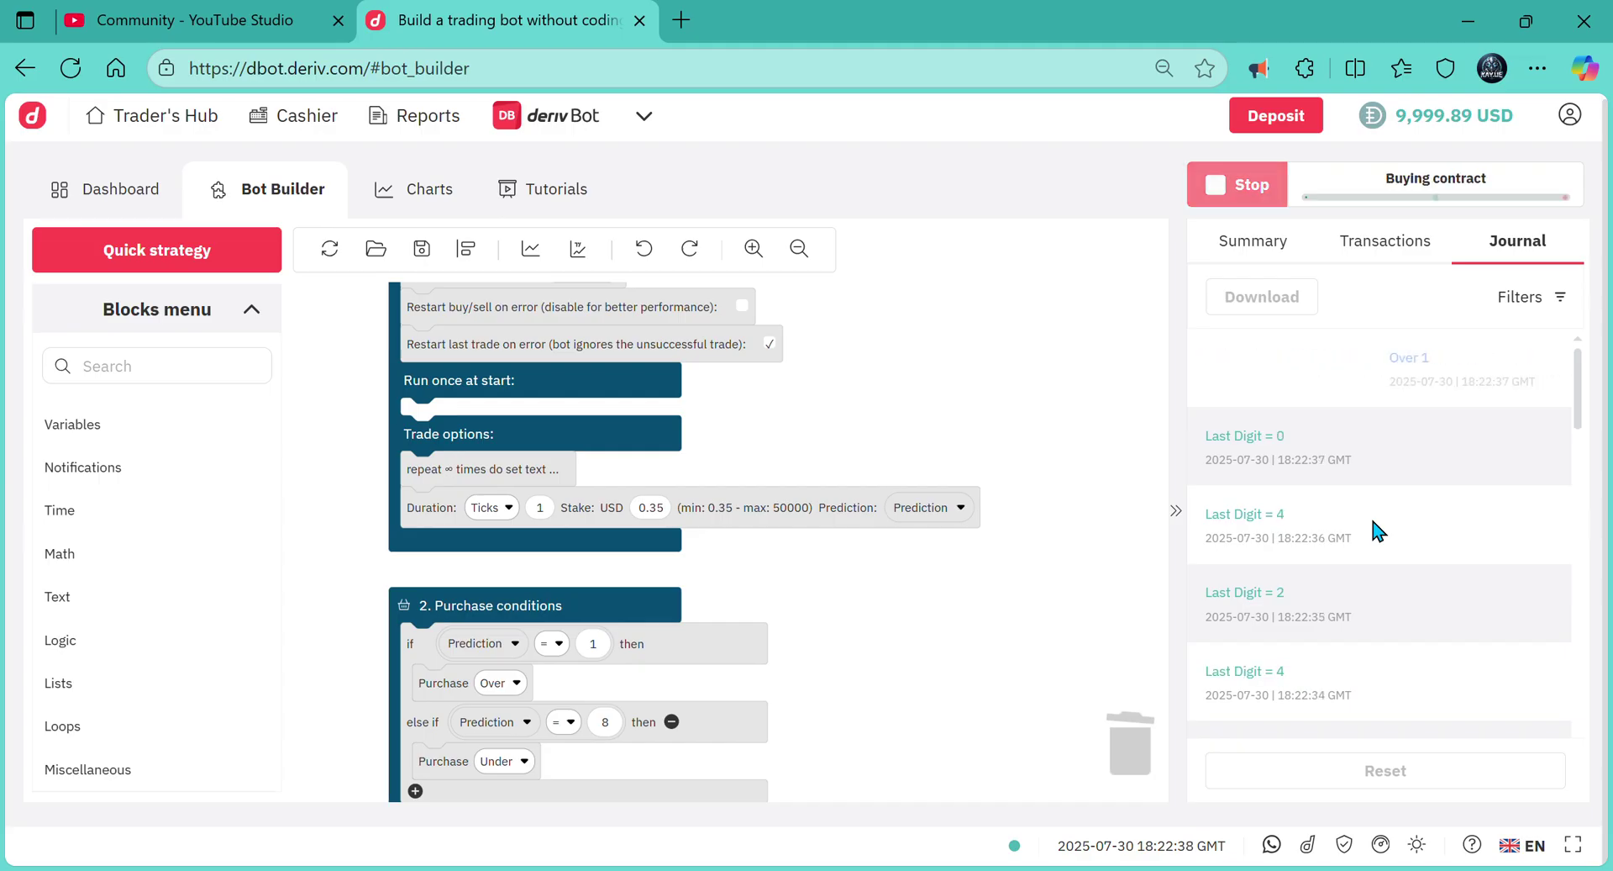
- Review the transaction totals (six wins, one loss, +0.01 USD) and stop the bot
left_click(1367, 244)
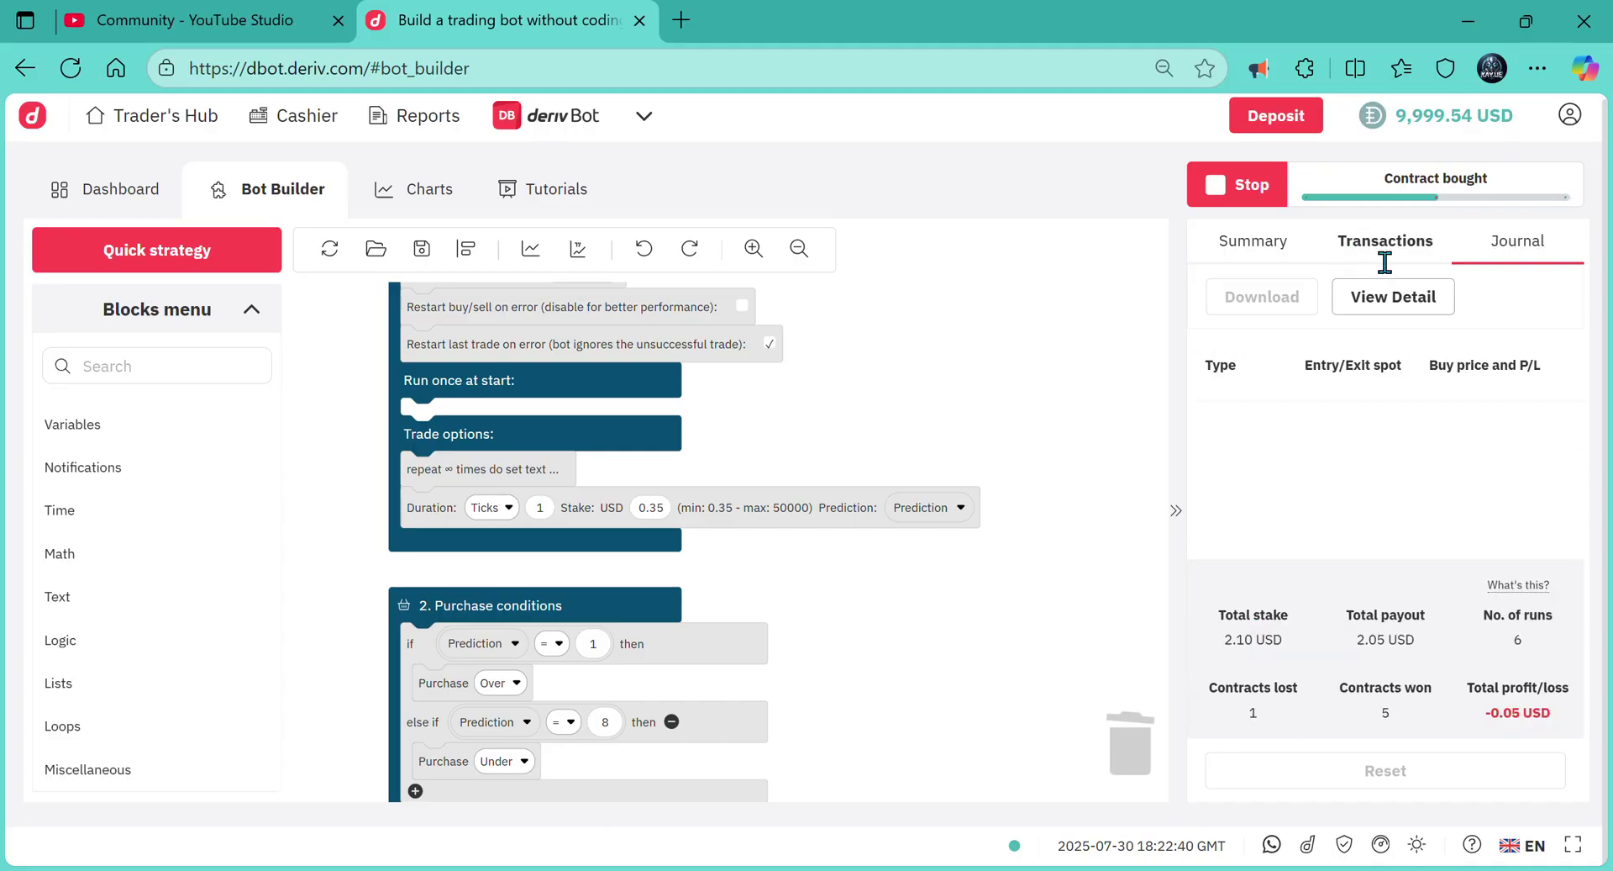
scroll(1344, 505, "down", 5)
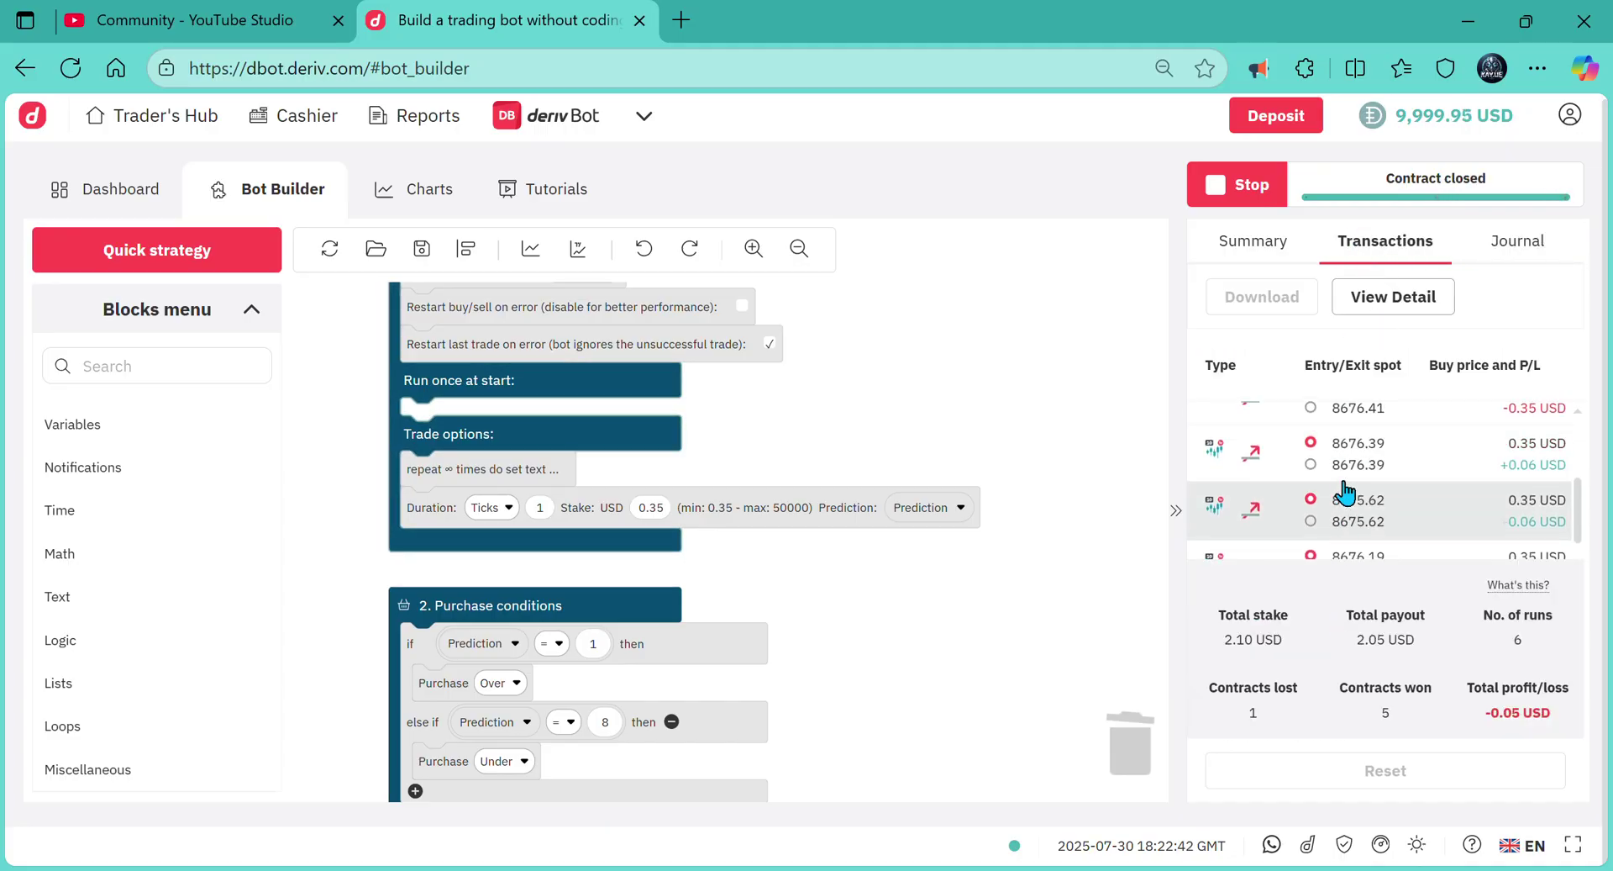
scroll(1342, 470, "up", 5)
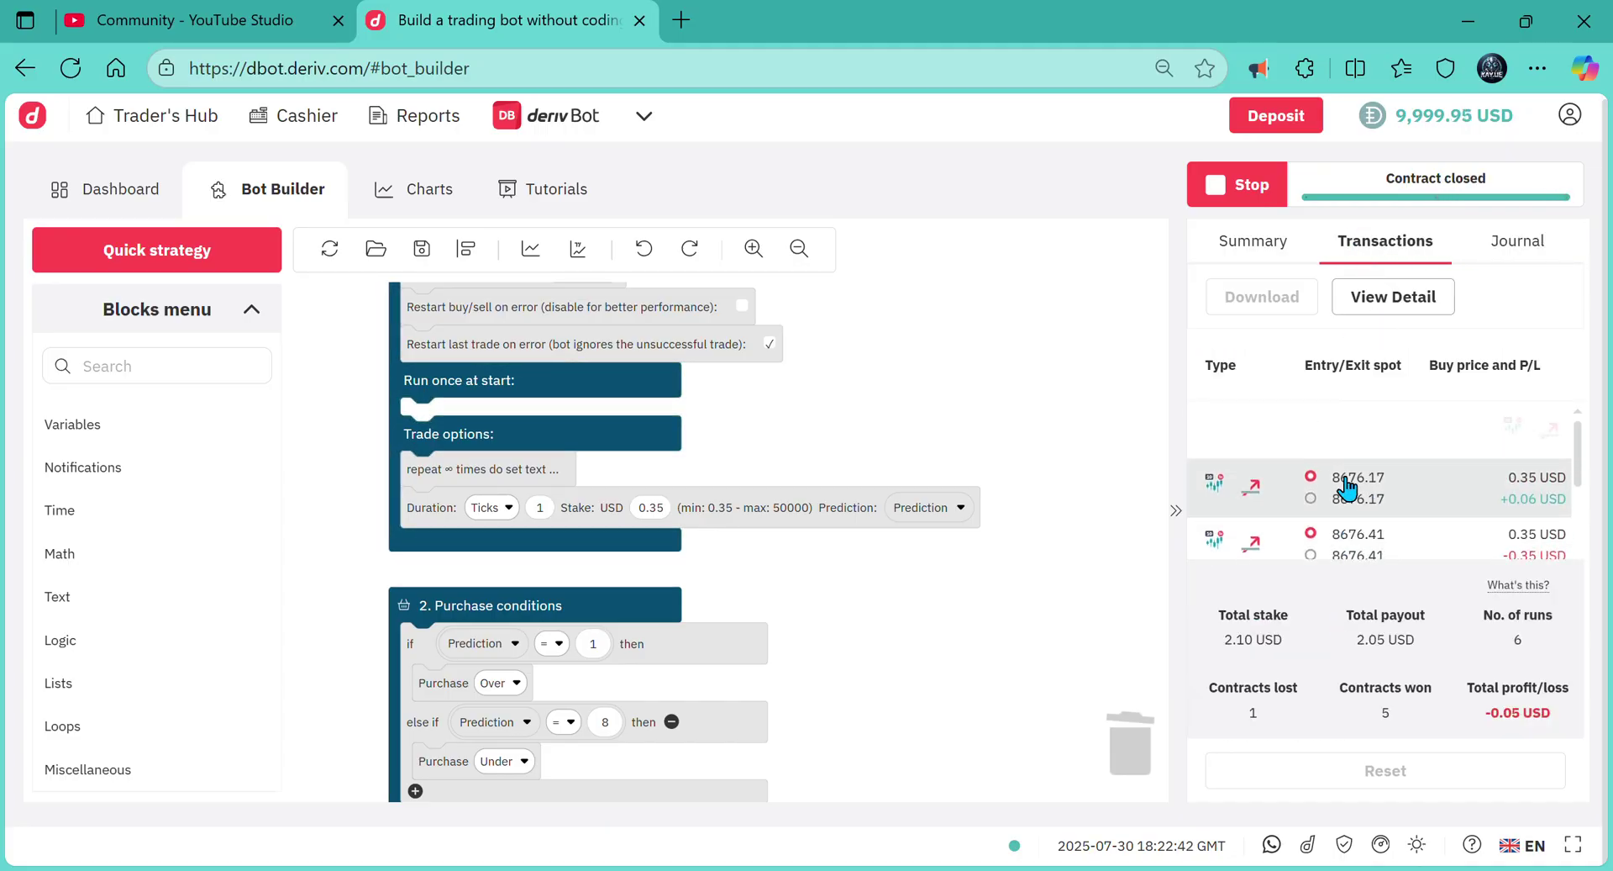
left_click(1521, 244)
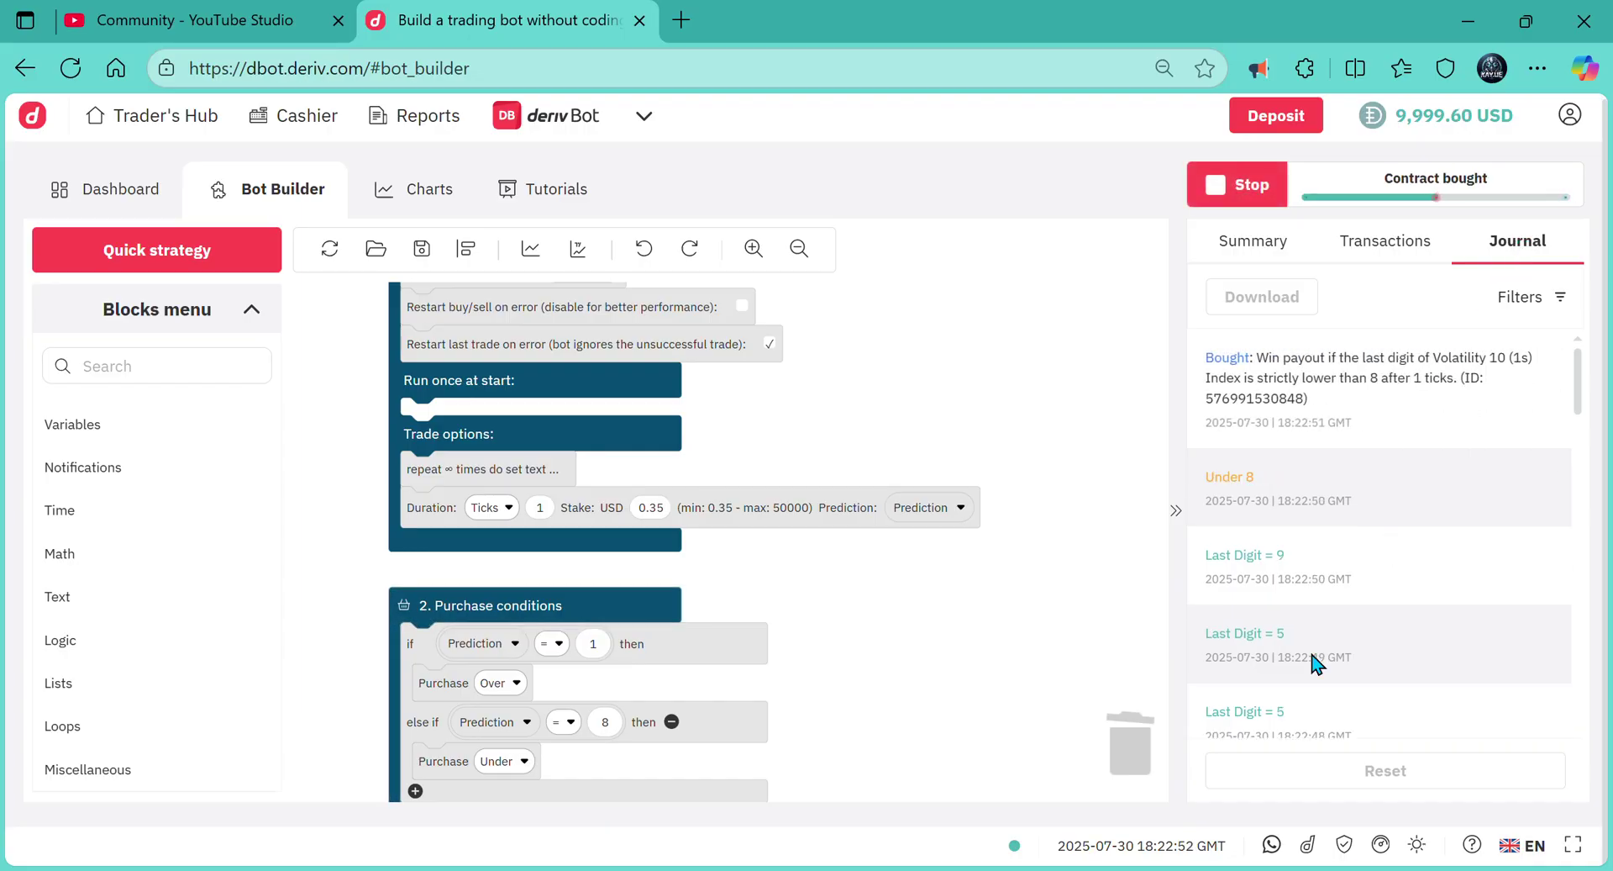
left_click(1411, 247)
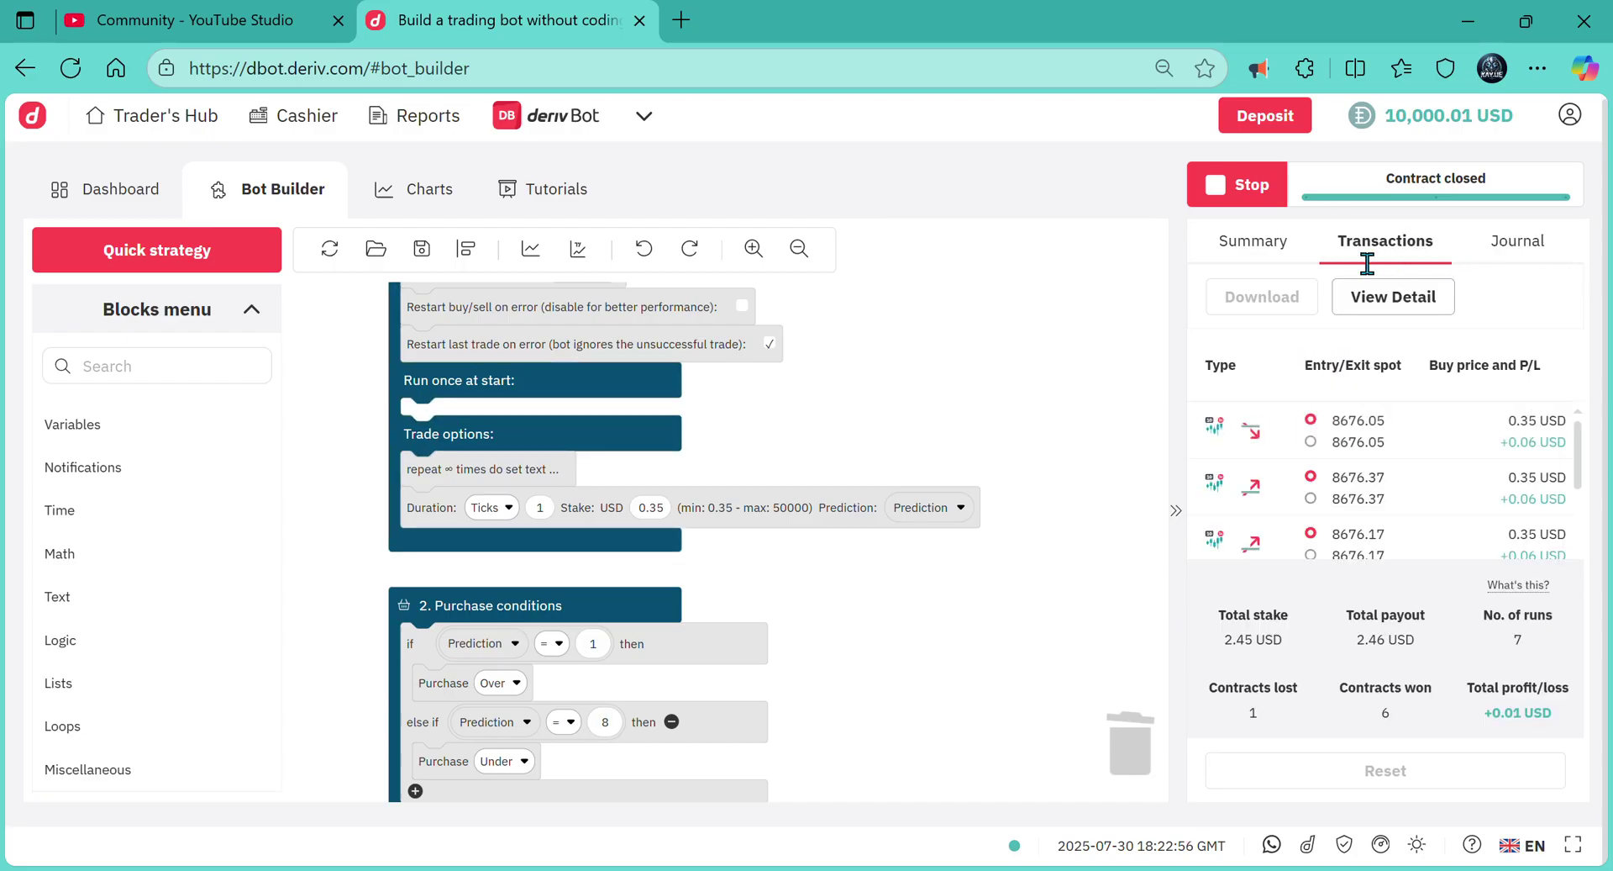
left_click(1250, 200)
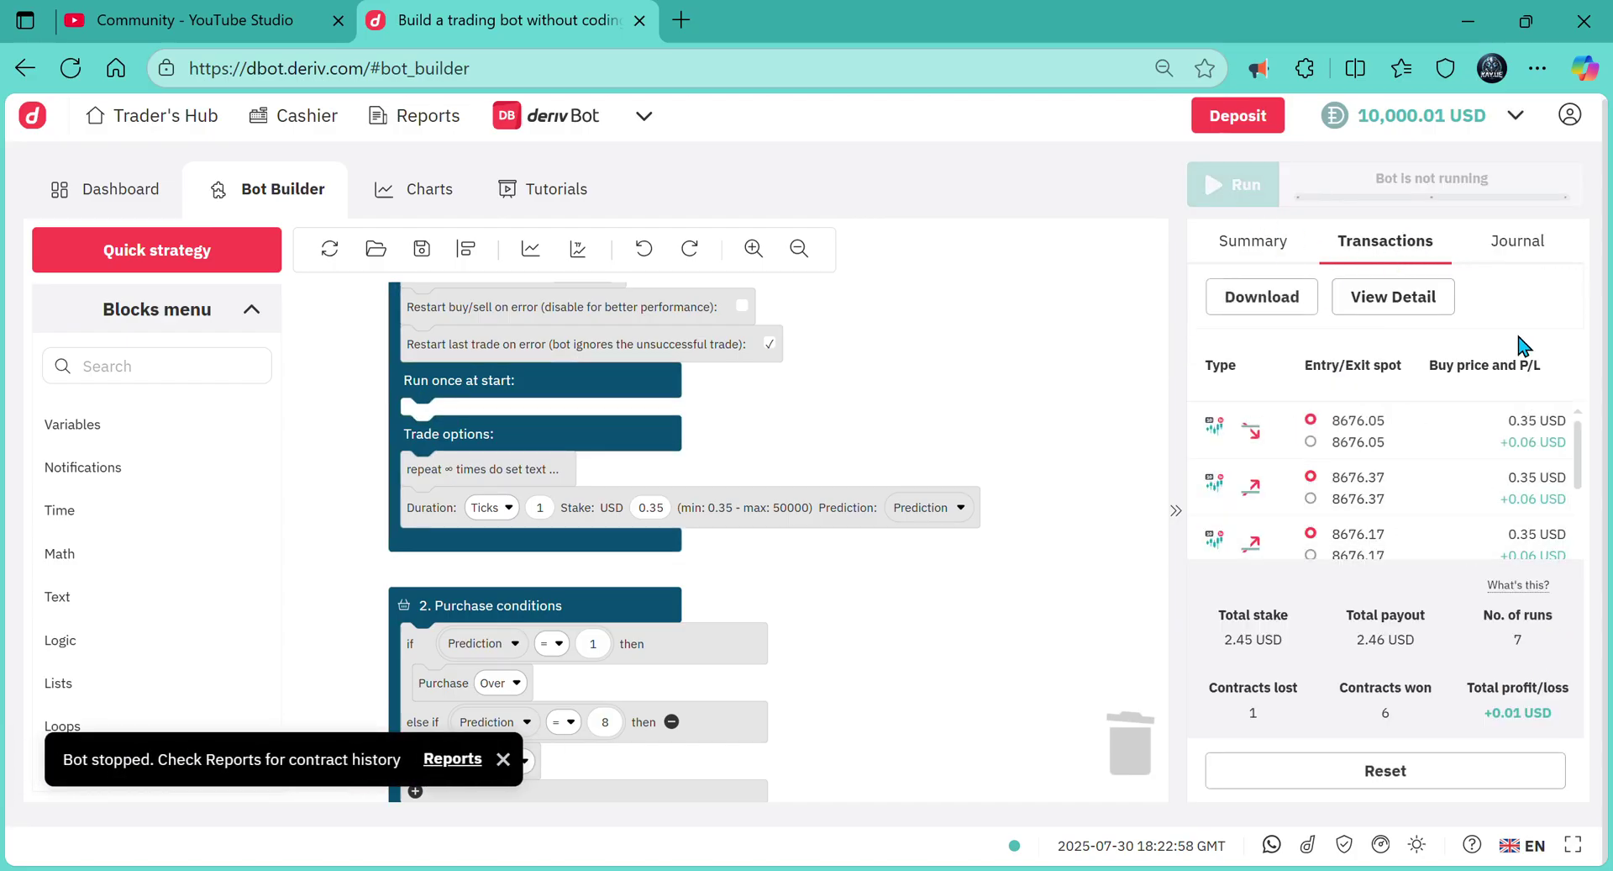
- Switch to the Journal to see the Under 8 trade's 0.06 USD profit
left_click(1520, 244)
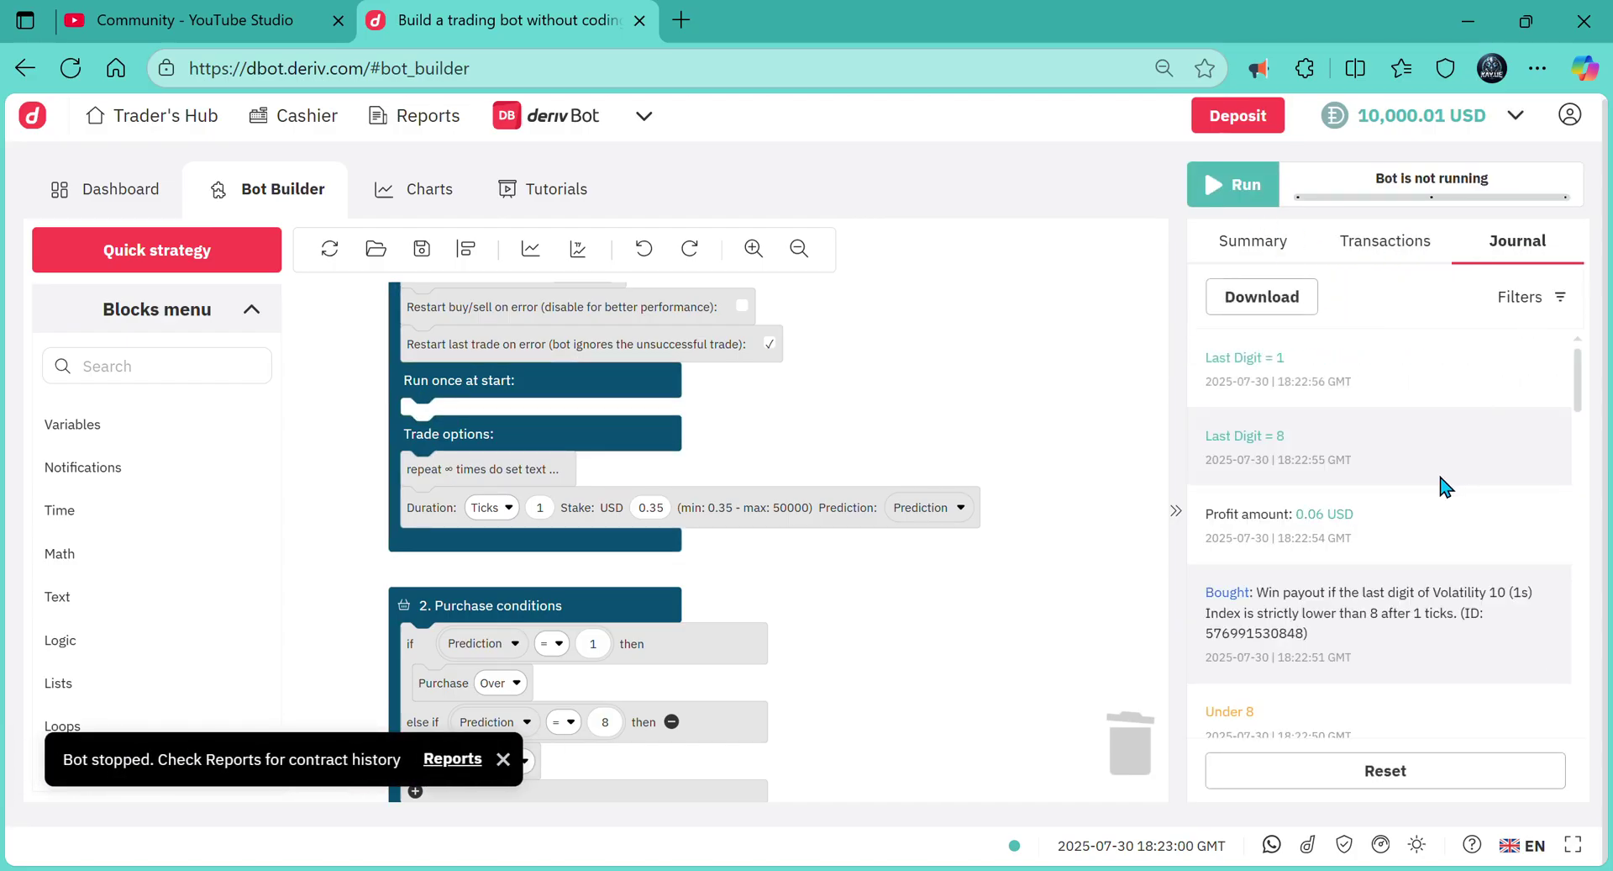